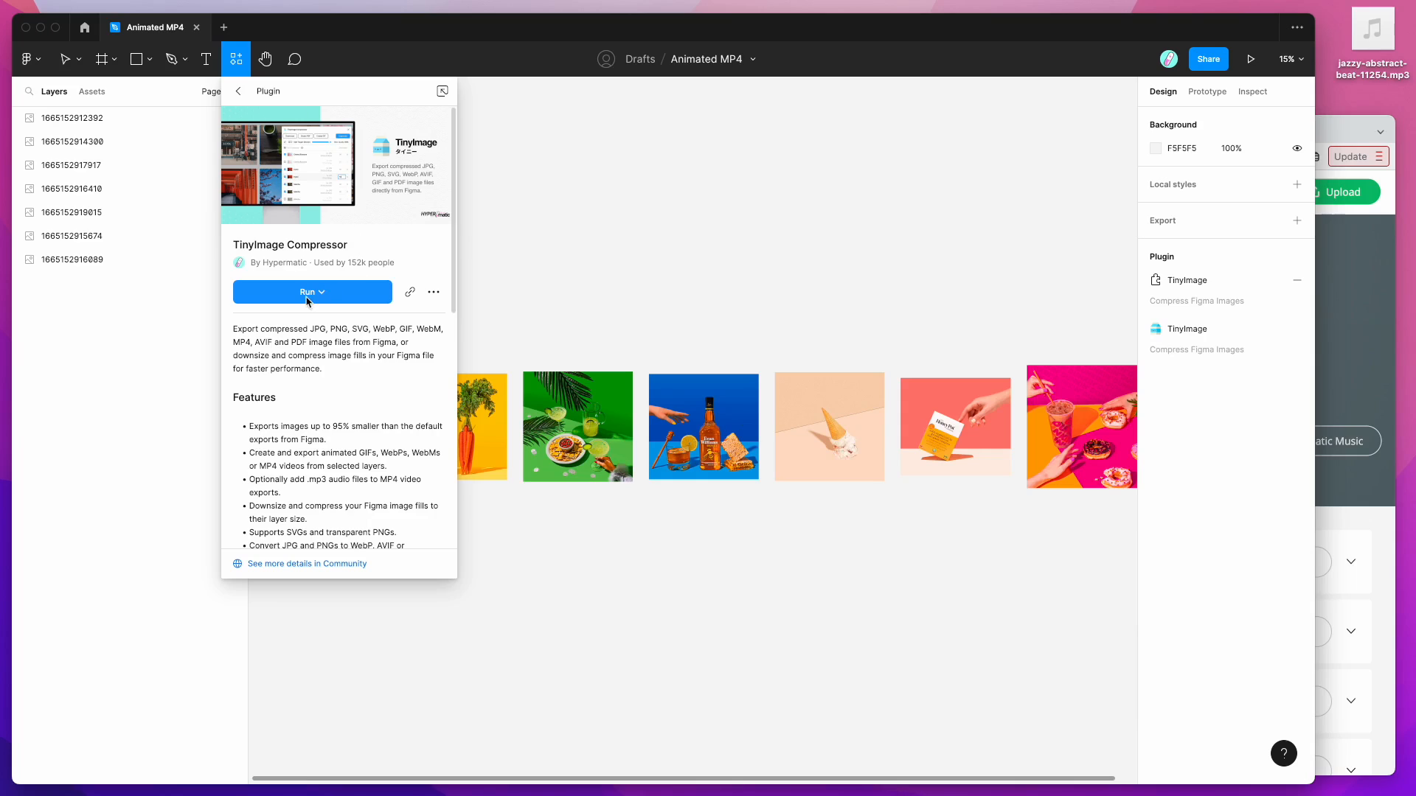
Step: Dismiss the TinyImage Compressor ⋯ options menu and close its plugin details page
{"action": "left_click", "coordinate": [434, 295]}
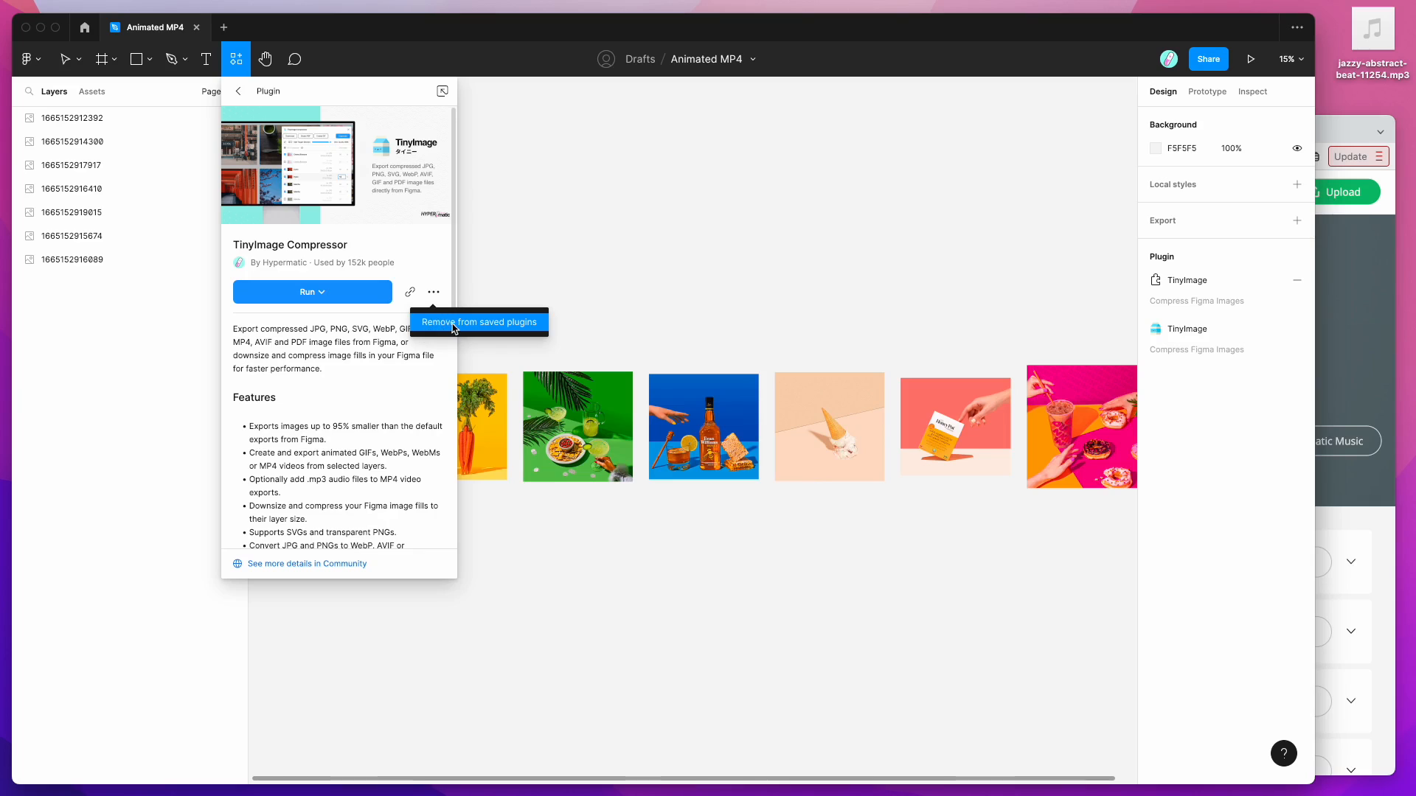
{"action": "left_click", "coordinate": [415, 260]}
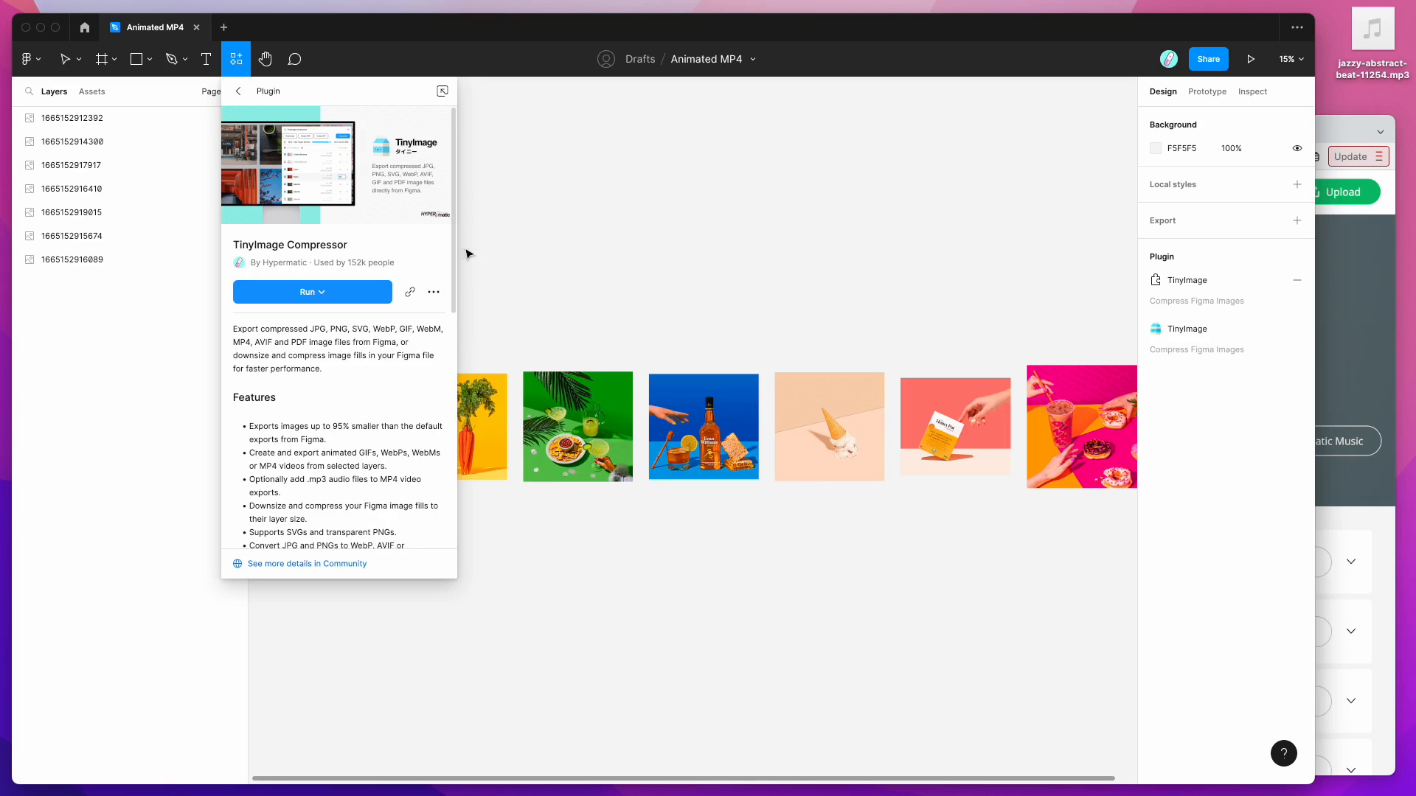
{"action": "left_click", "coordinate": [549, 203]}
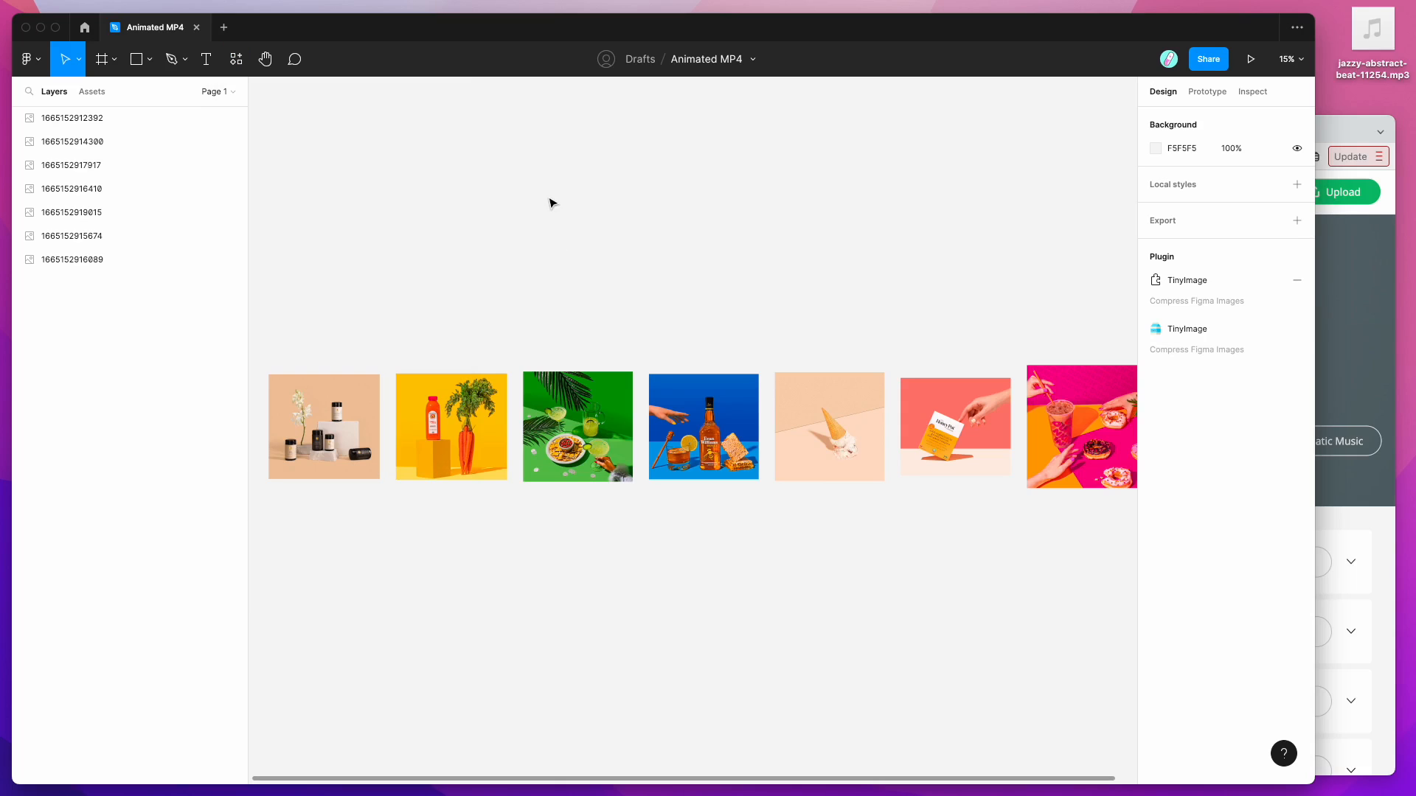
Step: Run TinyImage Compressor from the canvas menu's Saved plugins and shift its window slightly left
{"action": "right_click", "coordinate": [541, 169]}
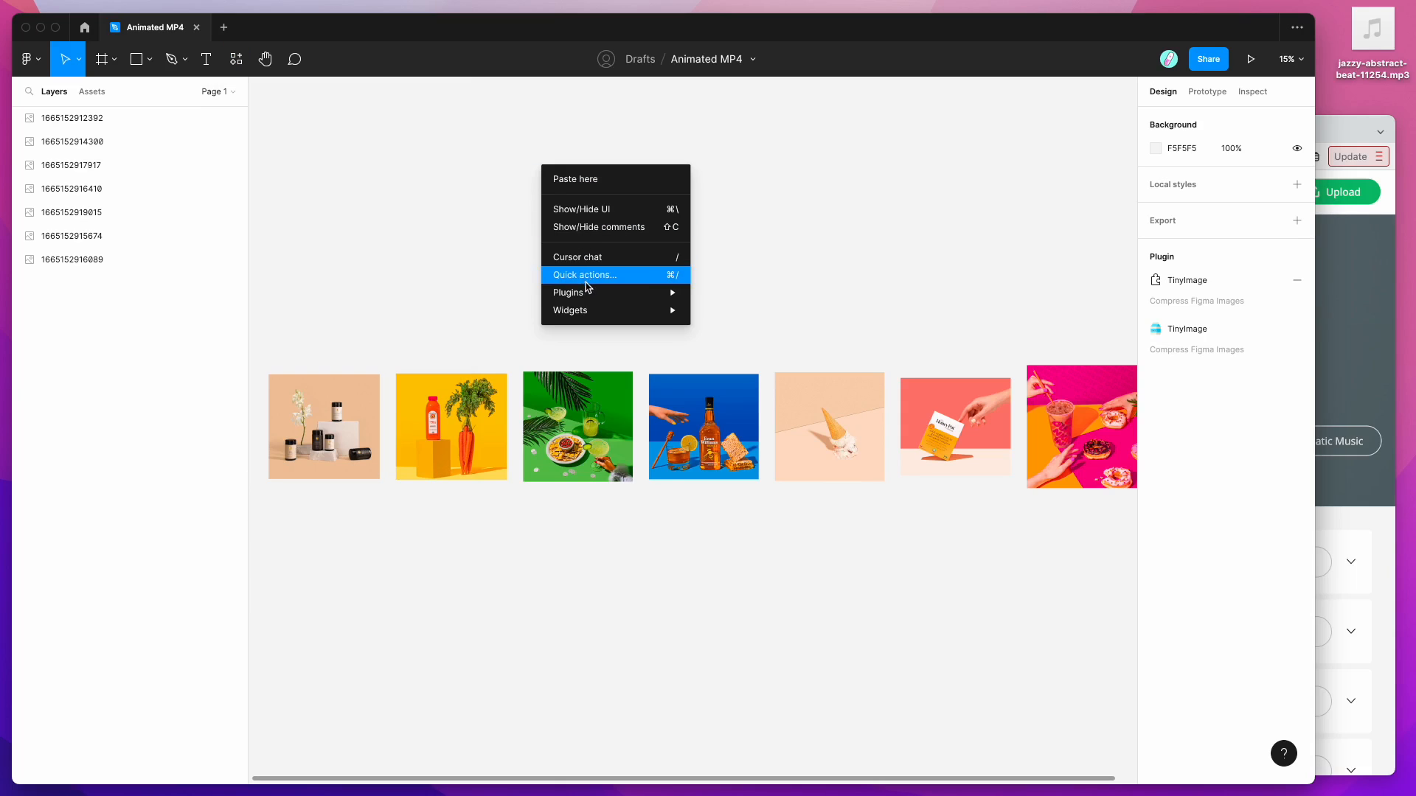
{"action": "mouse_move", "coordinate": [589, 291]}
{"action": "mouse_move", "coordinate": [783, 505]}
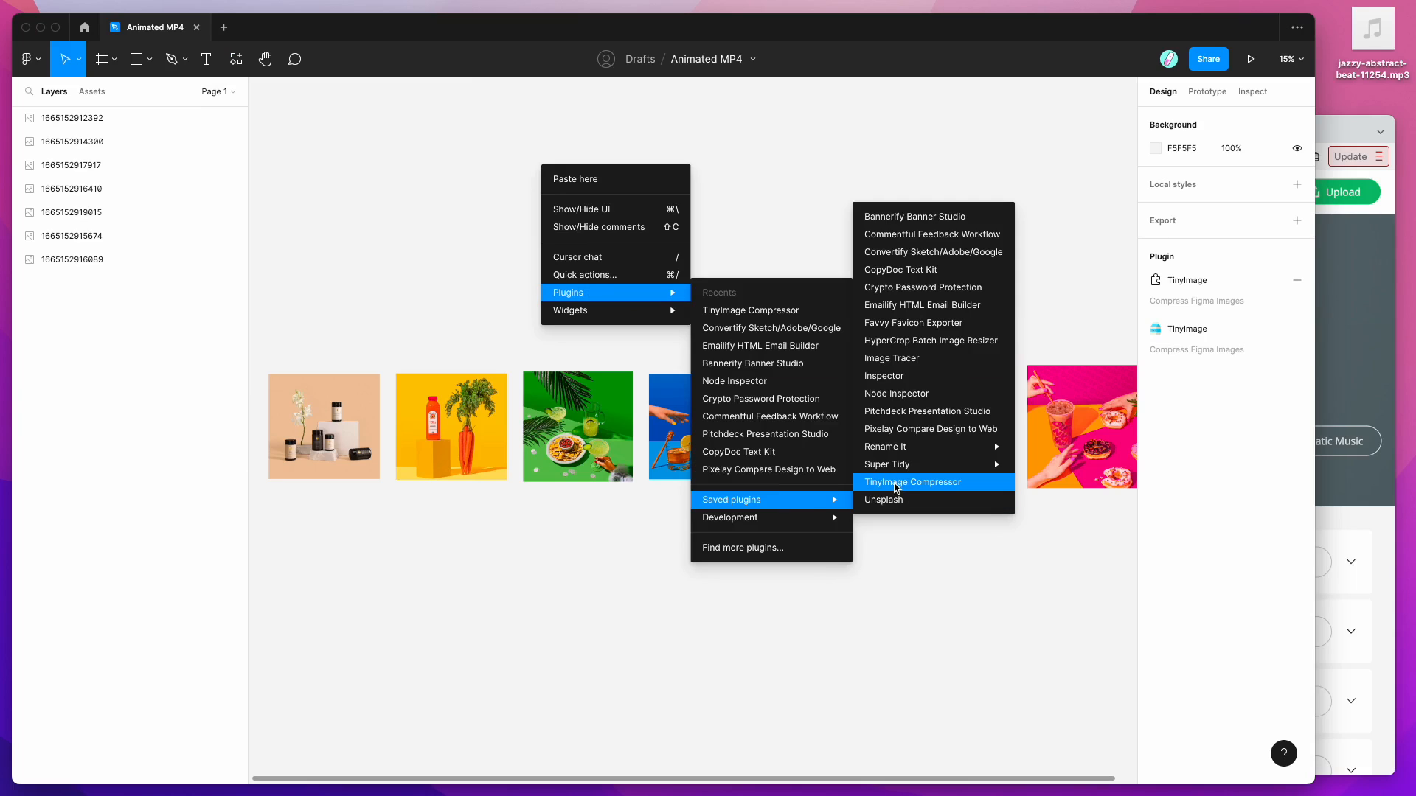
{"action": "left_click", "coordinate": [894, 488]}
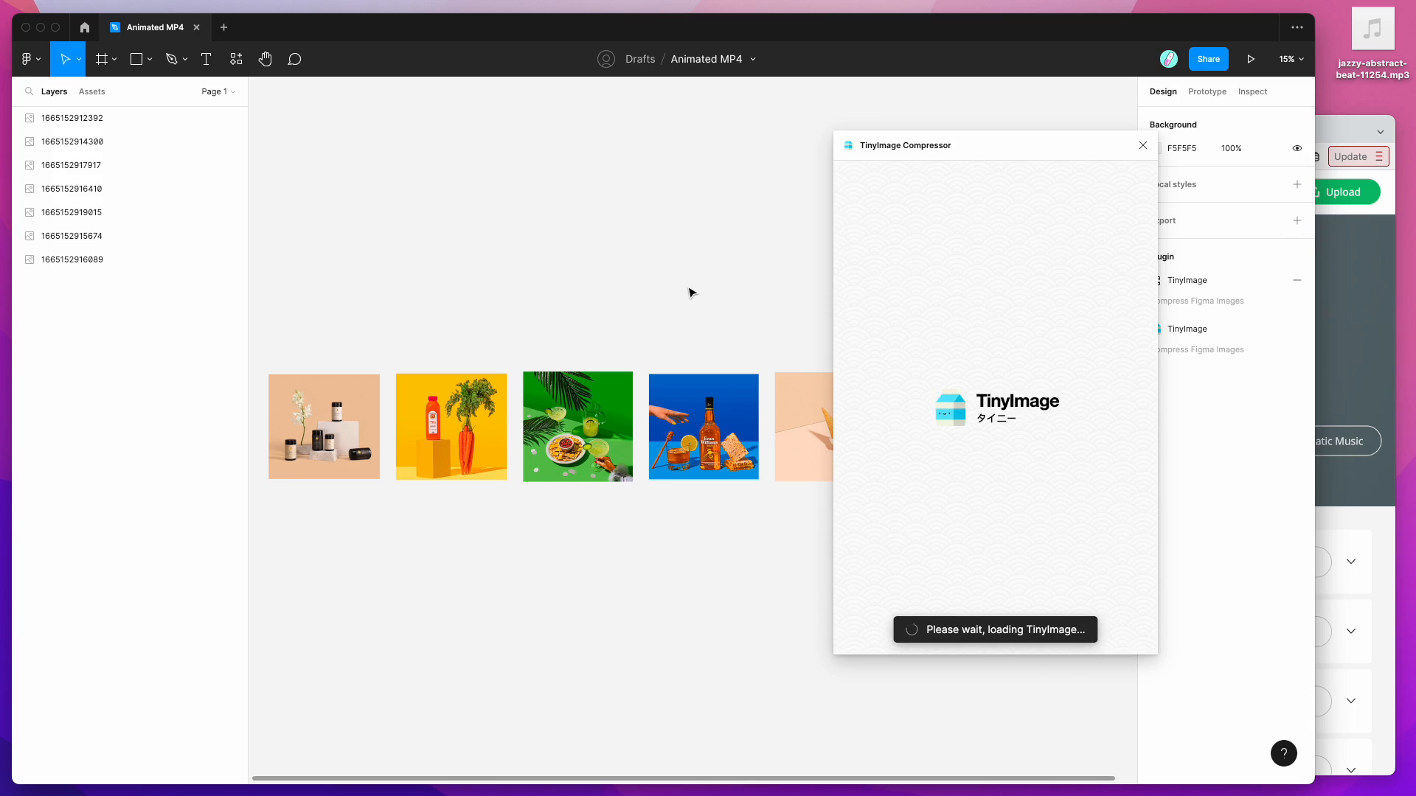
{"action": "left_click_drag", "start_coordinate": [1056, 154], "coordinate": [1001, 151]}
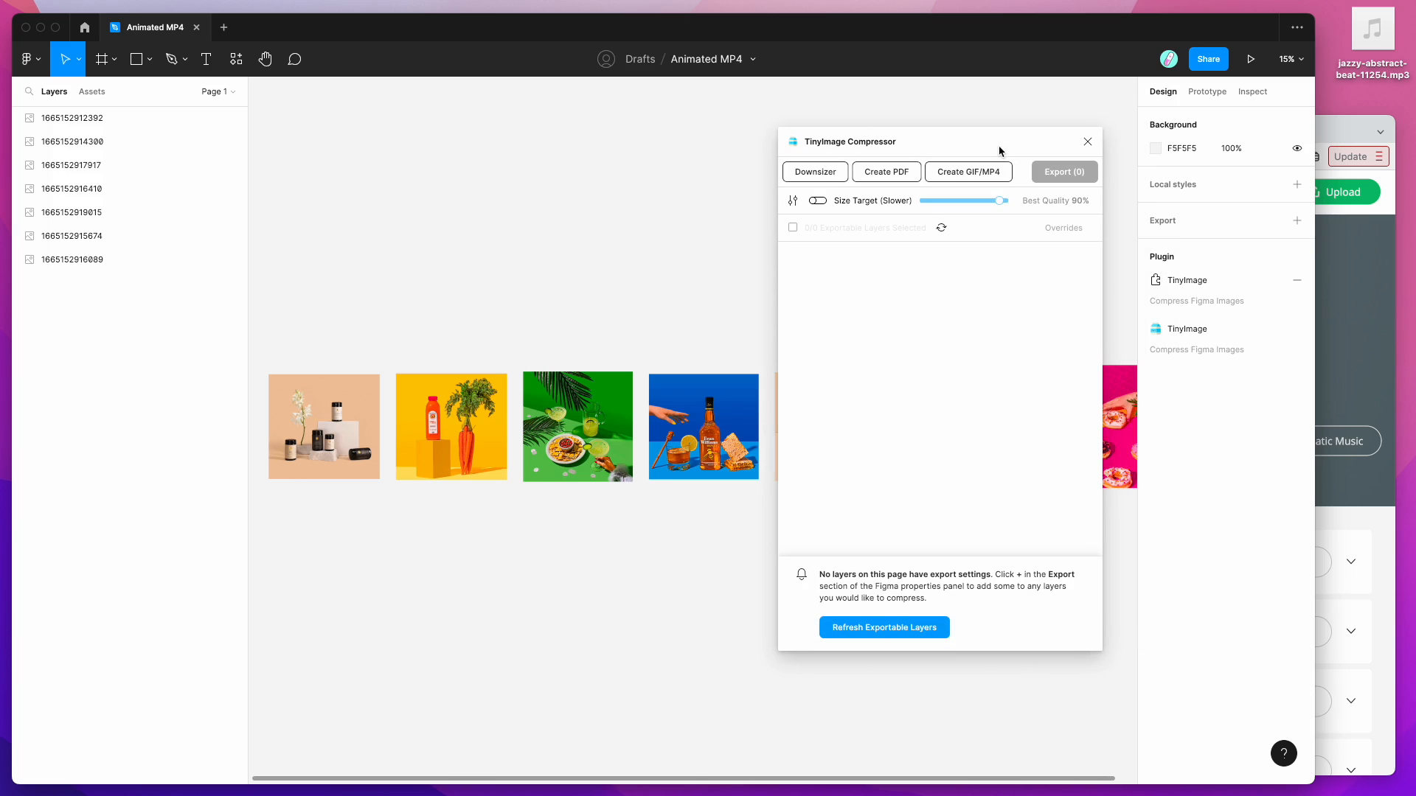
Step: Zoom out, park the plugin window further right, and trial-select the photos before clearing the selection
{"action": "scroll", "coordinate": [598, 295], "scroll_direction": "down", "scroll_amount": 2}
{"action": "scroll", "coordinate": [597, 295], "scroll_direction": "down", "scroll_amount": 2}
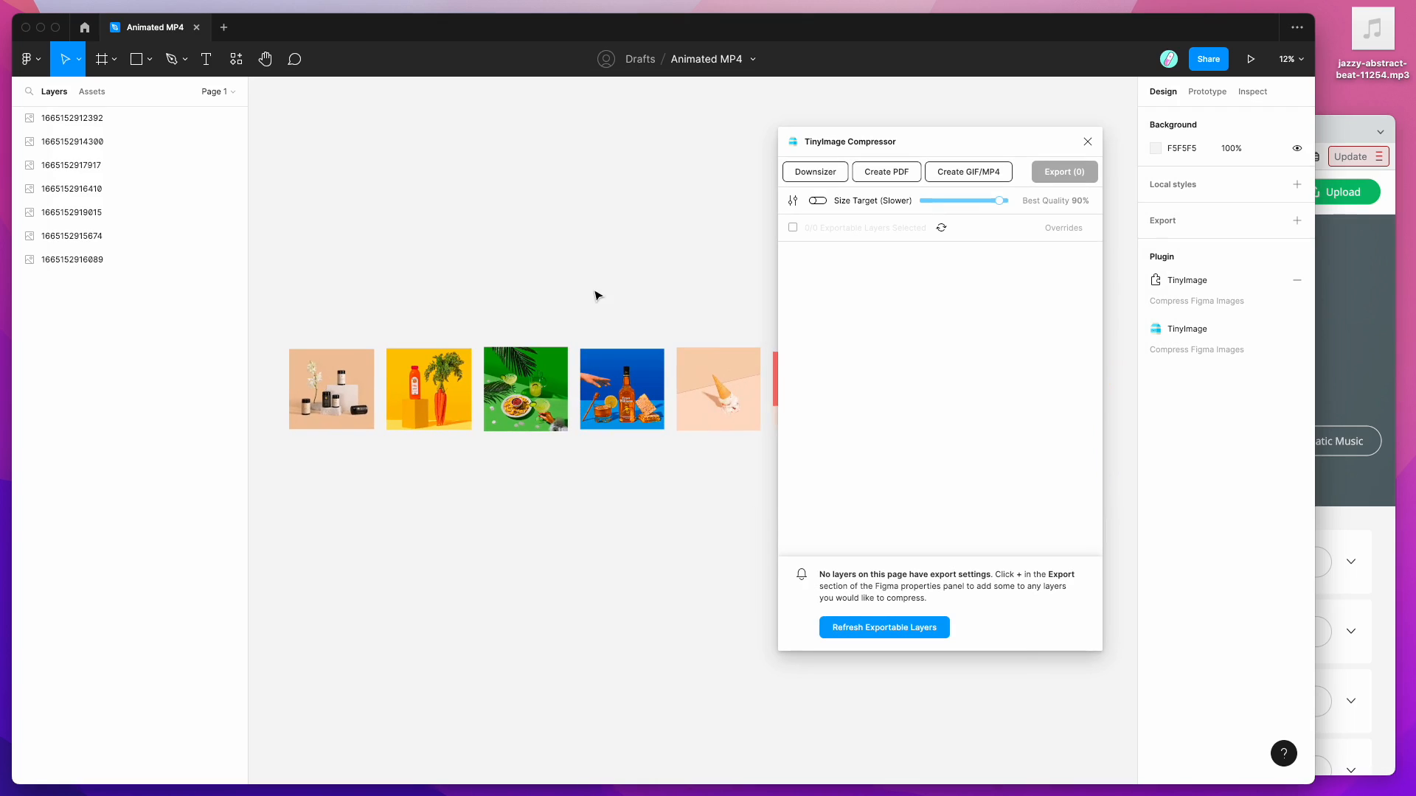
{"action": "left_click_drag", "start_coordinate": [891, 139], "coordinate": [1020, 151]}
{"action": "scroll", "coordinate": [629, 199], "scroll_direction": "right", "scroll_amount": 2}
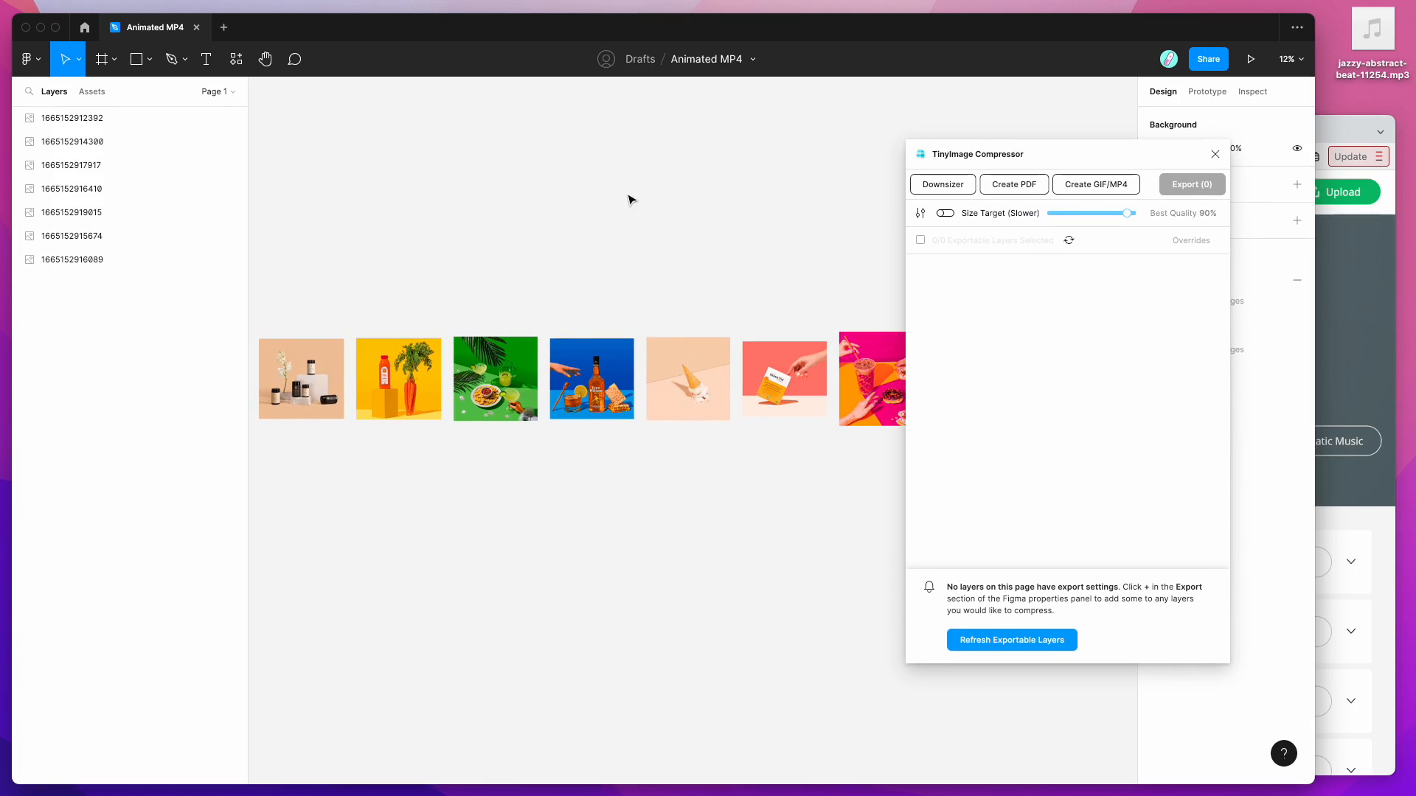
{"action": "left_click_drag", "start_coordinate": [286, 313], "coordinate": [856, 474]}
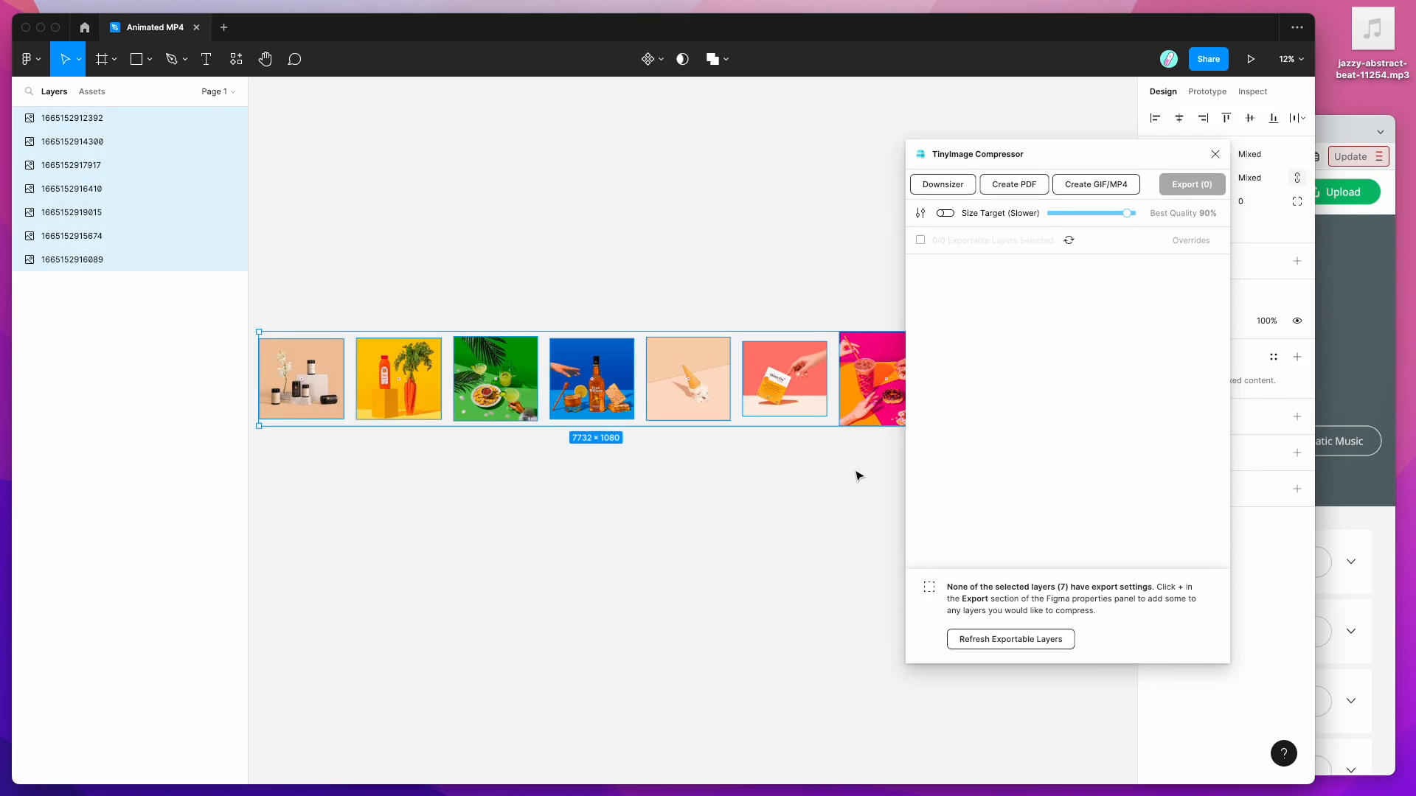
{"action": "scroll", "coordinate": [856, 474], "scroll_direction": "right", "scroll_amount": 4}
{"action": "left_click", "coordinate": [823, 460]}
Step: Marquee-select all seven product photos and move the plugin window to uncover the properties
{"action": "scroll", "coordinate": [845, 449], "scroll_direction": "left", "scroll_amount": 2}
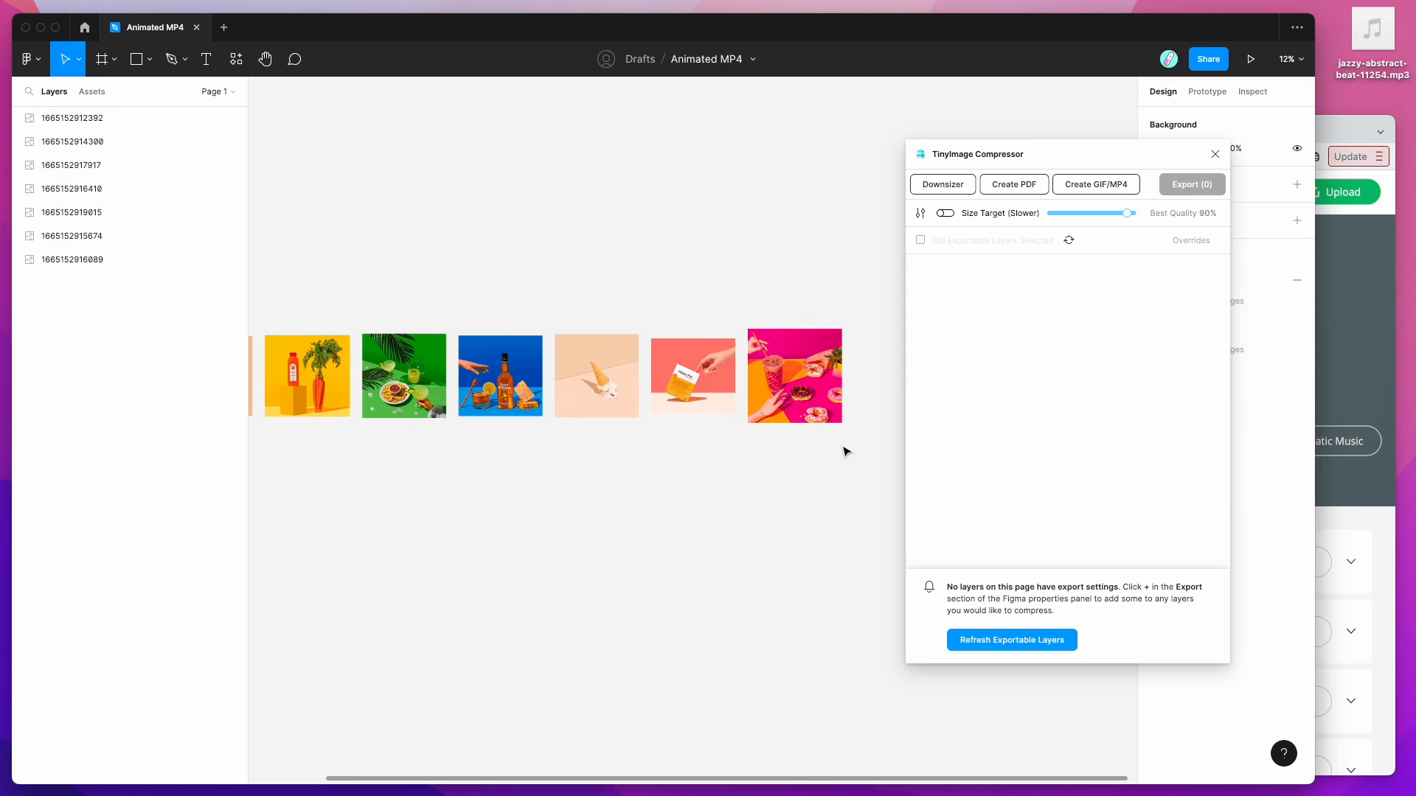
{"action": "scroll", "coordinate": [846, 450], "scroll_direction": "left", "scroll_amount": 2}
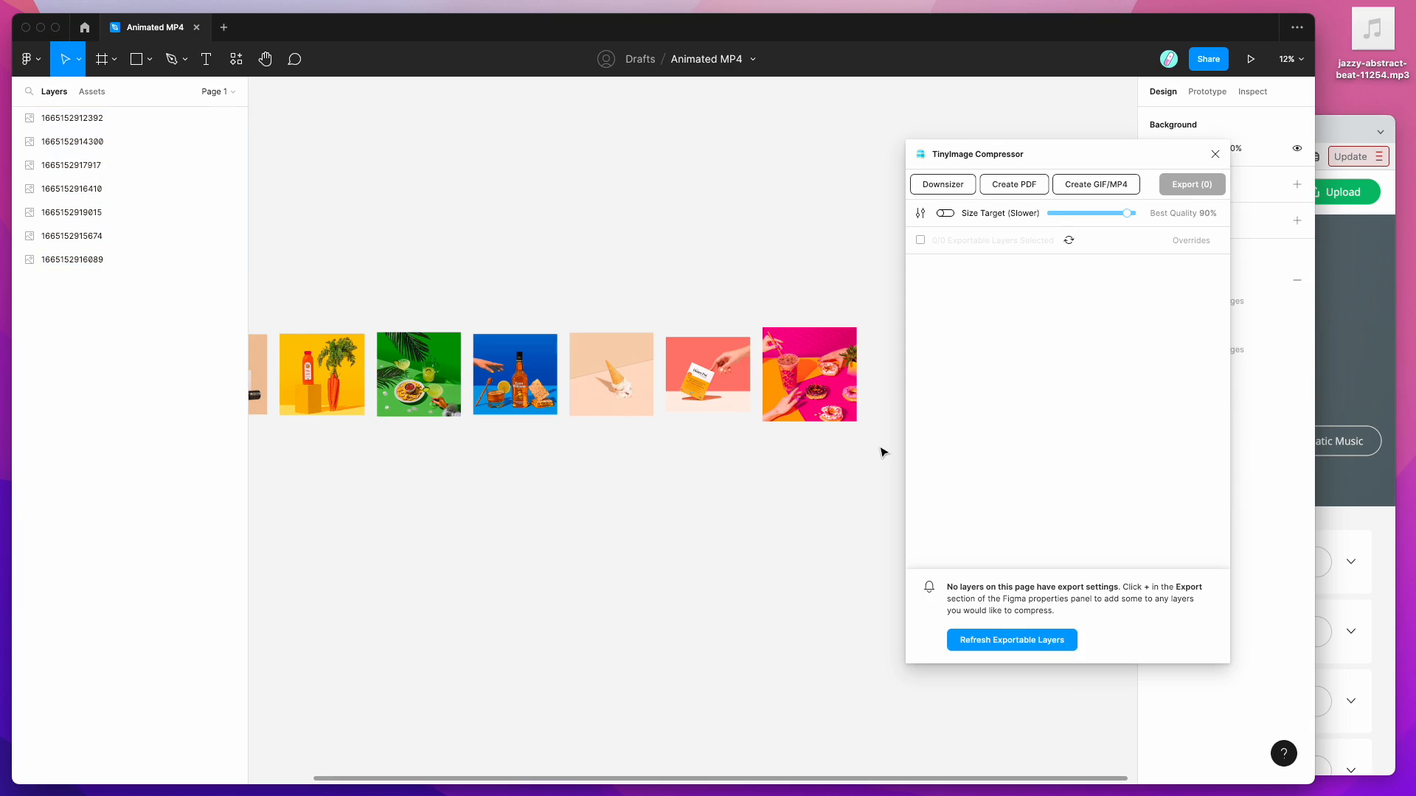
{"action": "scroll", "coordinate": [883, 452], "scroll_direction": "left", "scroll_amount": 10}
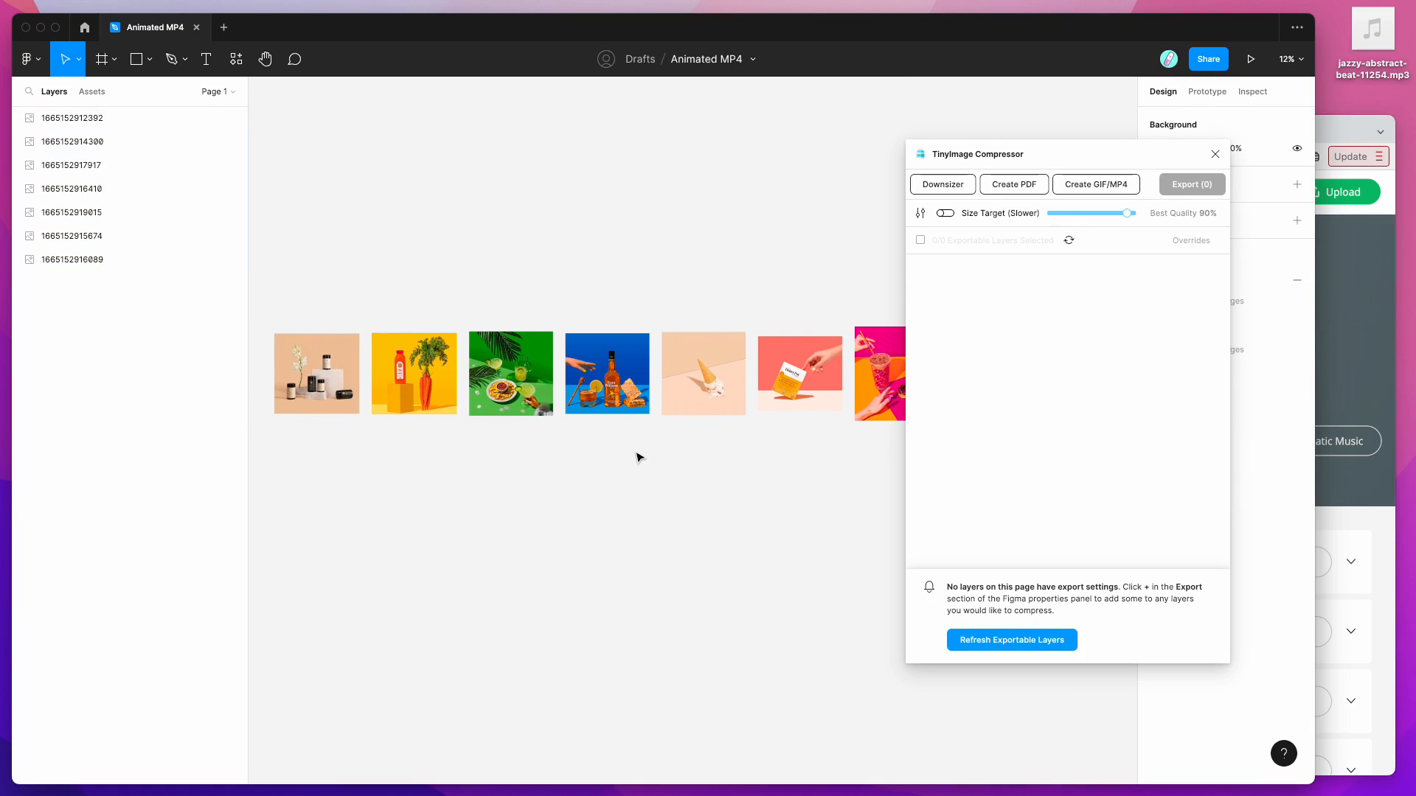
{"action": "scroll", "coordinate": [639, 458], "scroll_direction": "up", "scroll_amount": 2}
{"action": "scroll", "coordinate": [639, 458], "scroll_direction": "down", "scroll_amount": 1}
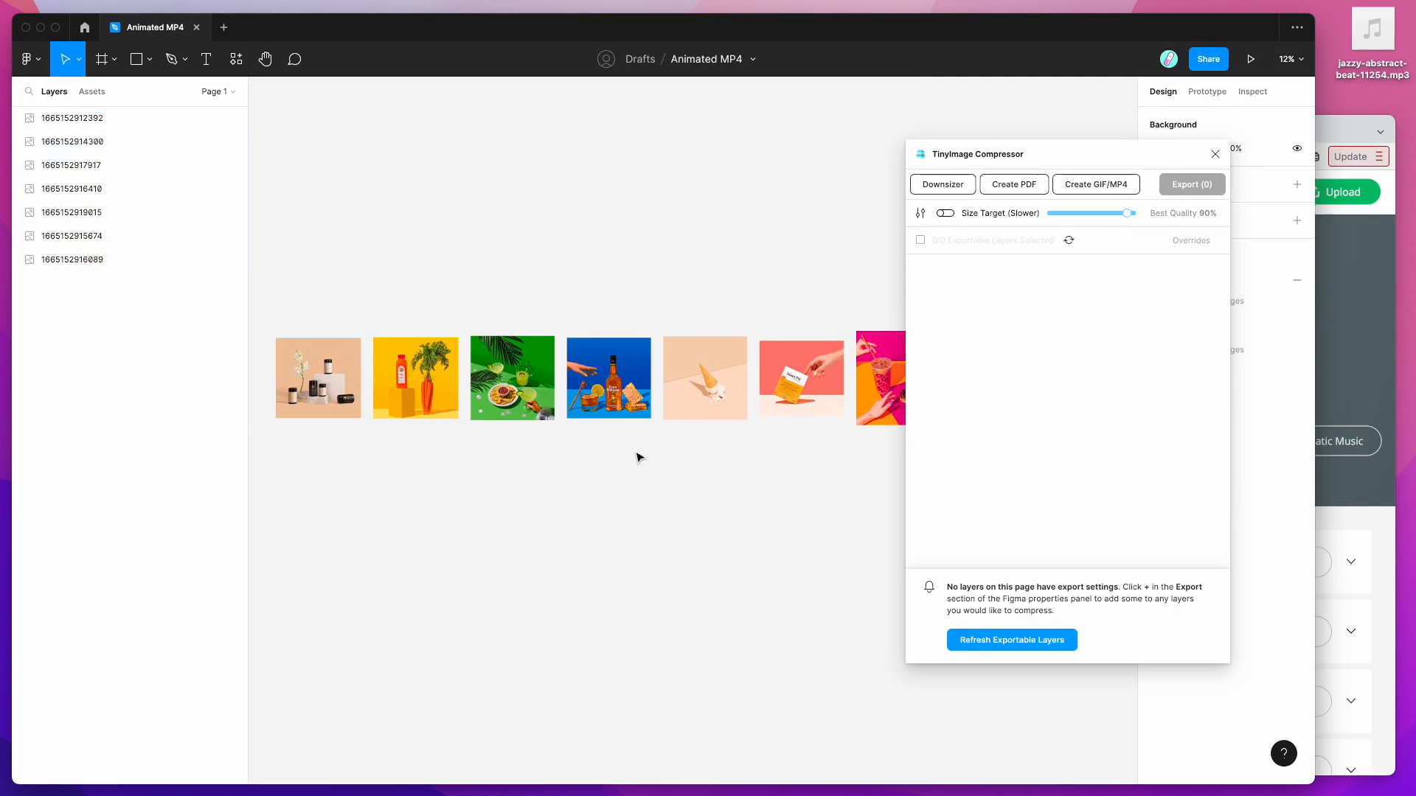
{"action": "scroll", "coordinate": [640, 458], "scroll_direction": "up", "scroll_amount": 4}
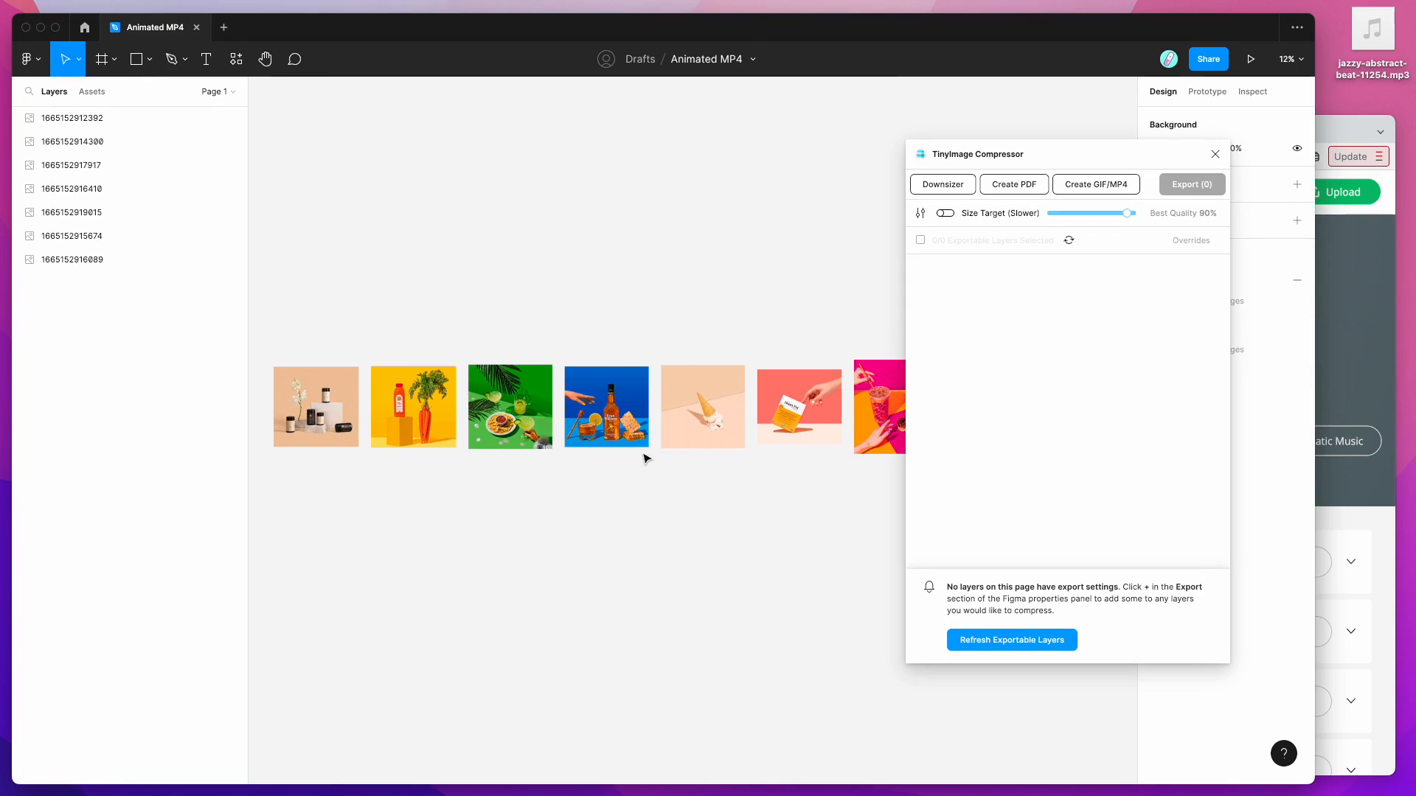
{"action": "scroll", "coordinate": [659, 458], "scroll_direction": "right", "scroll_amount": 2}
{"action": "scroll", "coordinate": [659, 458], "scroll_direction": "down", "scroll_amount": 1}
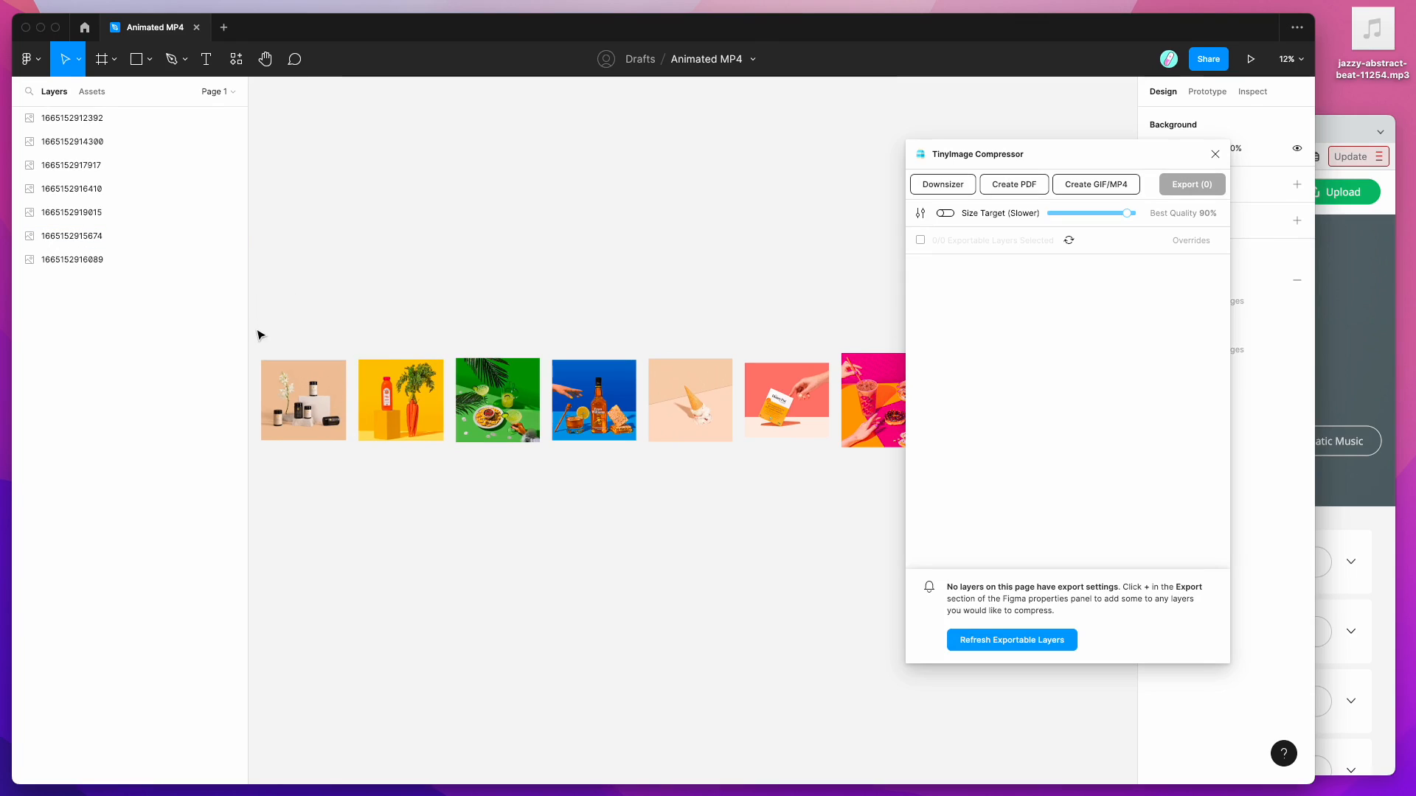
{"action": "left_click_drag", "start_coordinate": [258, 336], "coordinate": [888, 467]}
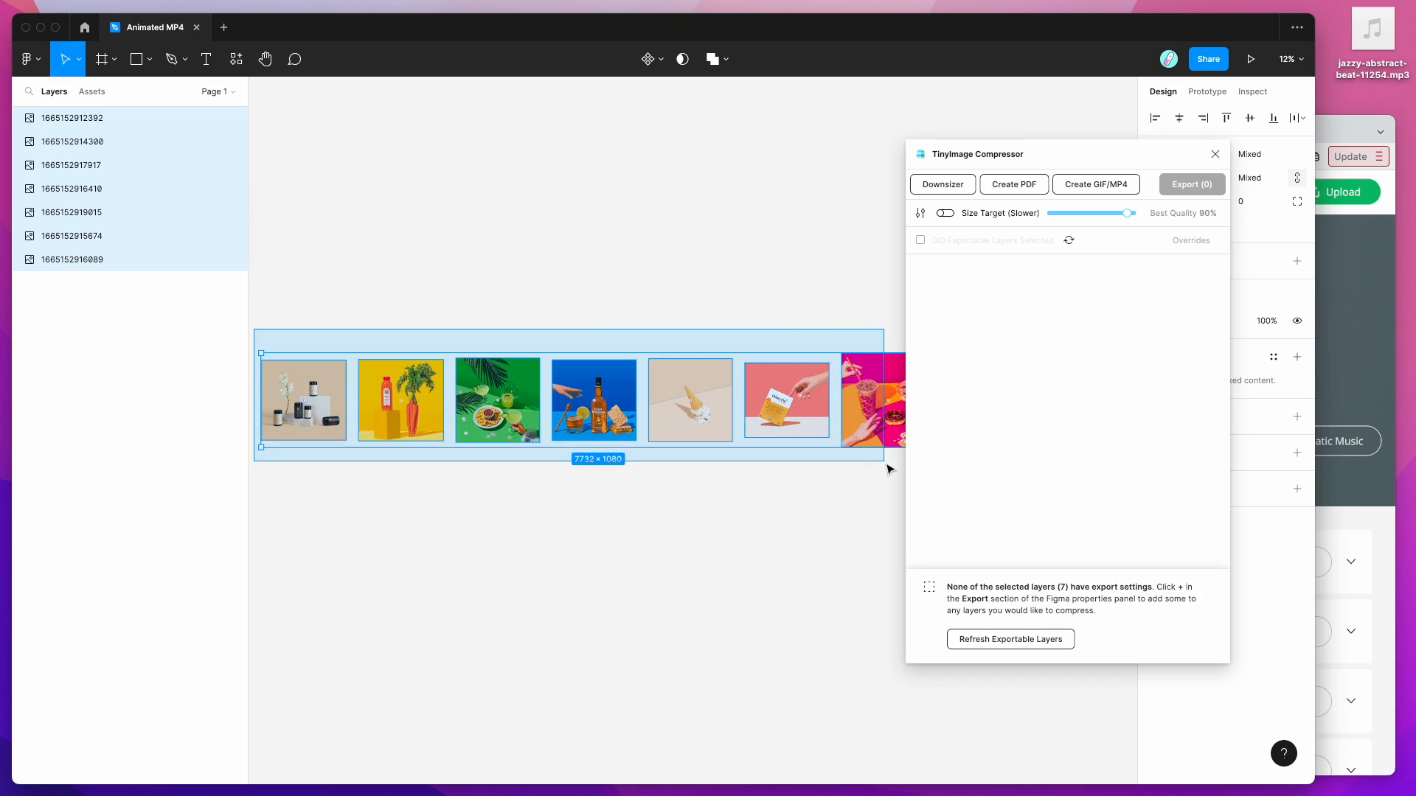
{"action": "scroll", "coordinate": [739, 305], "scroll_direction": "right", "scroll_amount": 2}
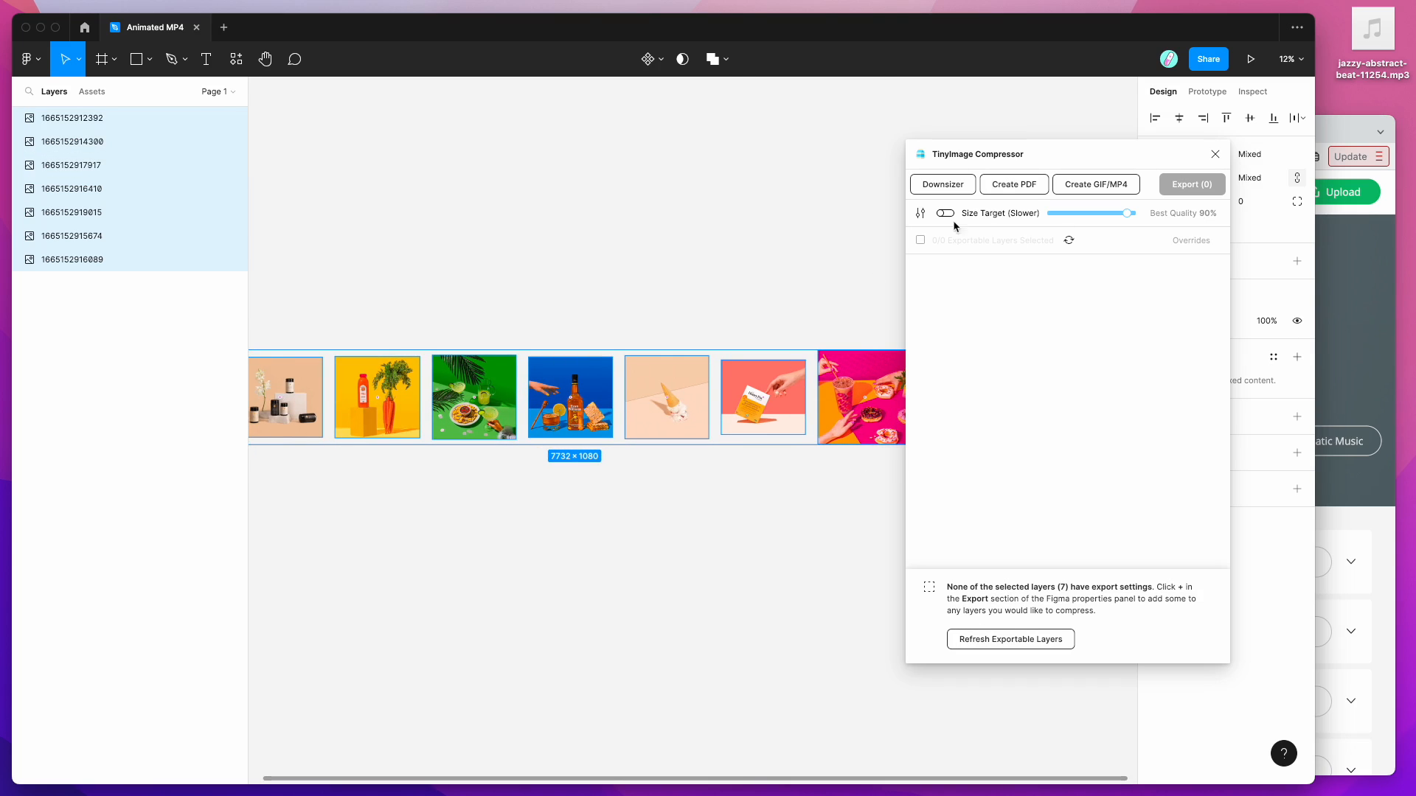
{"action": "left_click_drag", "start_coordinate": [1065, 158], "coordinate": [956, 177]}
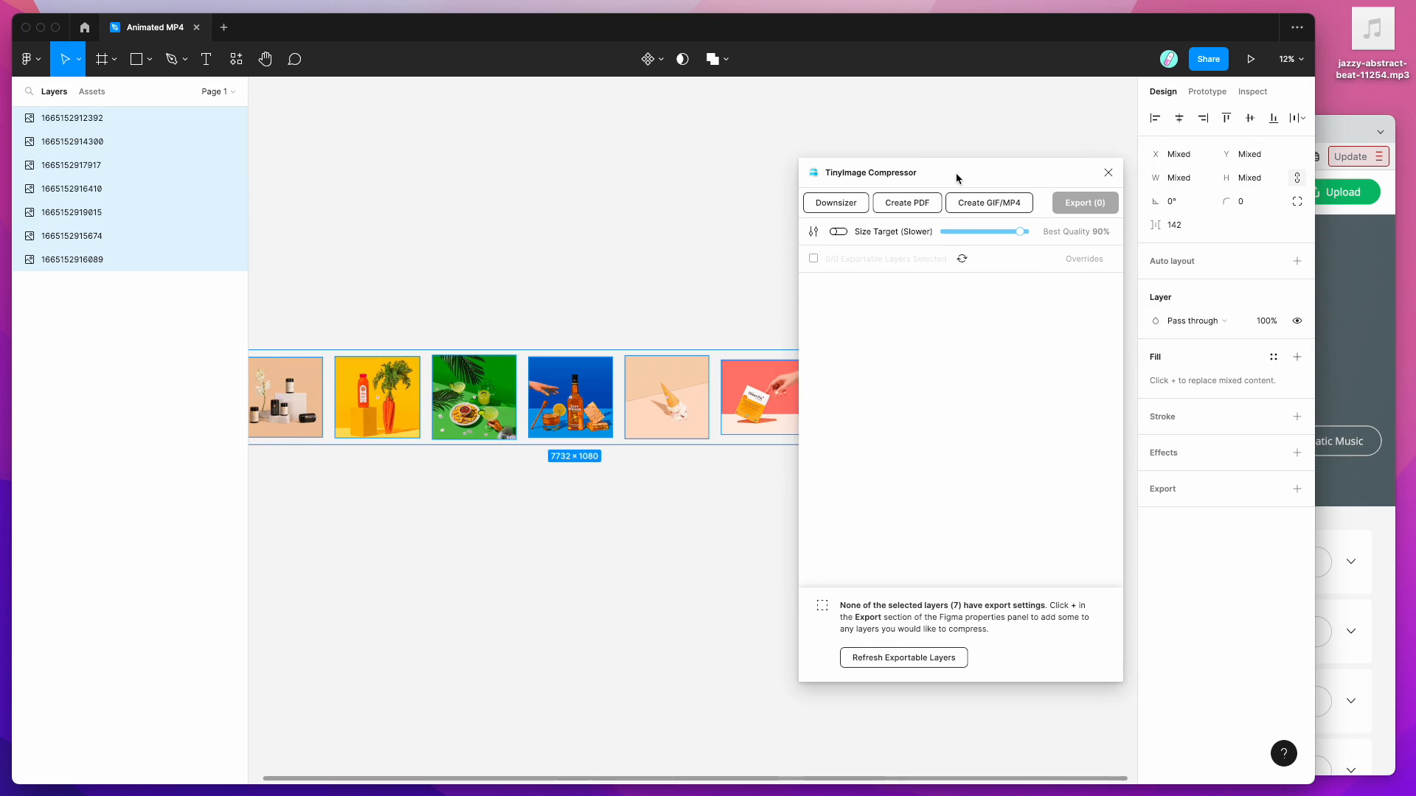
Step: Open Create GIF/MP4 for the seven selected photos, previewing them as an animated GIF
{"action": "left_click", "coordinate": [980, 209]}
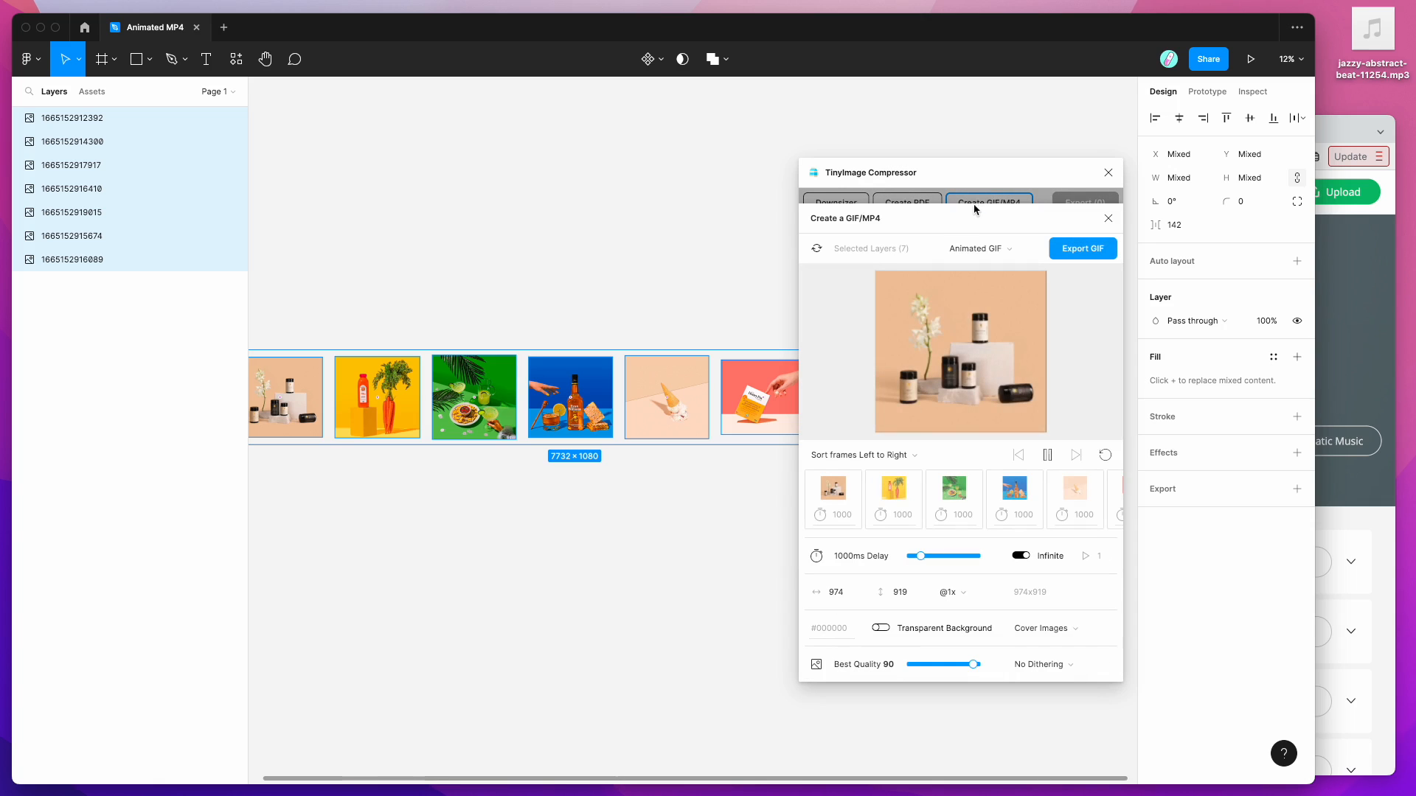
{"action": "scroll", "coordinate": [625, 300], "scroll_direction": "left", "scroll_amount": 1}
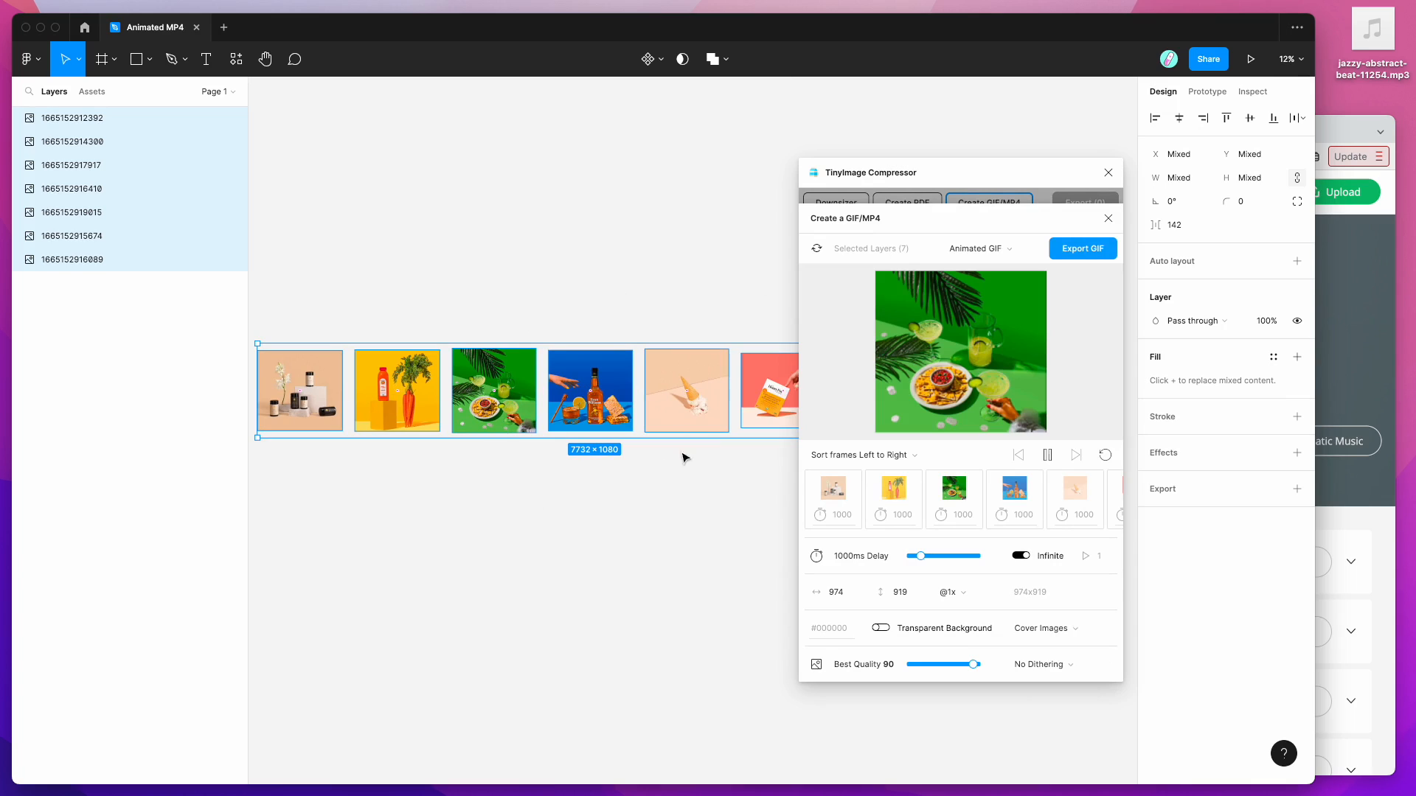
{"action": "scroll", "coordinate": [568, 485], "scroll_direction": "right", "scroll_amount": 3}
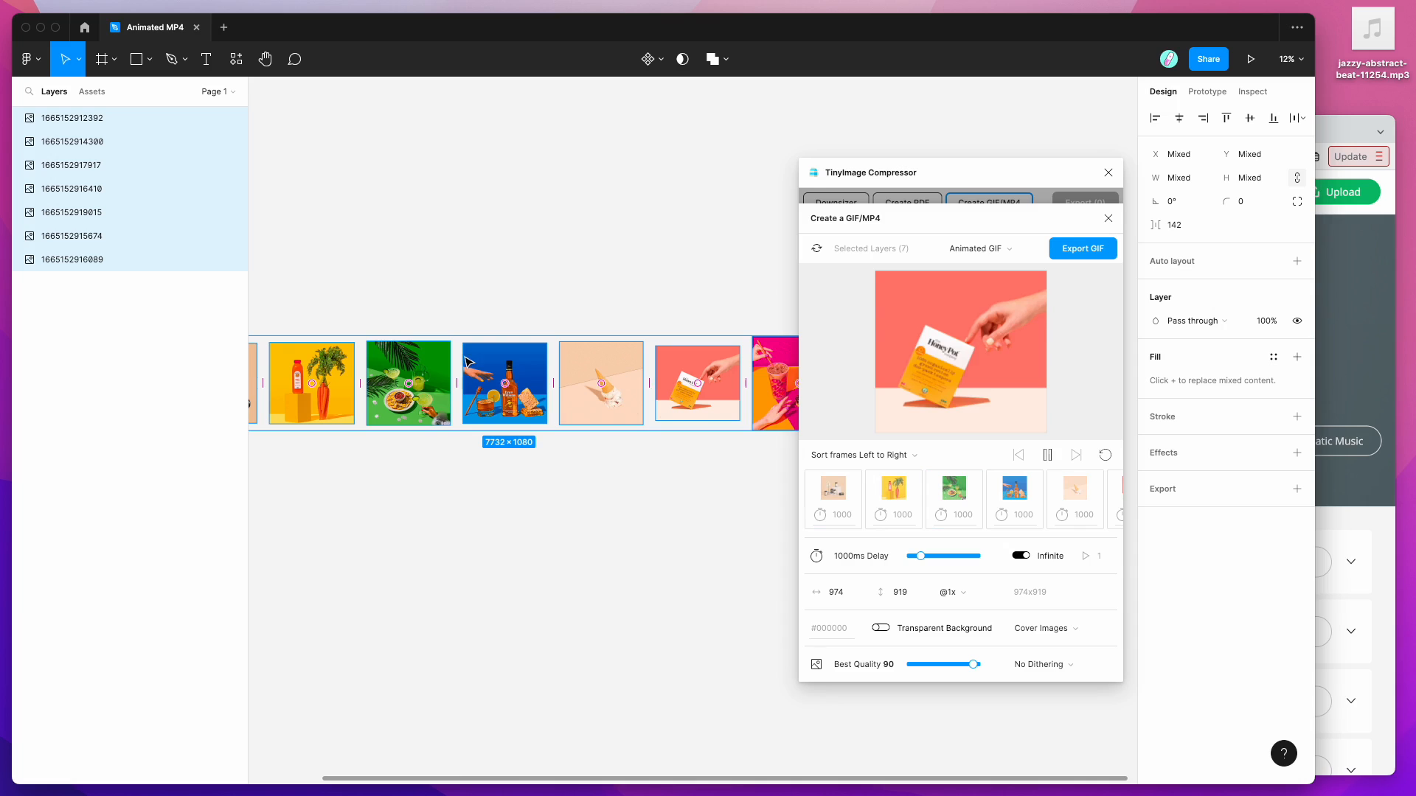
{"action": "scroll", "coordinate": [468, 362], "scroll_direction": "left", "scroll_amount": 3}
{"action": "scroll", "coordinate": [469, 362], "scroll_direction": "right", "scroll_amount": 5}
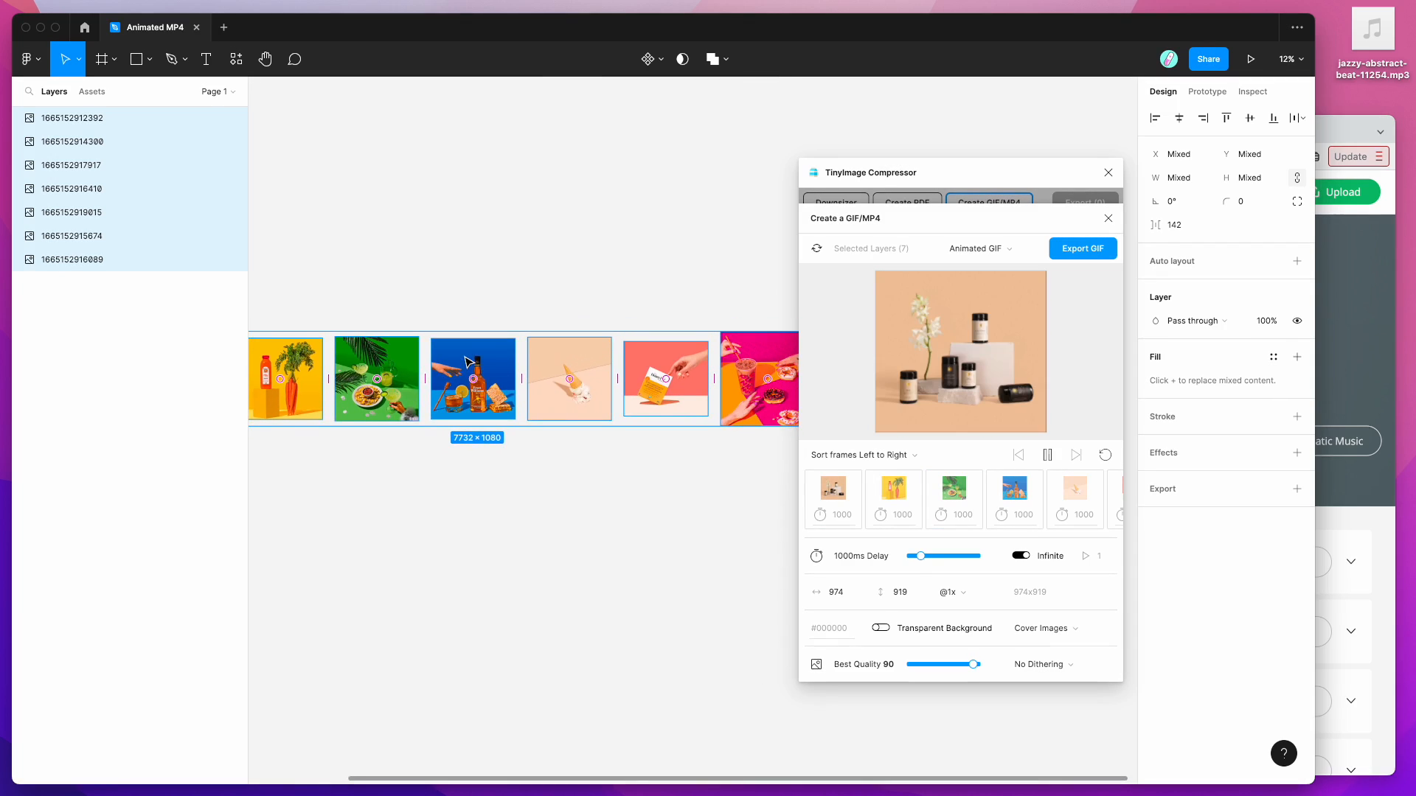
{"action": "left_click", "coordinate": [907, 458]}
Step: Try the Right to Left, layer name ascending/descending and layer order descending frame sorts
{"action": "scroll", "coordinate": [885, 560], "scroll_direction": "down", "scroll_amount": 2}
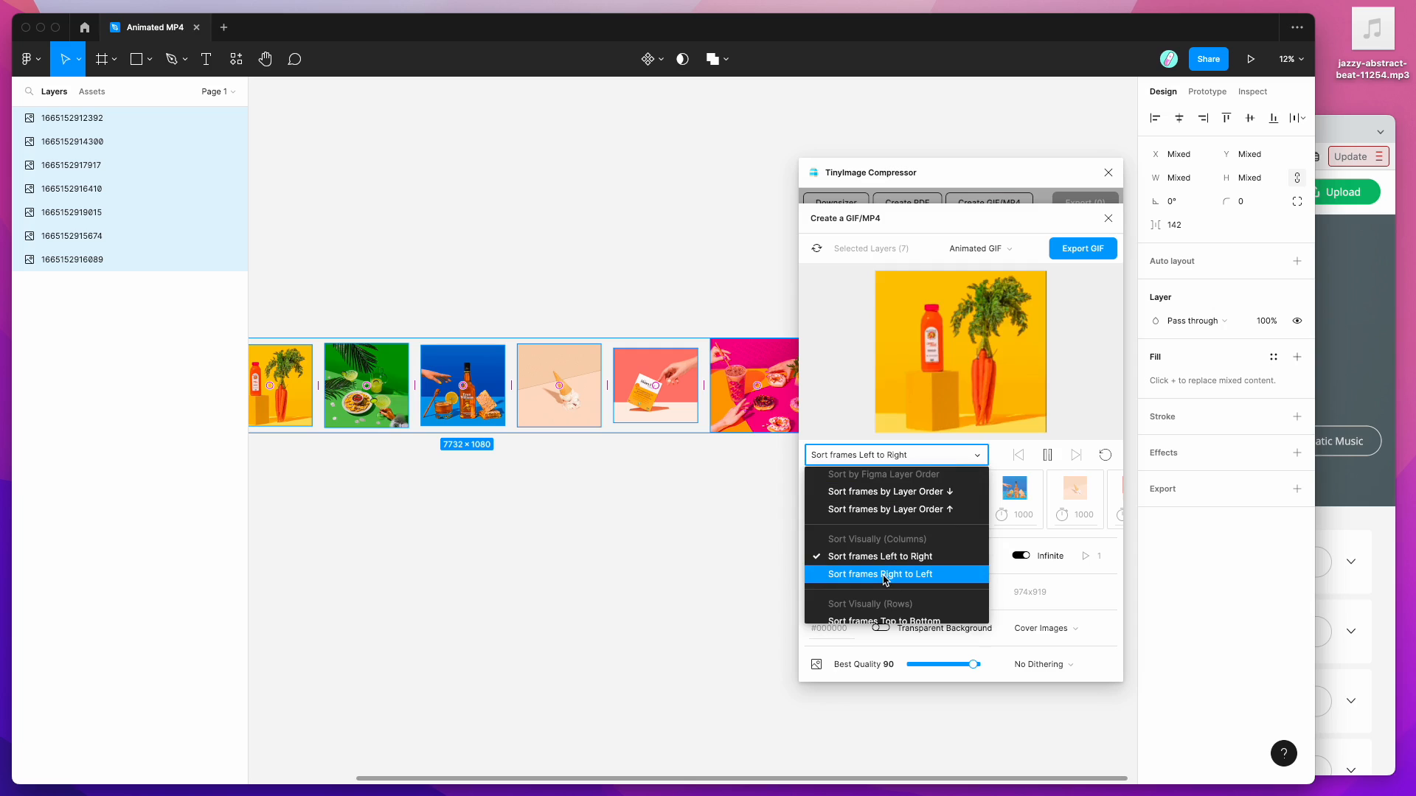
{"action": "left_click", "coordinate": [888, 575]}
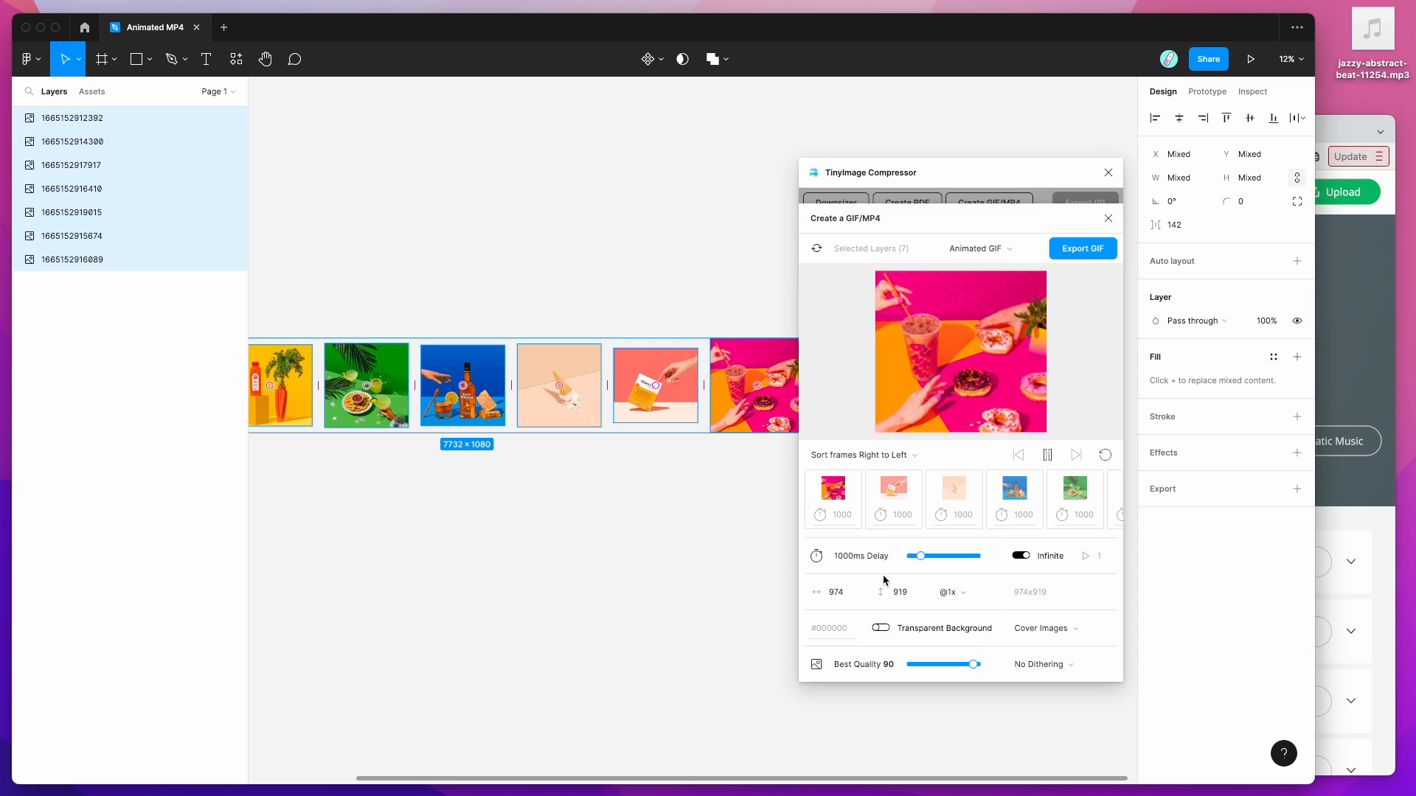
{"action": "left_click", "coordinate": [897, 457]}
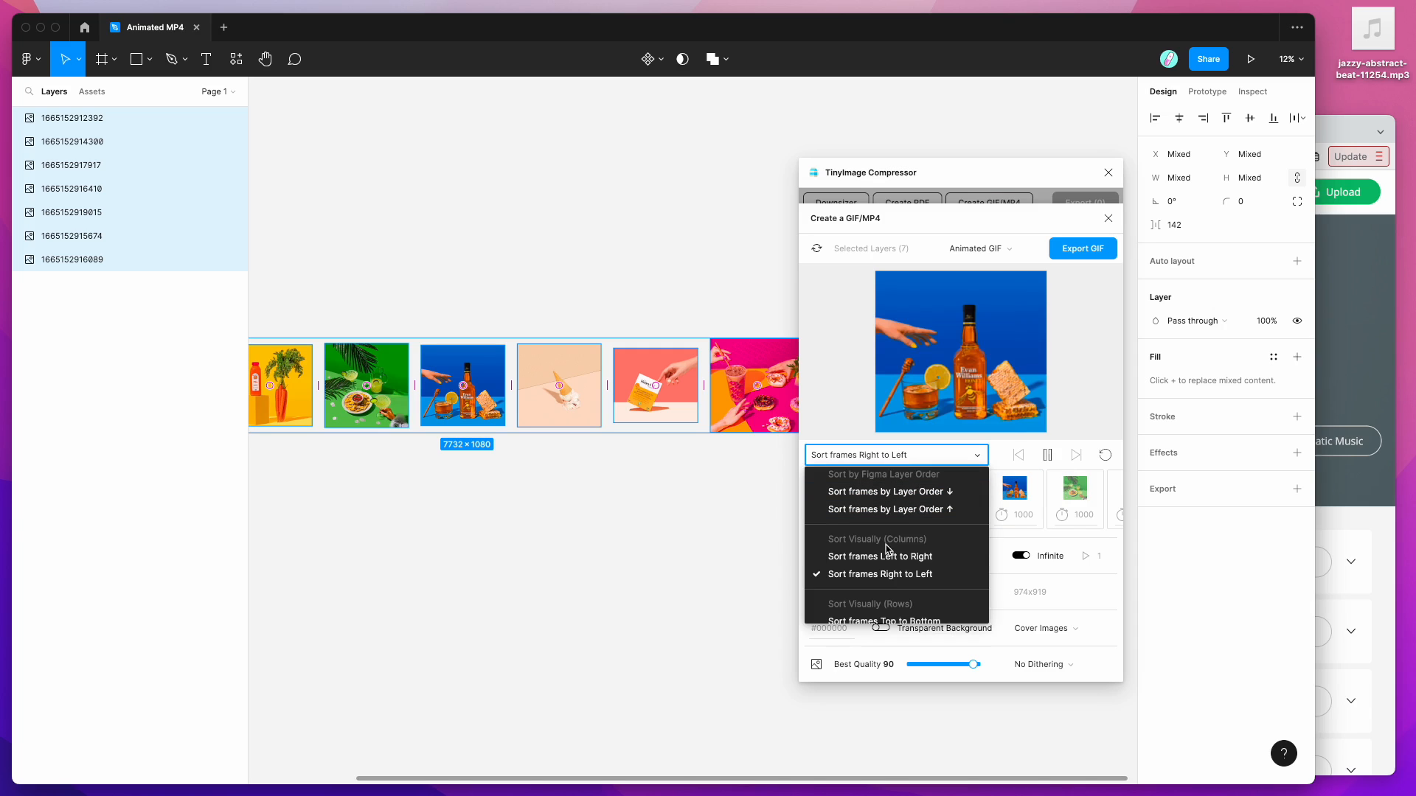
{"action": "scroll", "coordinate": [887, 550], "scroll_direction": "down", "scroll_amount": 3}
{"action": "scroll", "coordinate": [887, 549], "scroll_direction": "down", "scroll_amount": 1}
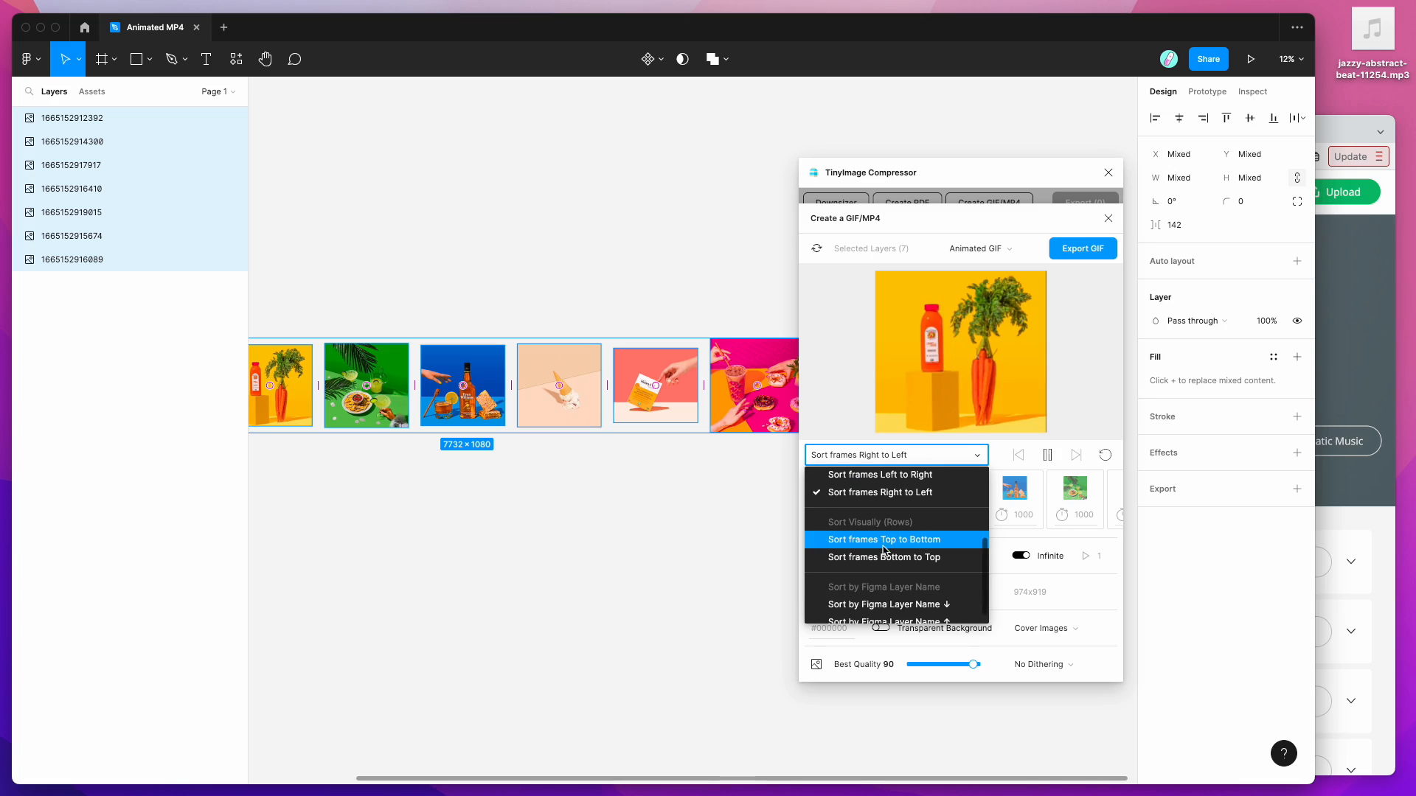
{"action": "scroll", "coordinate": [892, 561], "scroll_direction": "down", "scroll_amount": 1}
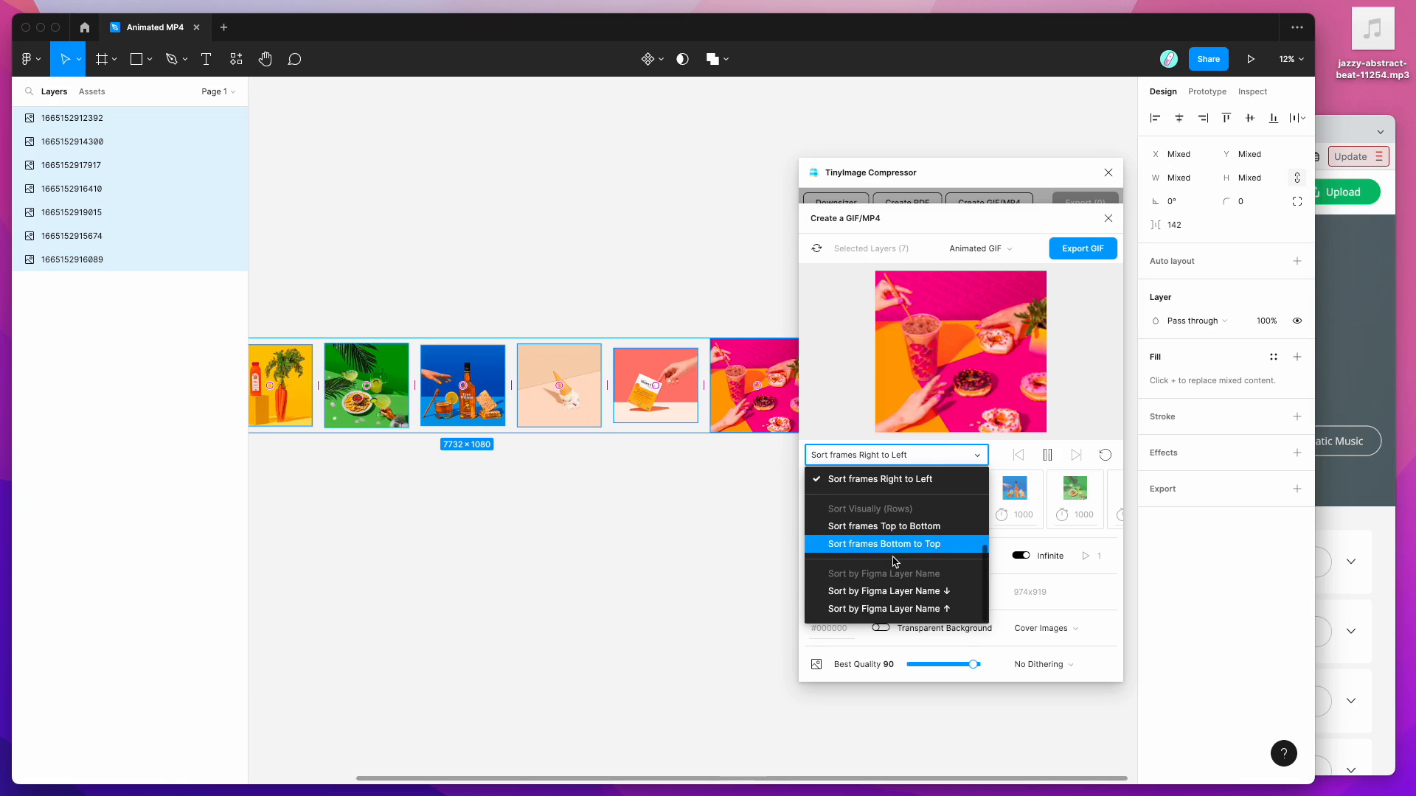
{"action": "left_click", "coordinate": [878, 593]}
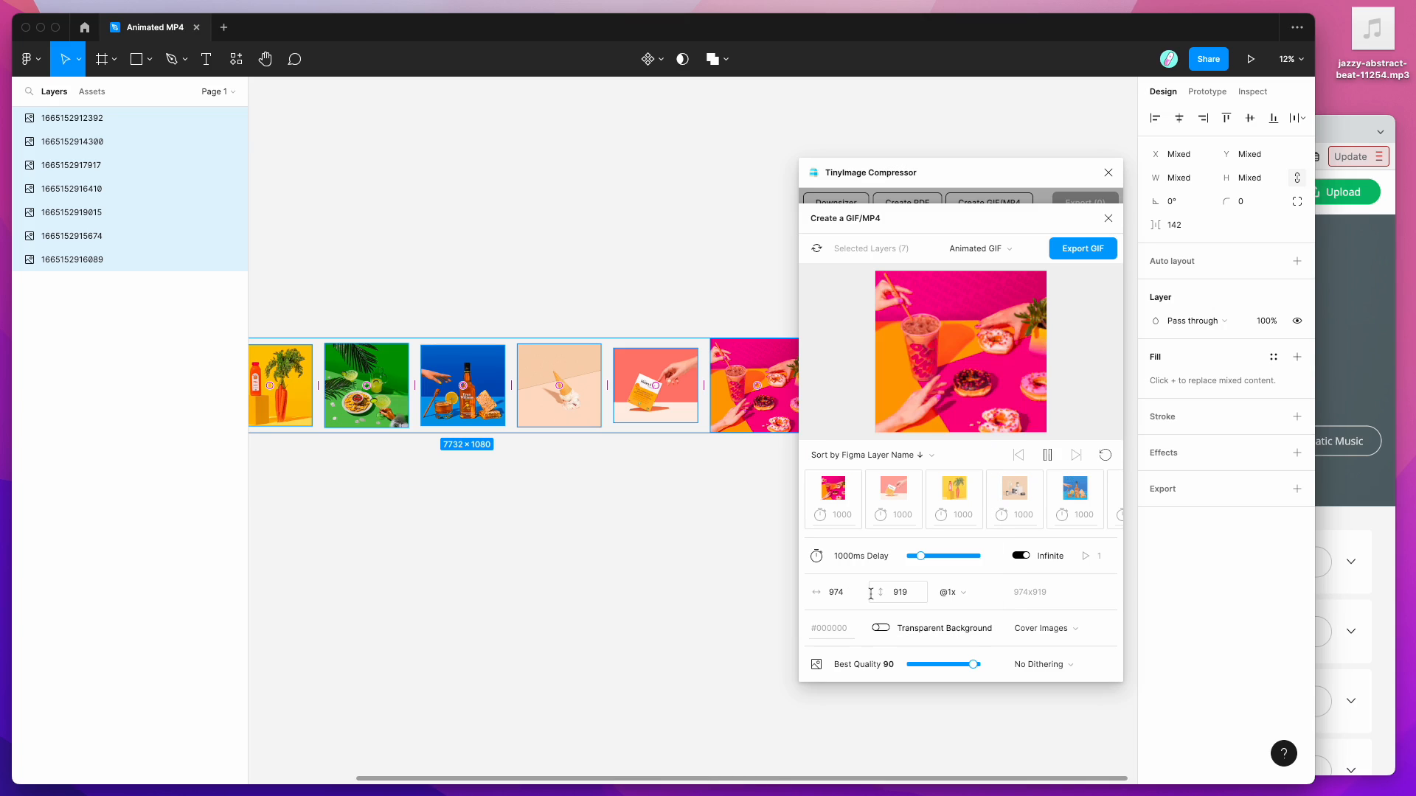
{"action": "left_click", "coordinate": [886, 456]}
{"action": "left_click", "coordinate": [894, 610]}
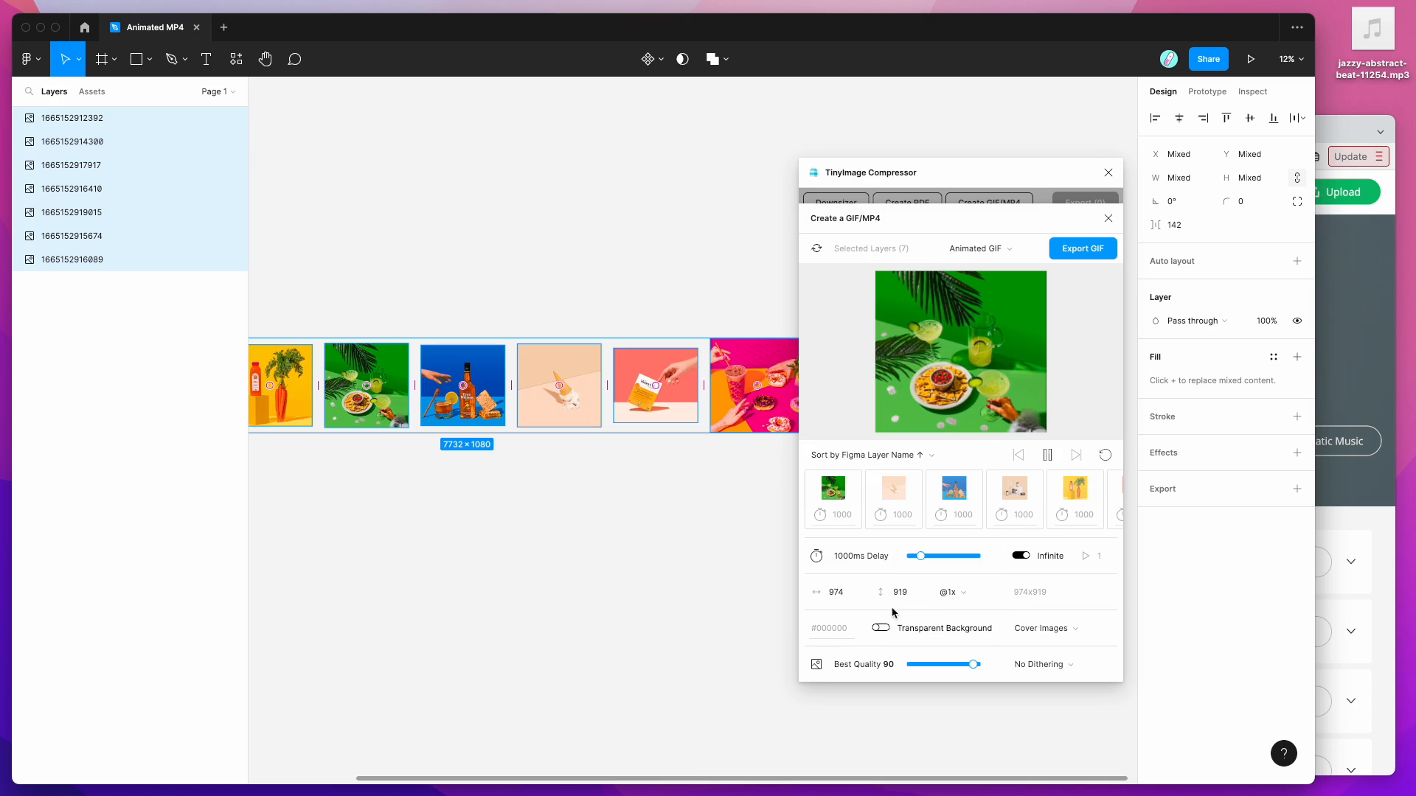
{"action": "left_click", "coordinate": [893, 455]}
{"action": "scroll", "coordinate": [893, 594], "scroll_direction": "up", "scroll_amount": 3}
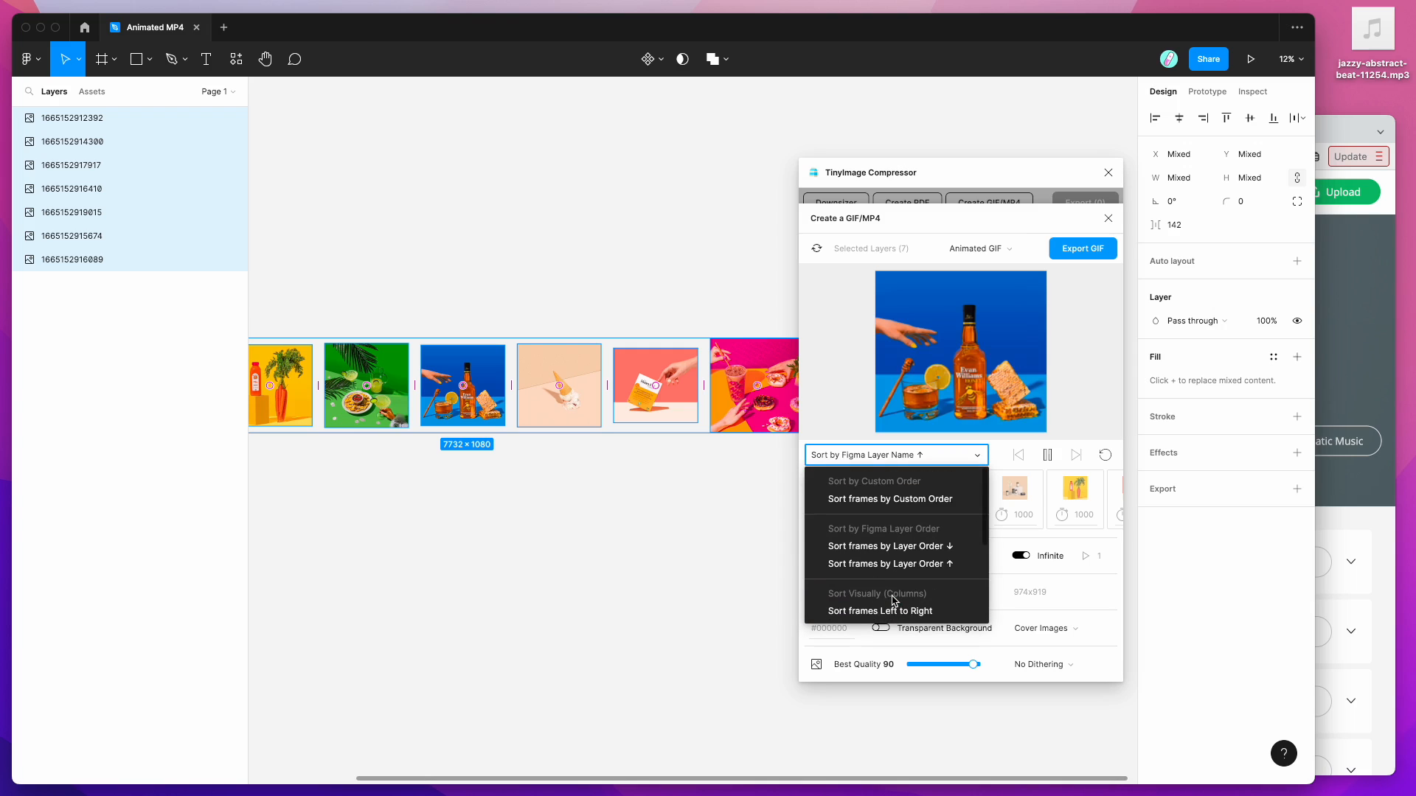
{"action": "left_click", "coordinate": [898, 546]}
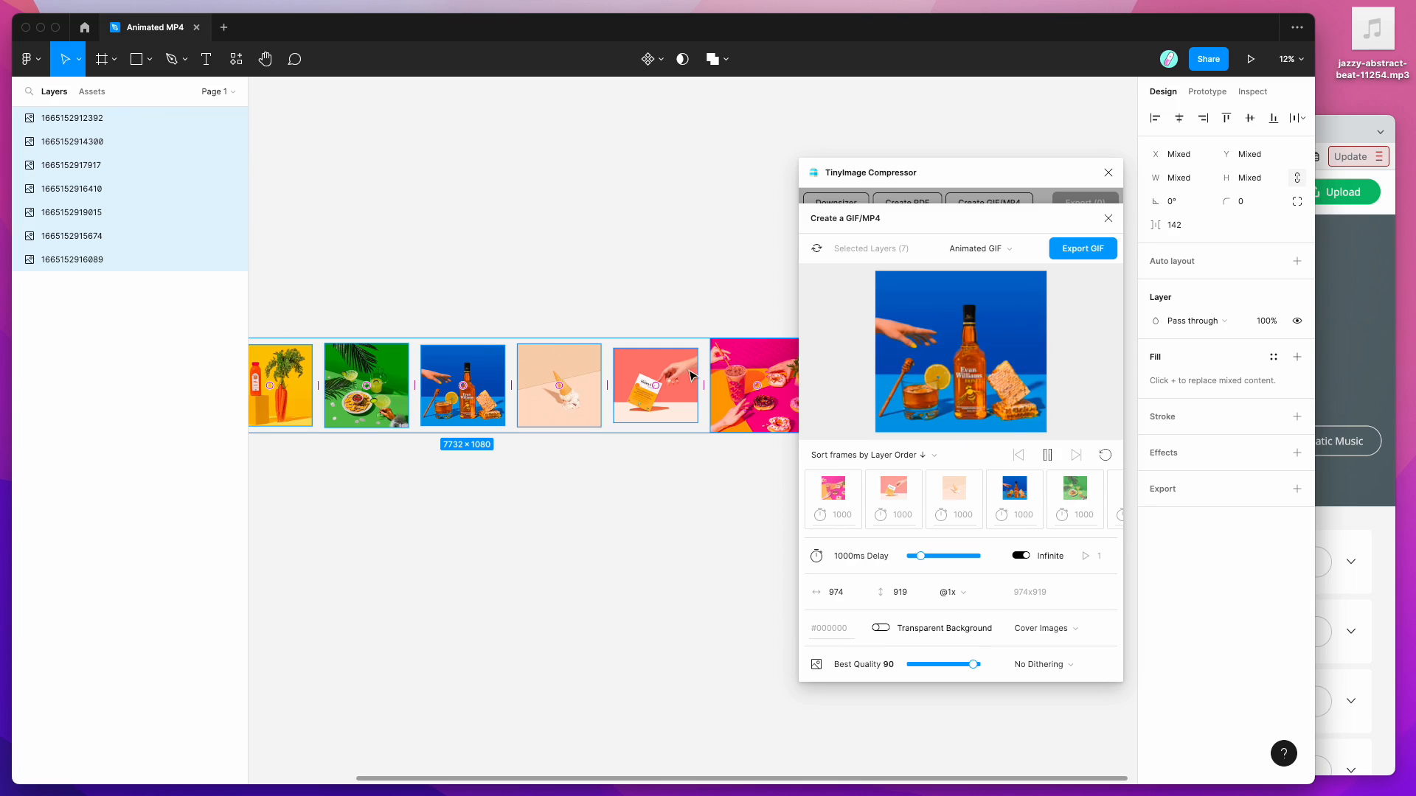
Step: Sort frames Left to Right, test reordering thumbnails by dragging, then restore Left to Right
{"action": "left_click", "coordinate": [883, 456]}
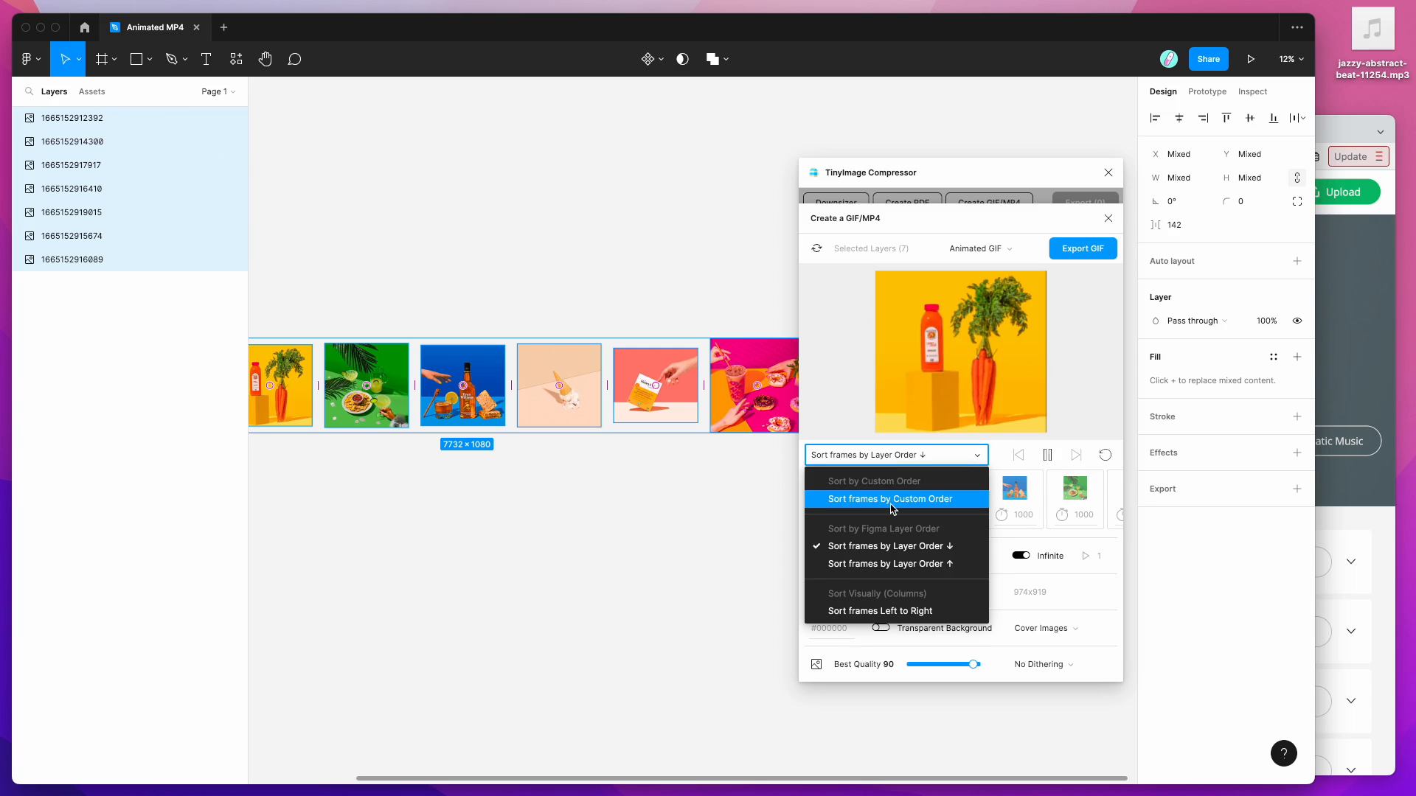
{"action": "scroll", "coordinate": [892, 509], "scroll_direction": "down", "scroll_amount": 2}
{"action": "left_click", "coordinate": [888, 569]}
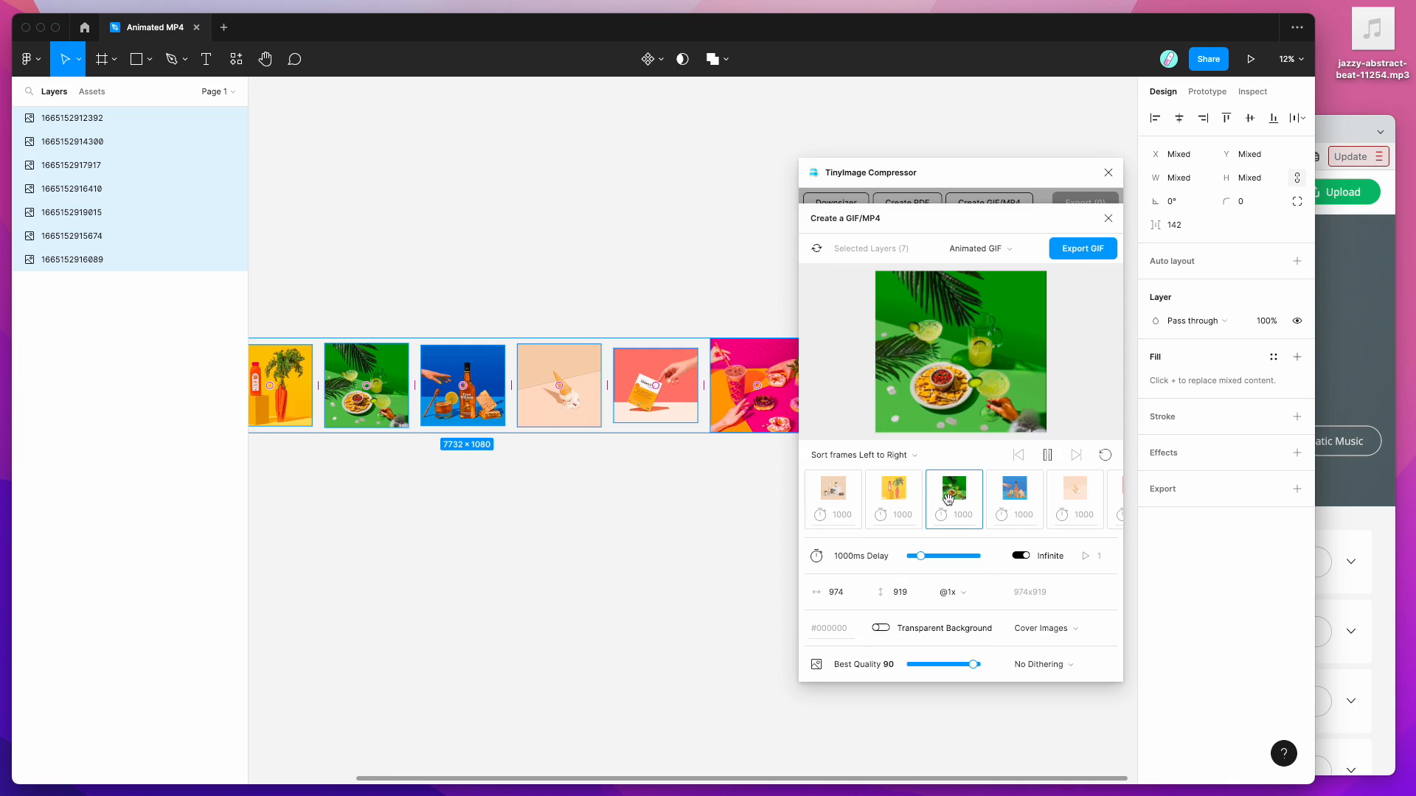
{"action": "left_click_drag", "start_coordinate": [1016, 490], "coordinate": [894, 491]}
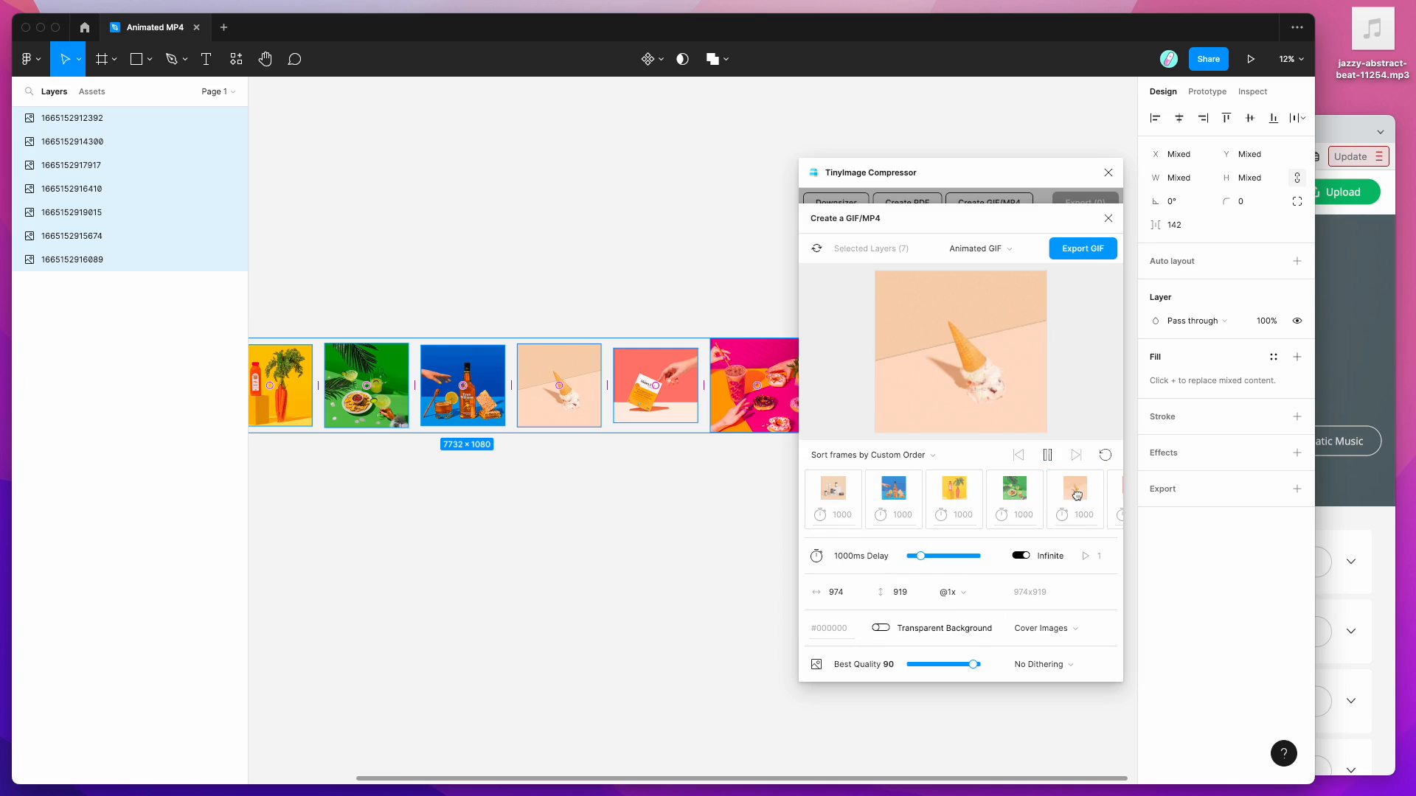
{"action": "left_click_drag", "start_coordinate": [1076, 492], "coordinate": [996, 489]}
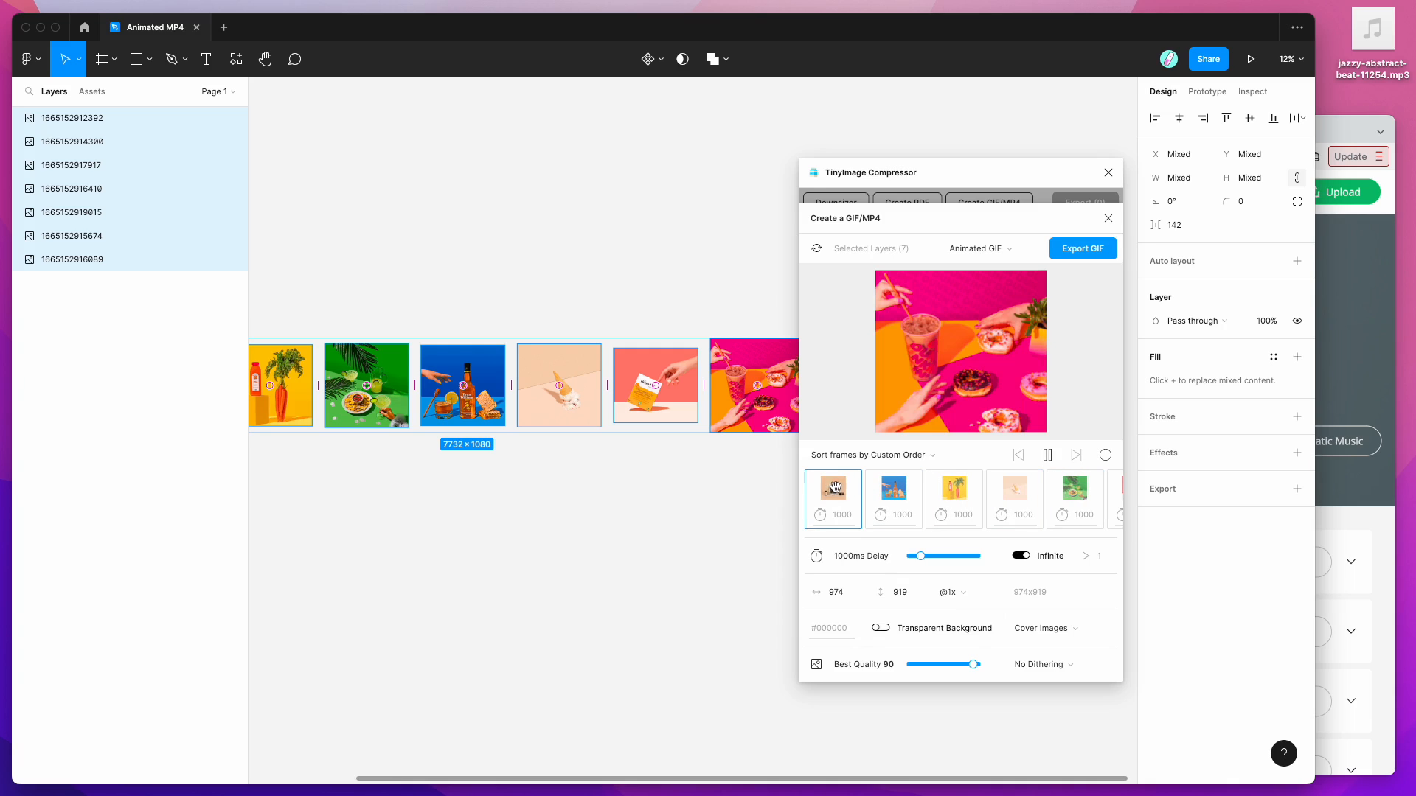
{"action": "left_click_drag", "start_coordinate": [866, 485], "coordinate": [937, 488]}
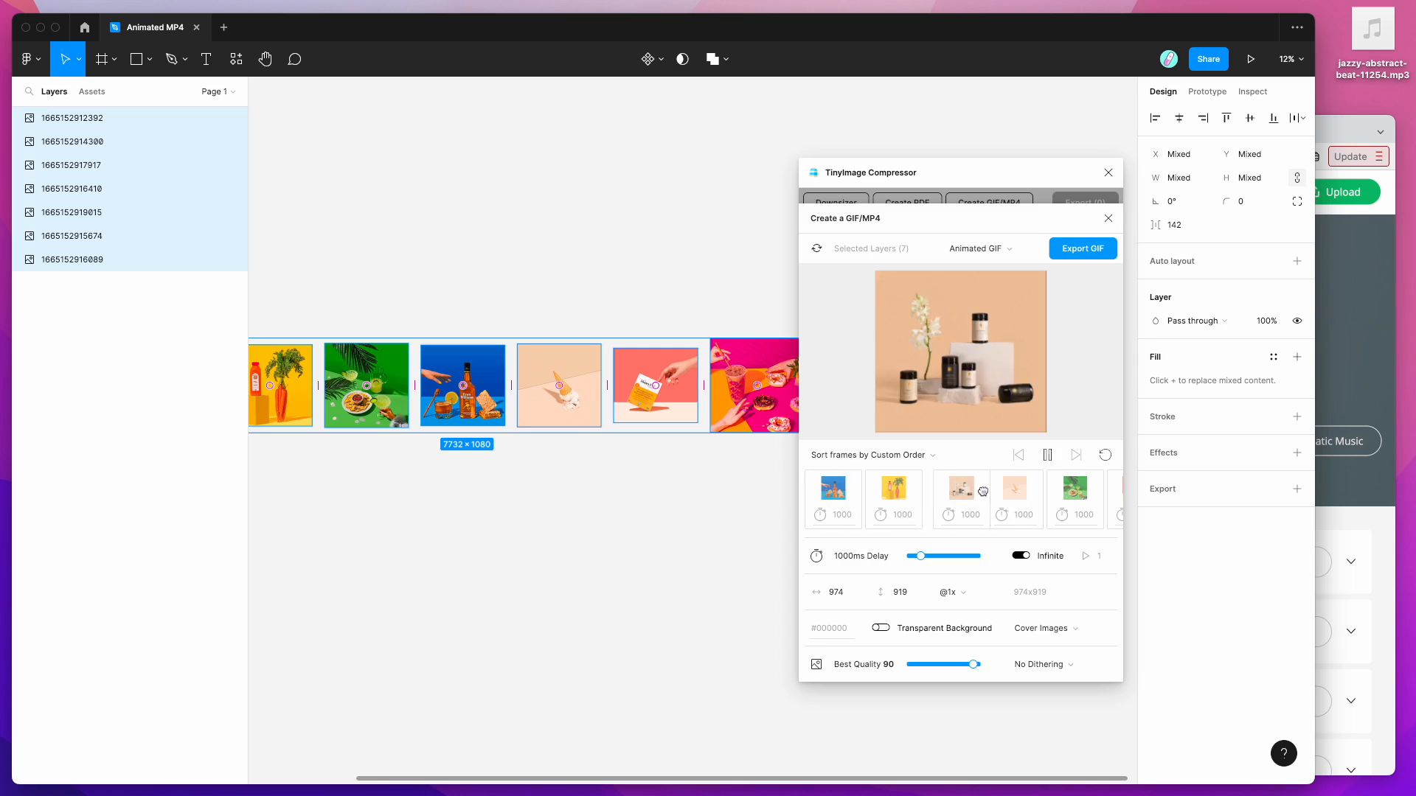
{"action": "left_click", "coordinate": [890, 457]}
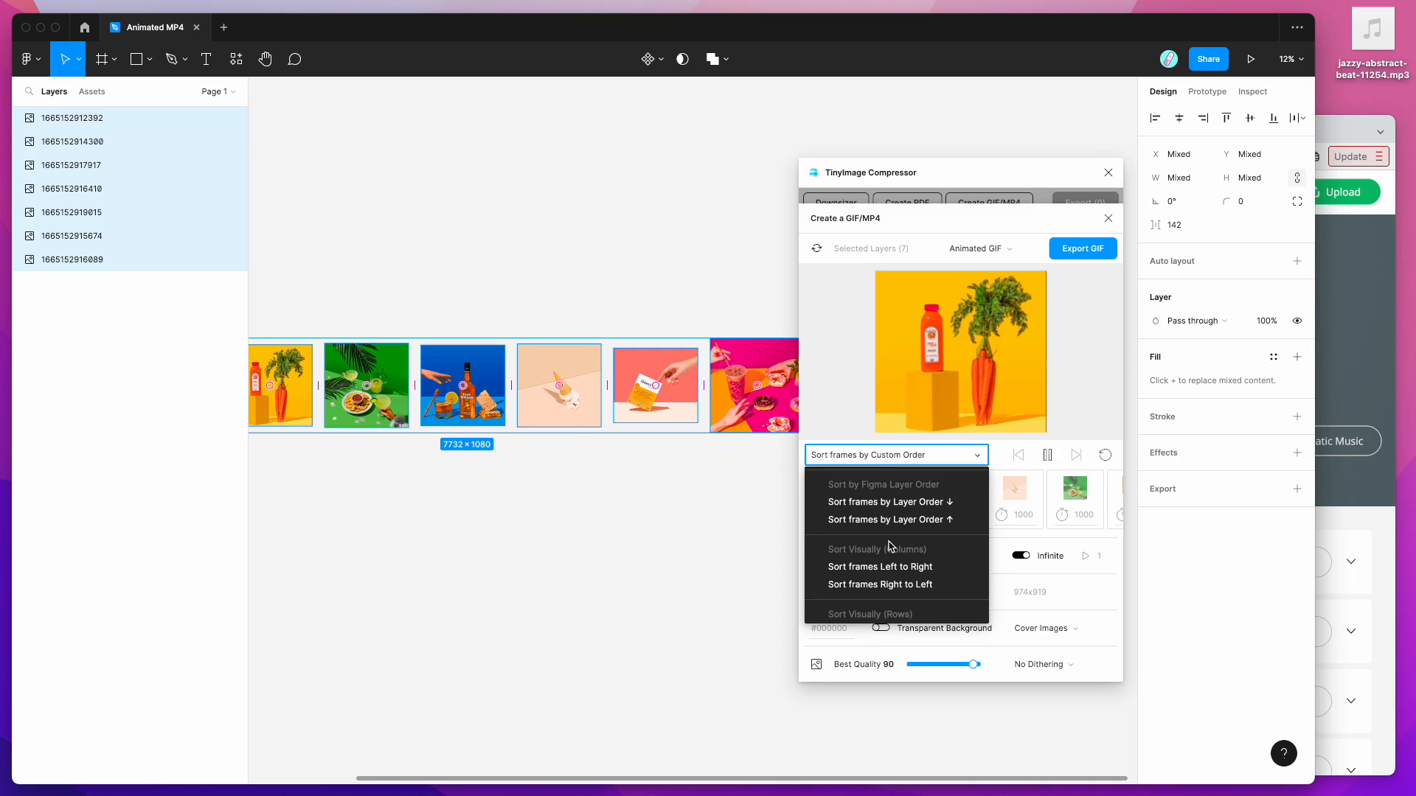
{"action": "left_click", "coordinate": [888, 568]}
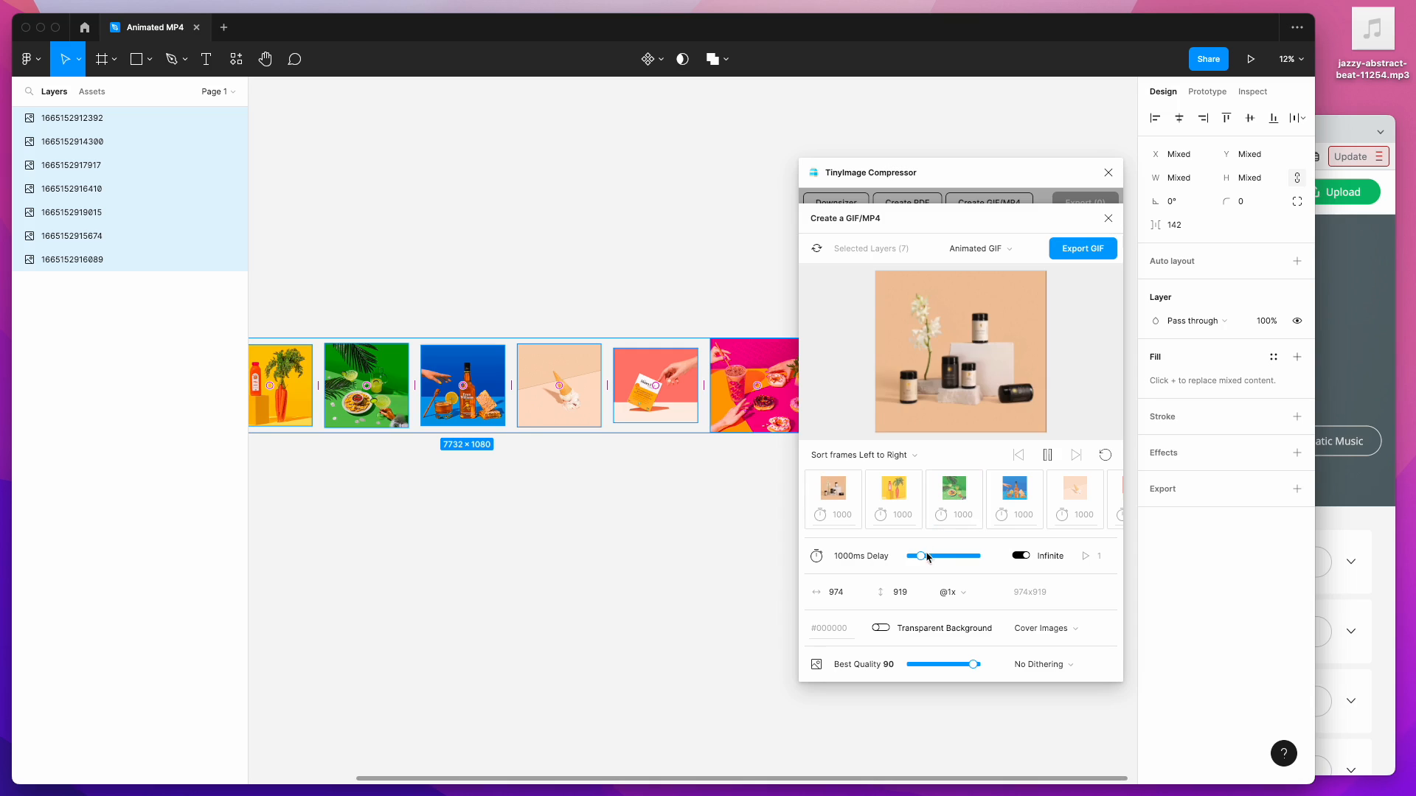
{"action": "left_click_drag", "start_coordinate": [920, 555], "coordinate": [929, 556]}
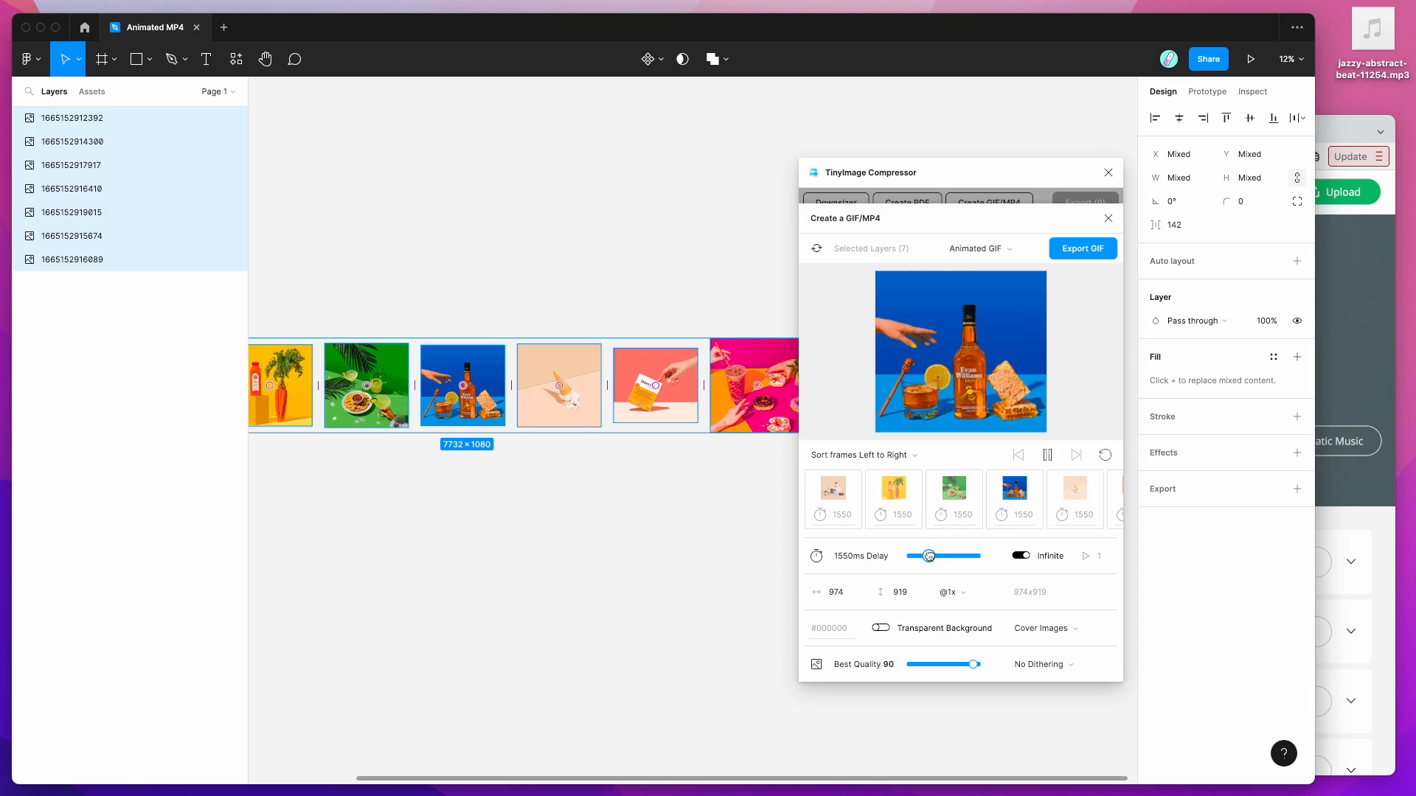
{"action": "left_click_drag", "start_coordinate": [934, 556], "coordinate": [936, 556]}
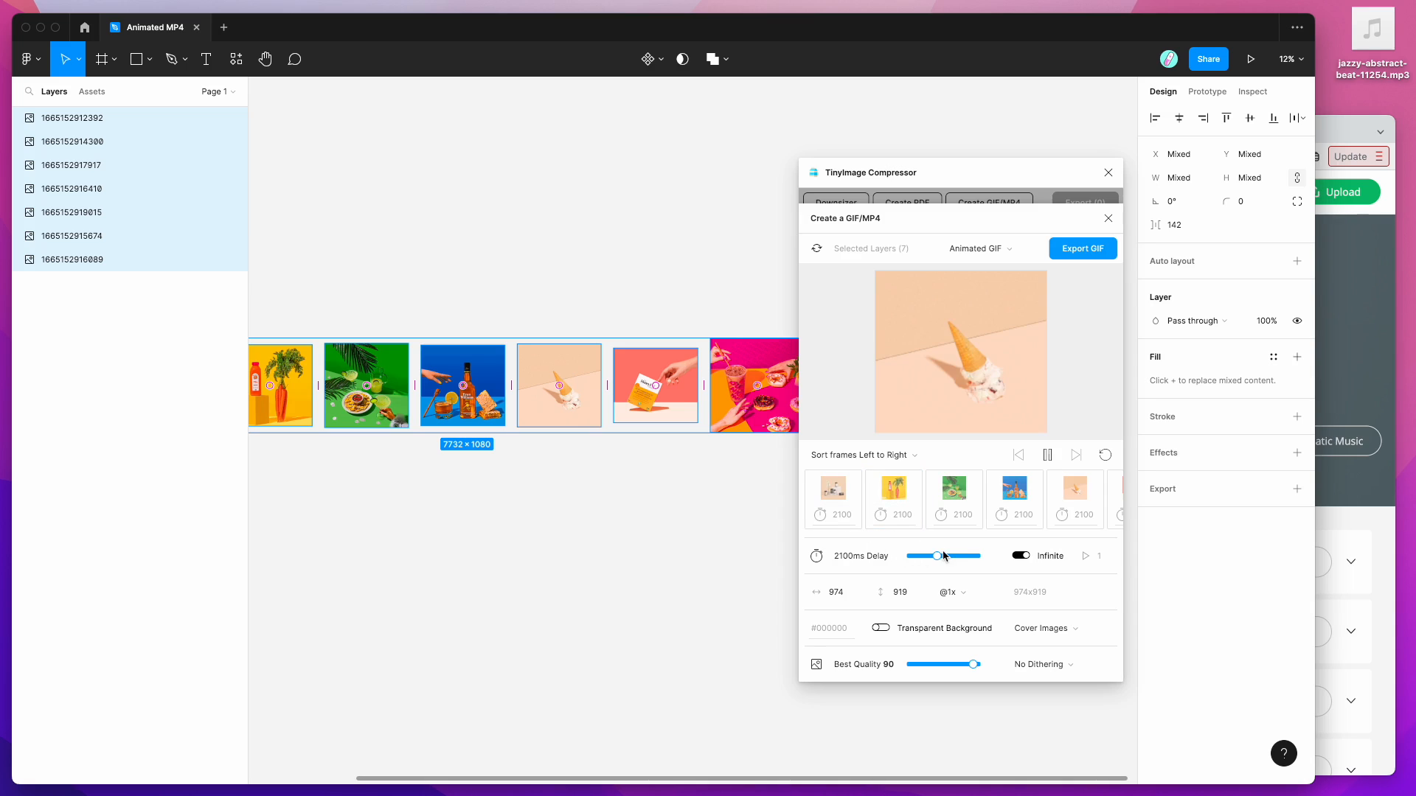
{"action": "left_click_drag", "start_coordinate": [938, 556], "coordinate": [912, 556]}
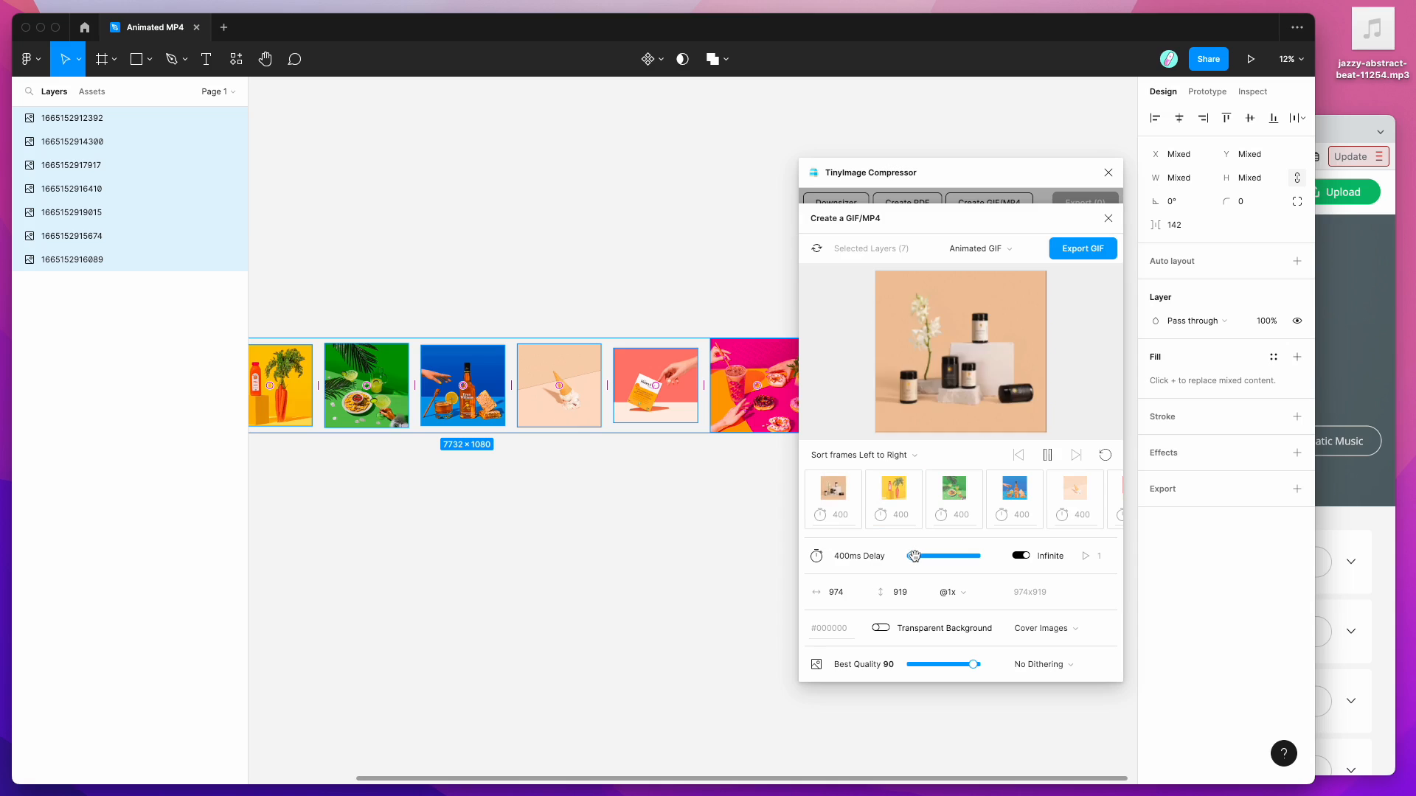
{"action": "left_click_drag", "start_coordinate": [915, 556], "coordinate": [921, 556]}
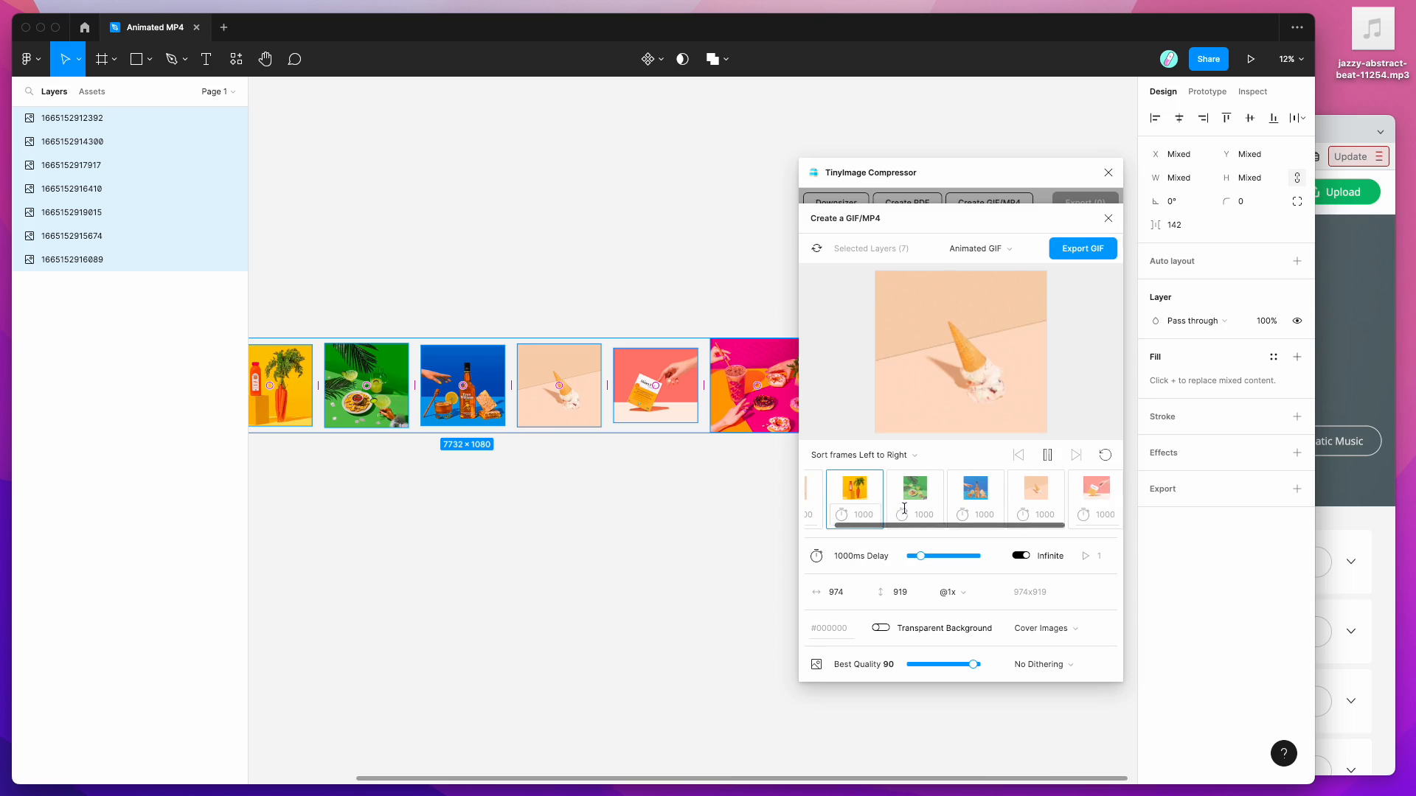
Step: Change the third (blue bottle) frame's delay from 500 to 2500ms, others staying 1000ms
{"action": "left_click", "coordinate": [943, 514]}
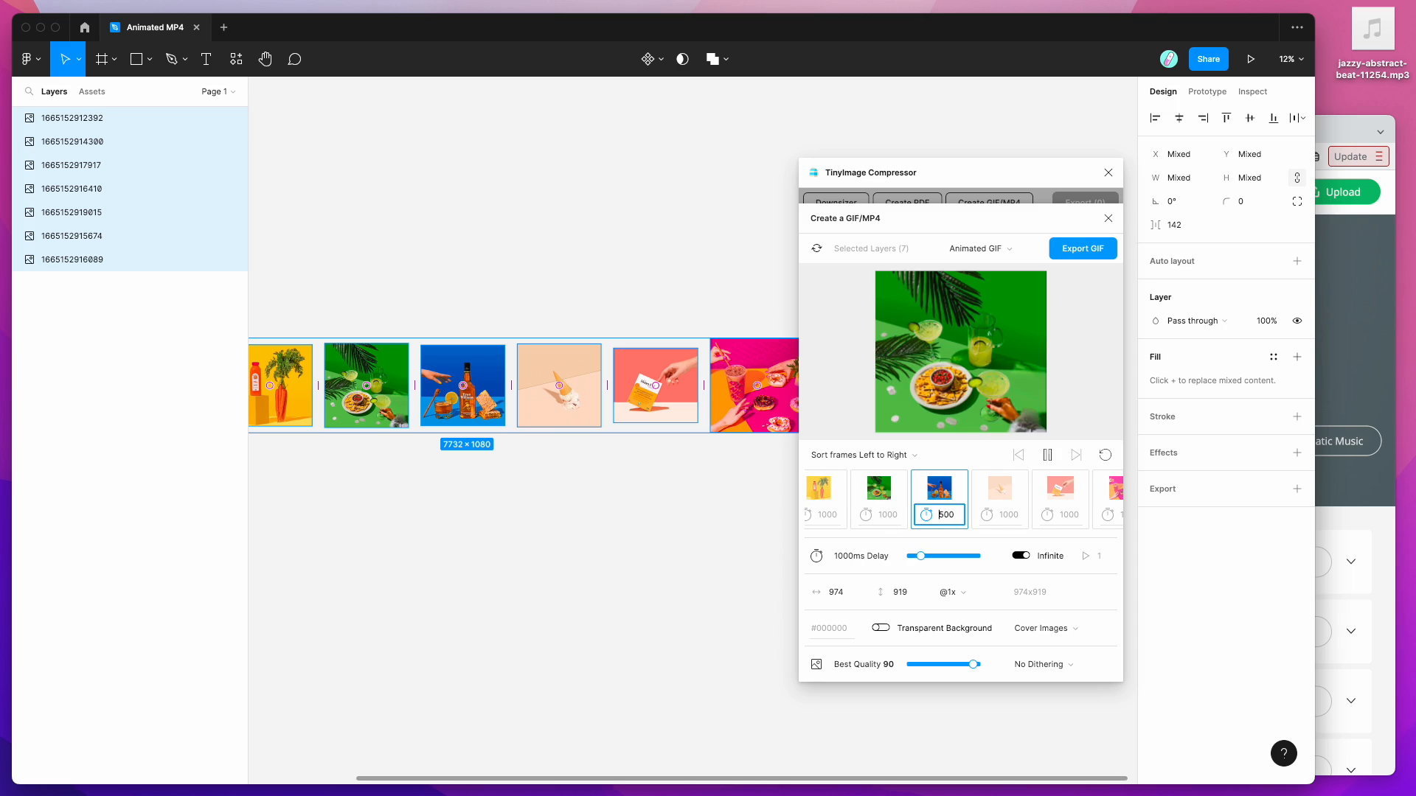
{"action": "type", "text": "2"}
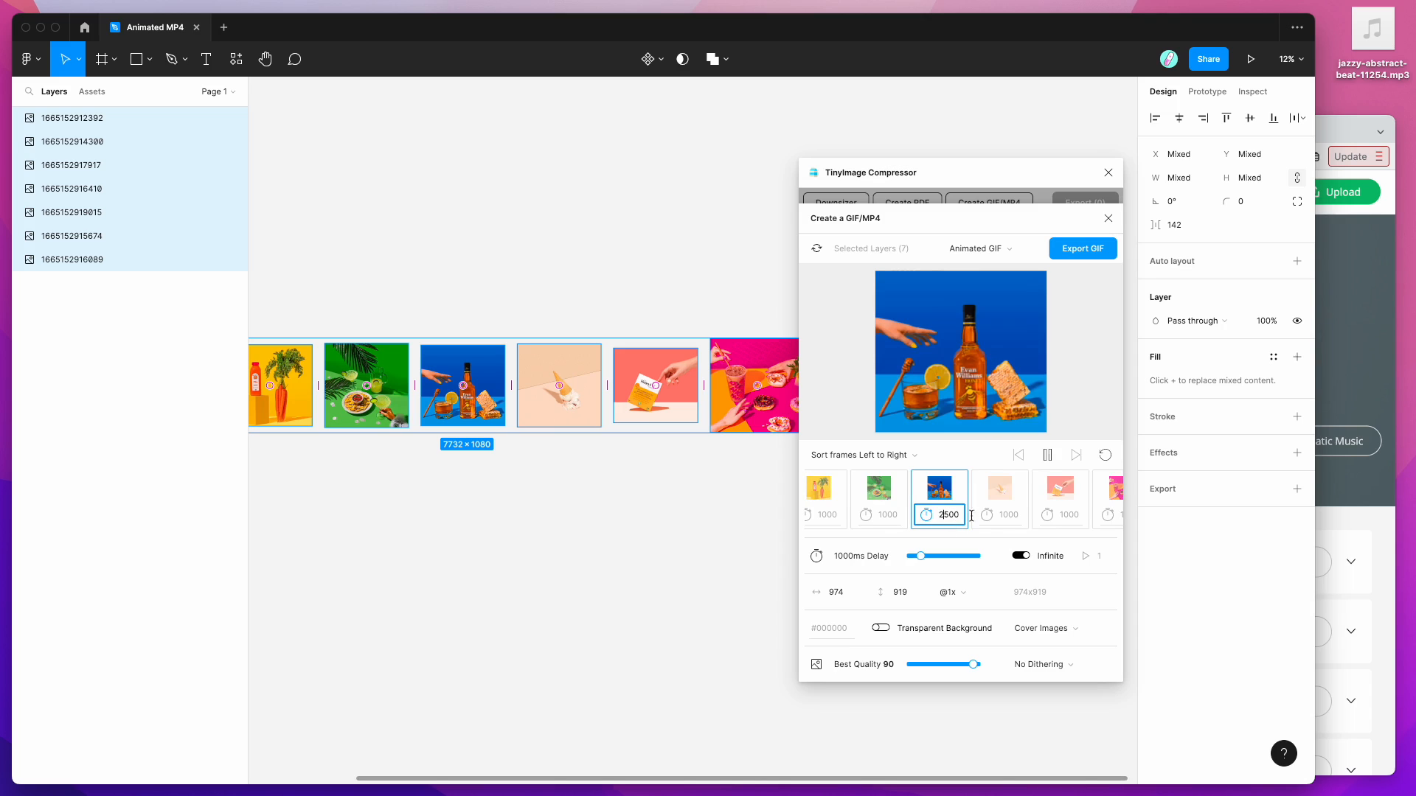
{"action": "left_click", "coordinate": [1017, 516]}
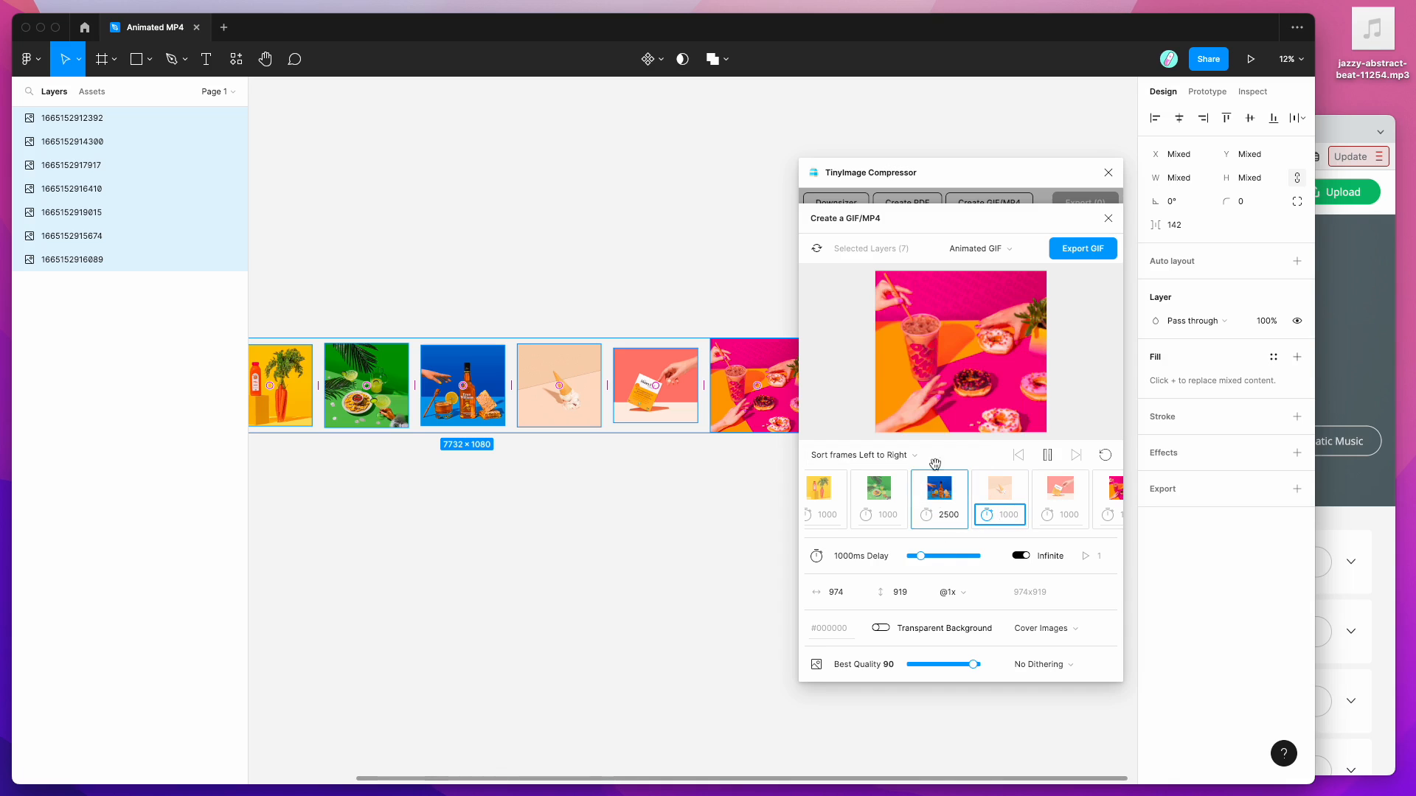
{"action": "left_click", "coordinate": [972, 538]}
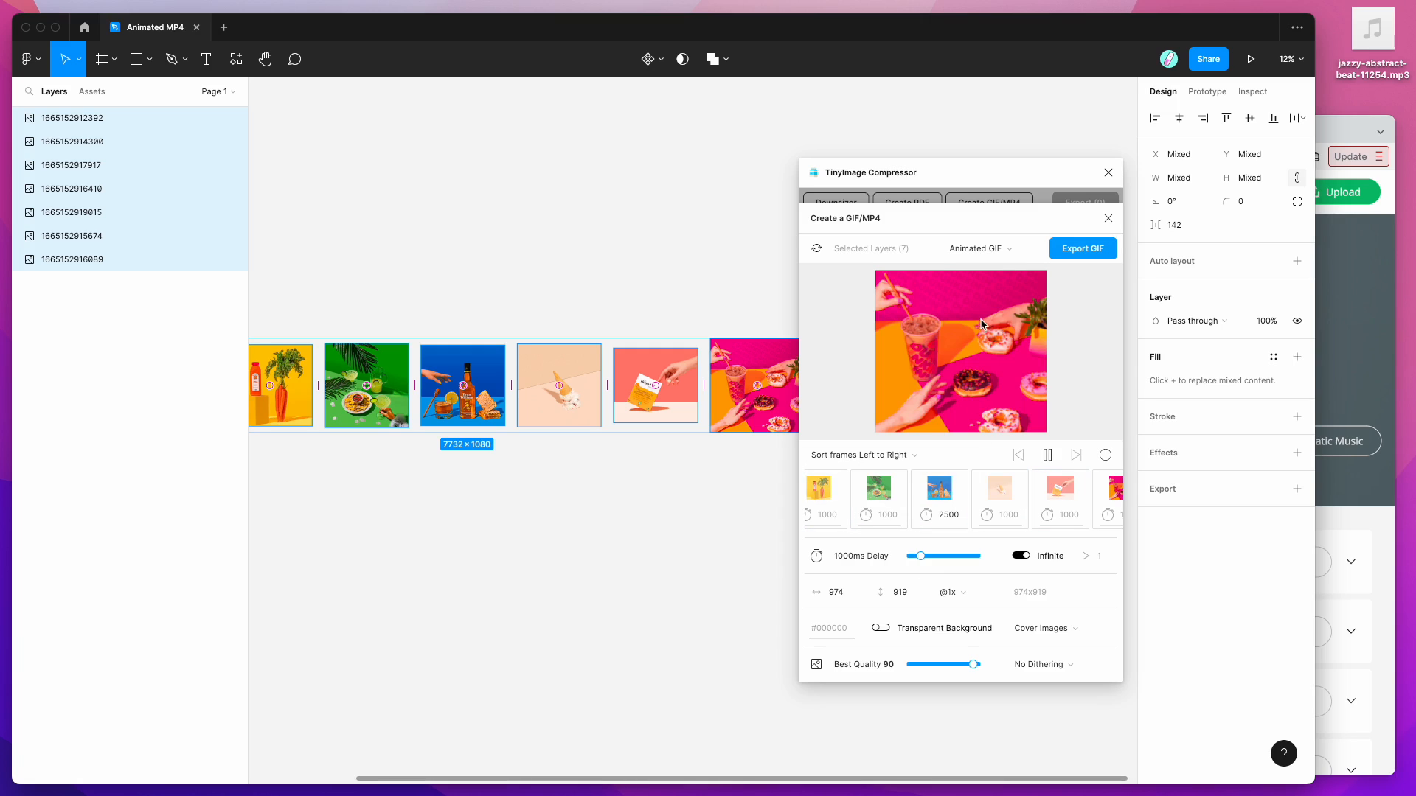
{"action": "left_click", "coordinate": [977, 253]}
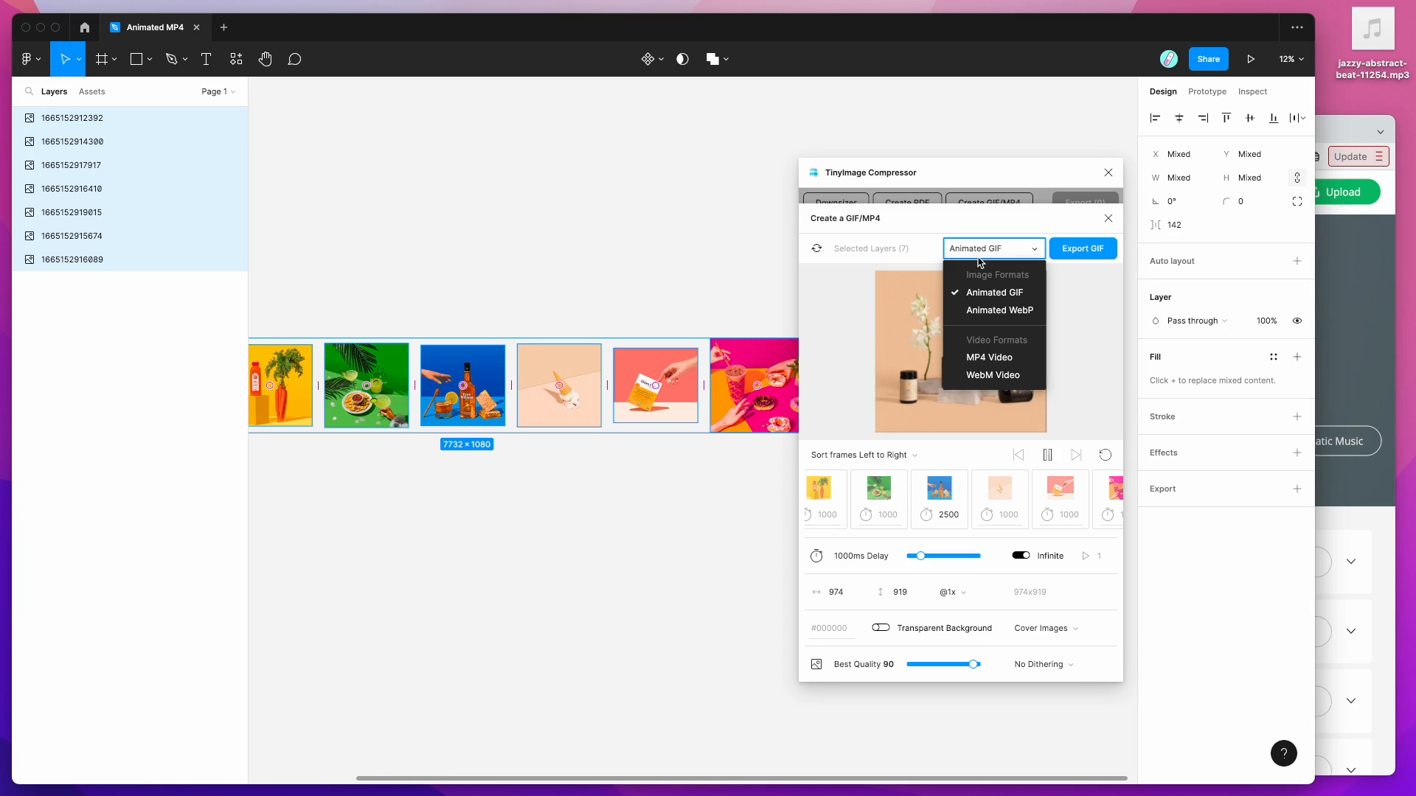
Step: Choose MP4 Video as the export format and nudge the plugin window upward
{"action": "left_click", "coordinate": [985, 364]}
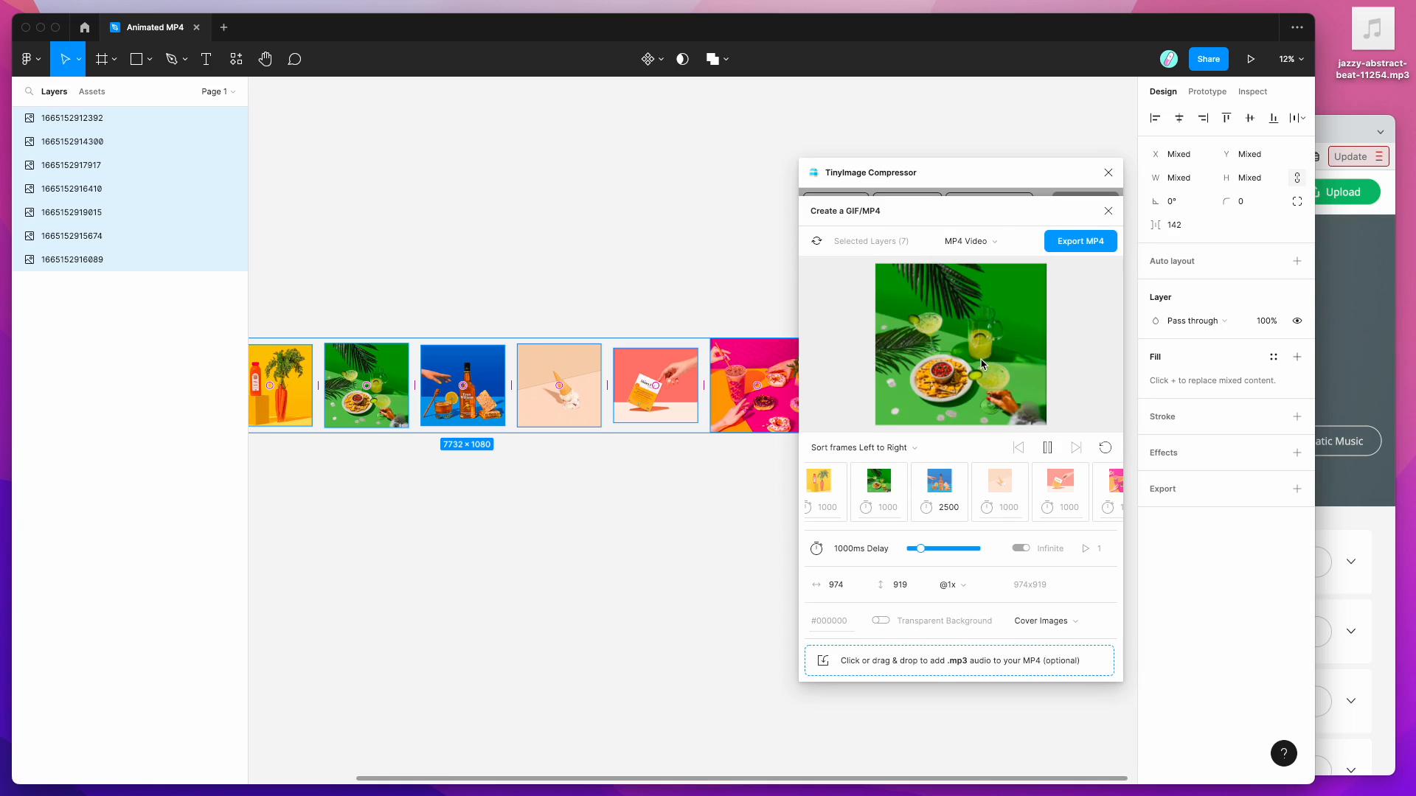
{"action": "left_click_drag", "start_coordinate": [958, 176], "coordinate": [956, 164]}
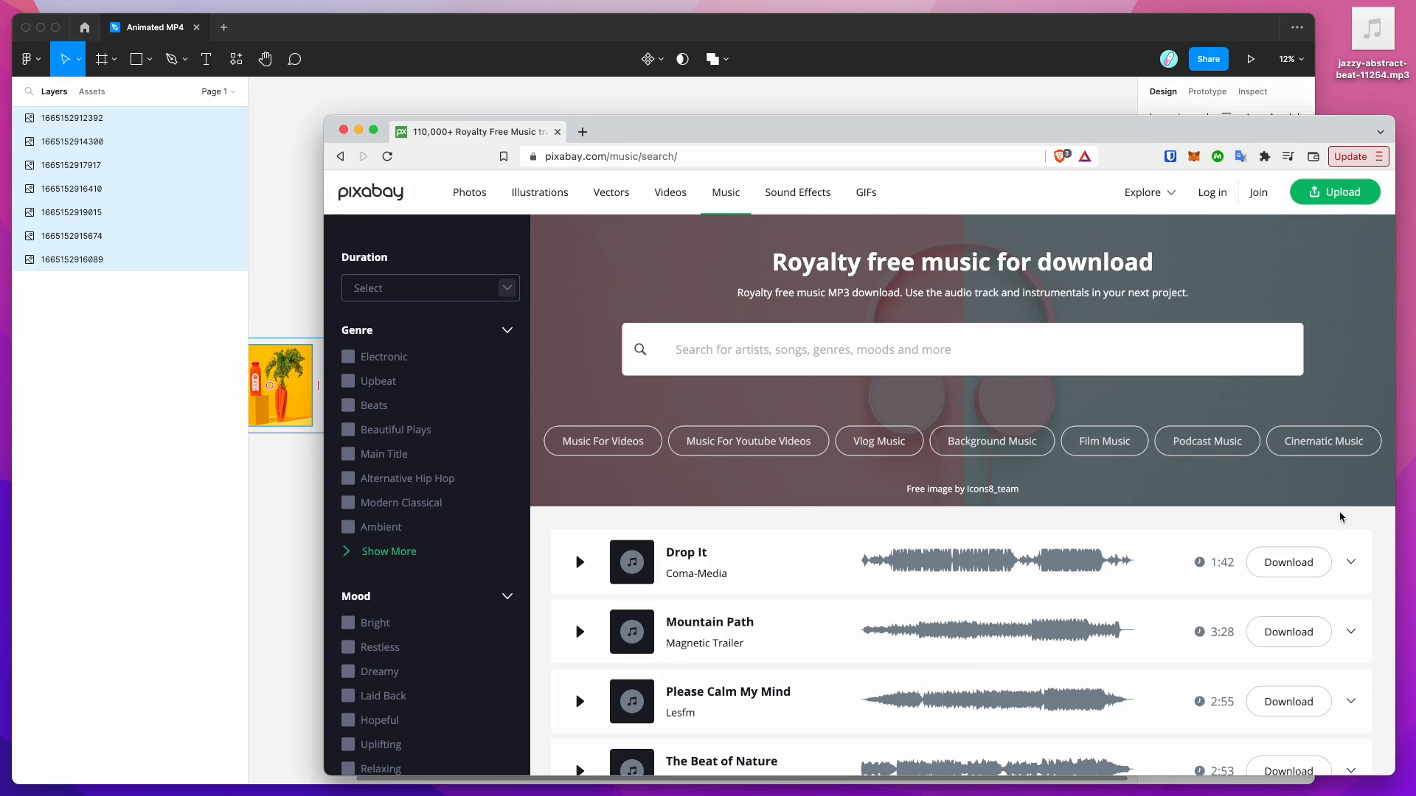
Step: On Pixabay, filter music to Alternative Hip Hop and preview the Fun Life track
{"action": "left_click", "coordinate": [1341, 518]}
{"action": "scroll", "coordinate": [560, 291], "scroll_direction": "down", "scroll_amount": 1}
{"action": "scroll", "coordinate": [560, 291], "scroll_direction": "up", "scroll_amount": 1}
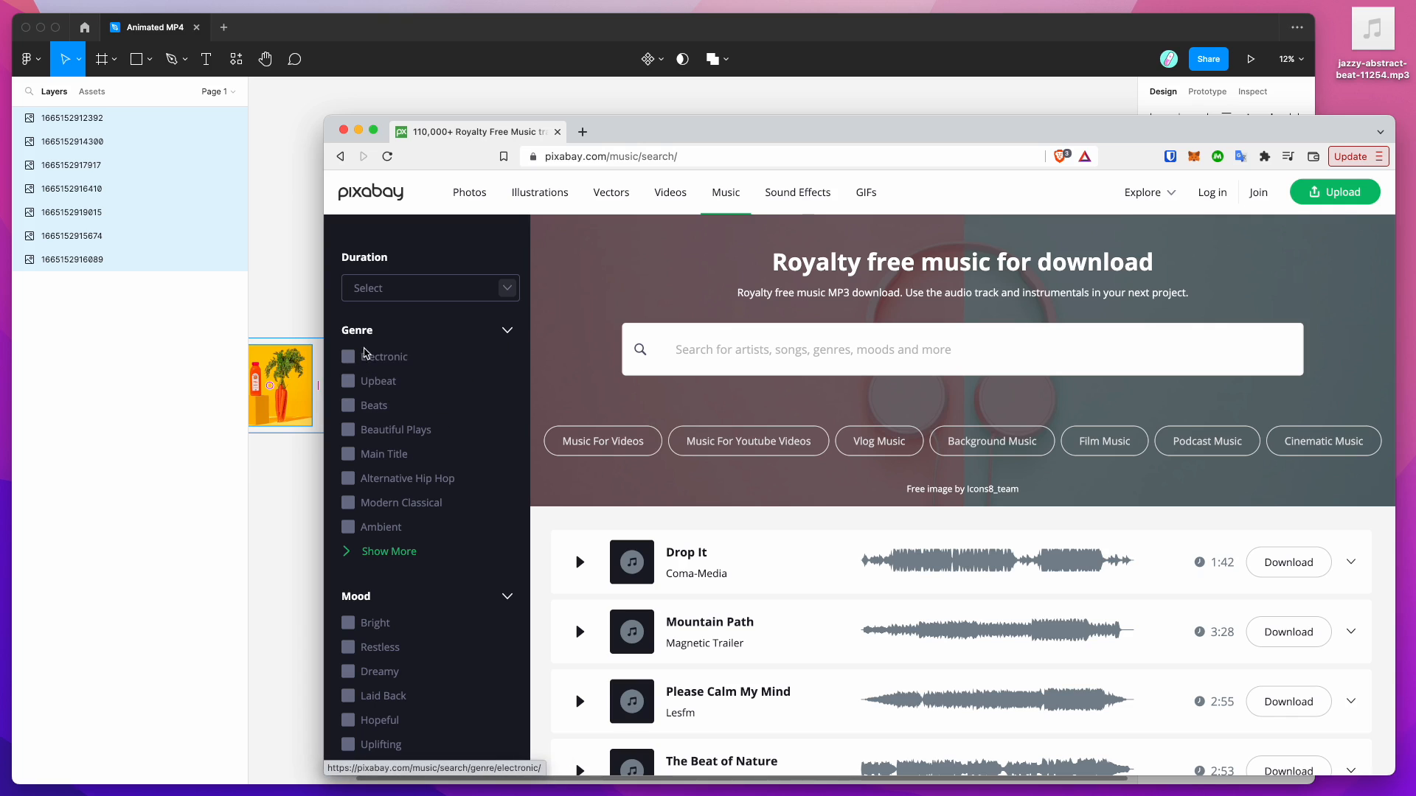
{"action": "left_click", "coordinate": [350, 479]}
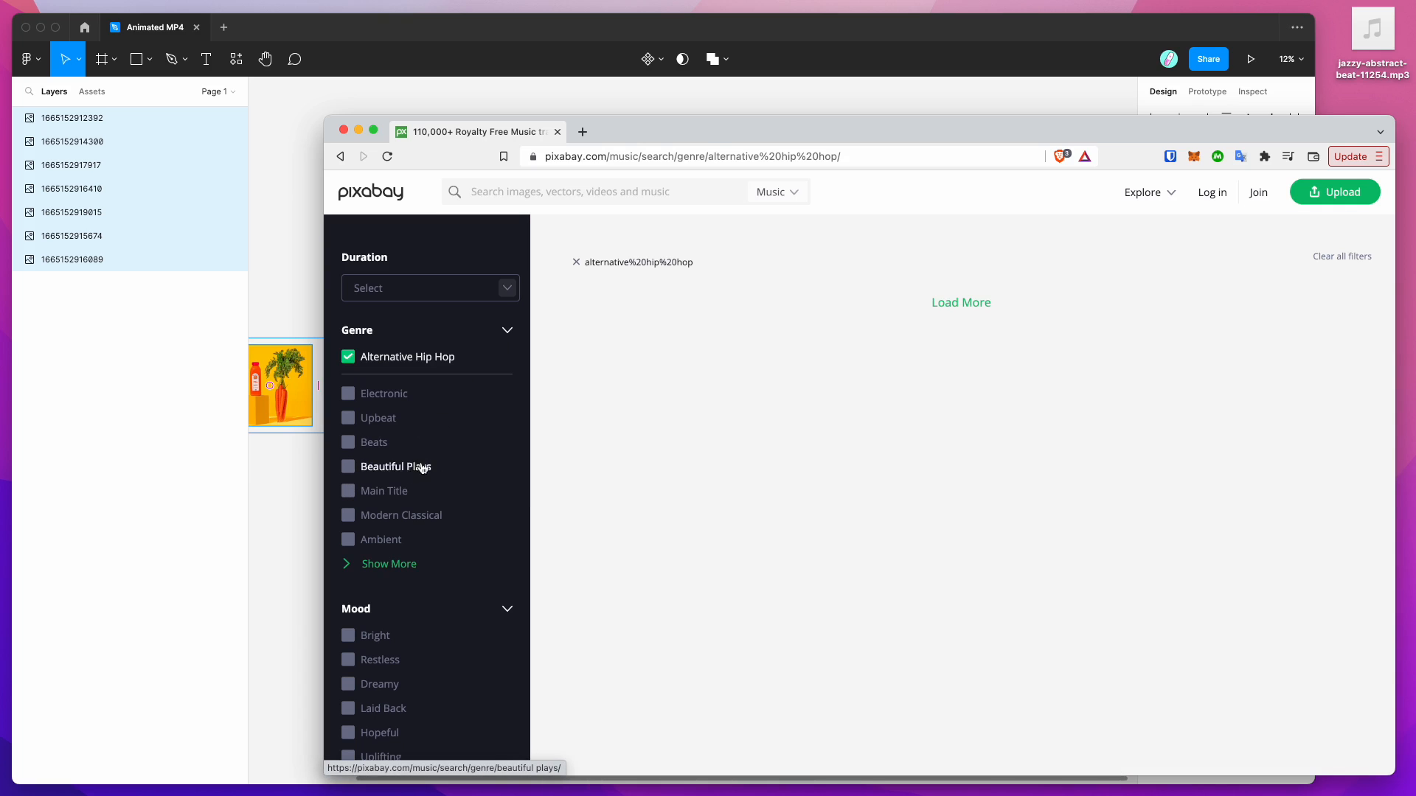
{"action": "scroll", "coordinate": [632, 468], "scroll_direction": "down", "scroll_amount": 1}
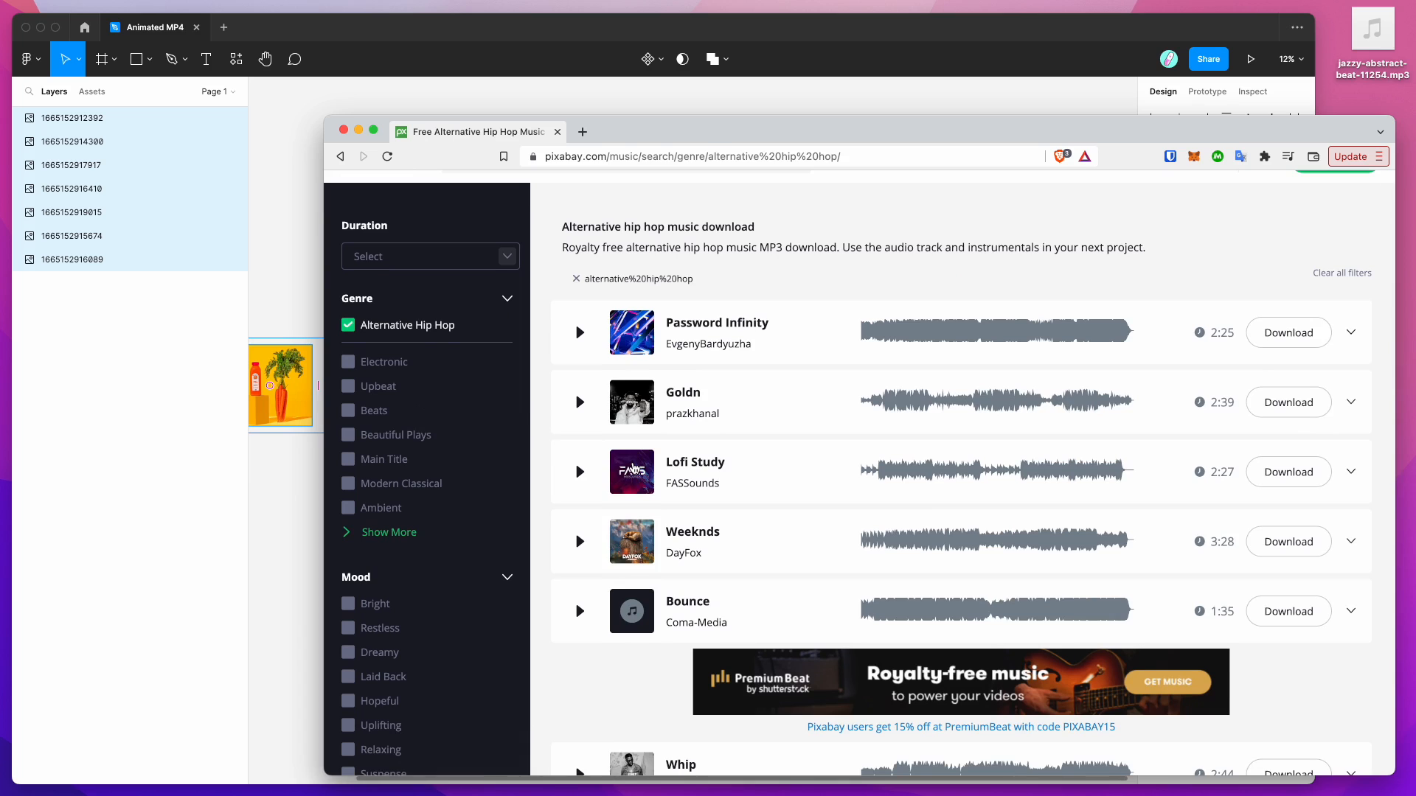
{"action": "key", "text": "XF86AudioRaiseVolume"}
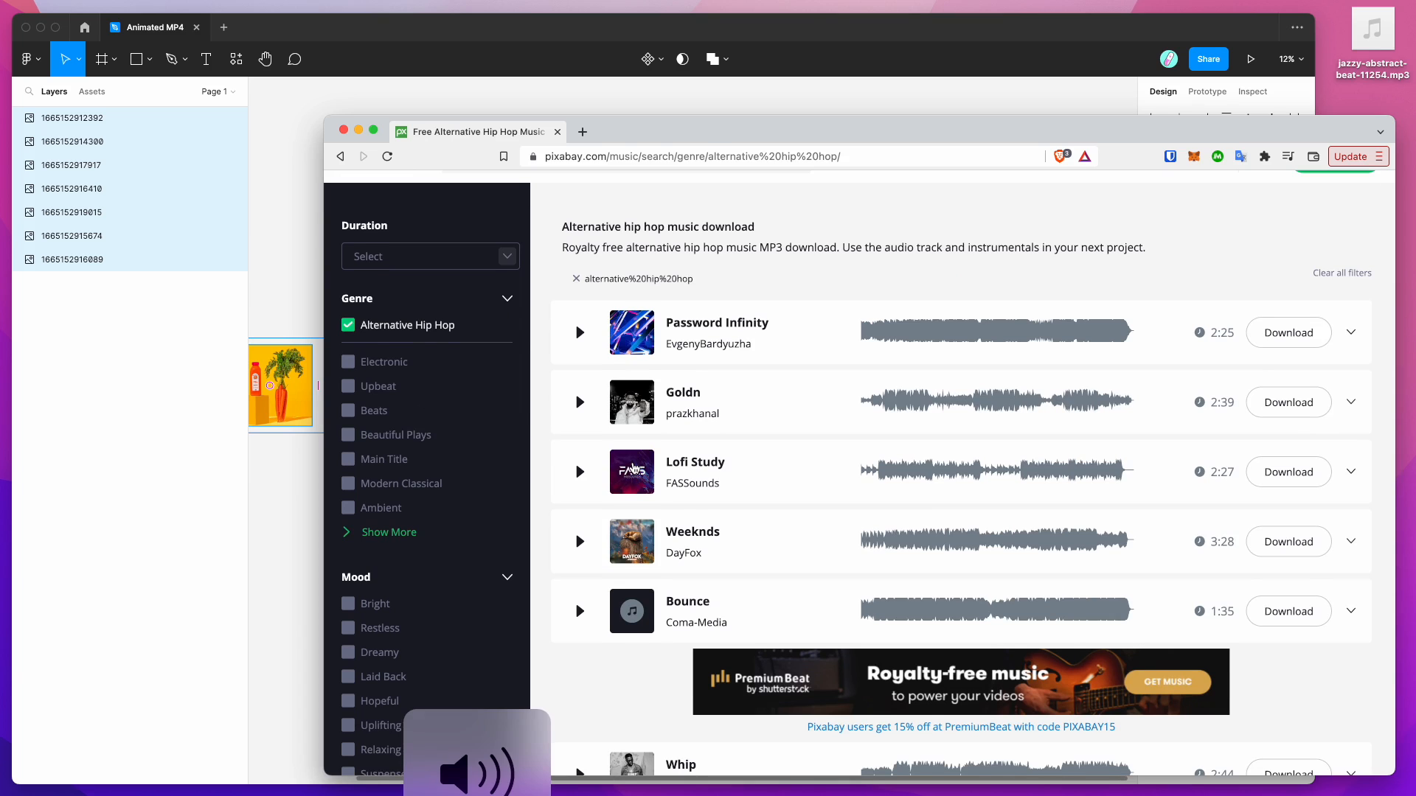
{"action": "scroll", "coordinate": [633, 468], "scroll_direction": "down", "scroll_amount": 5}
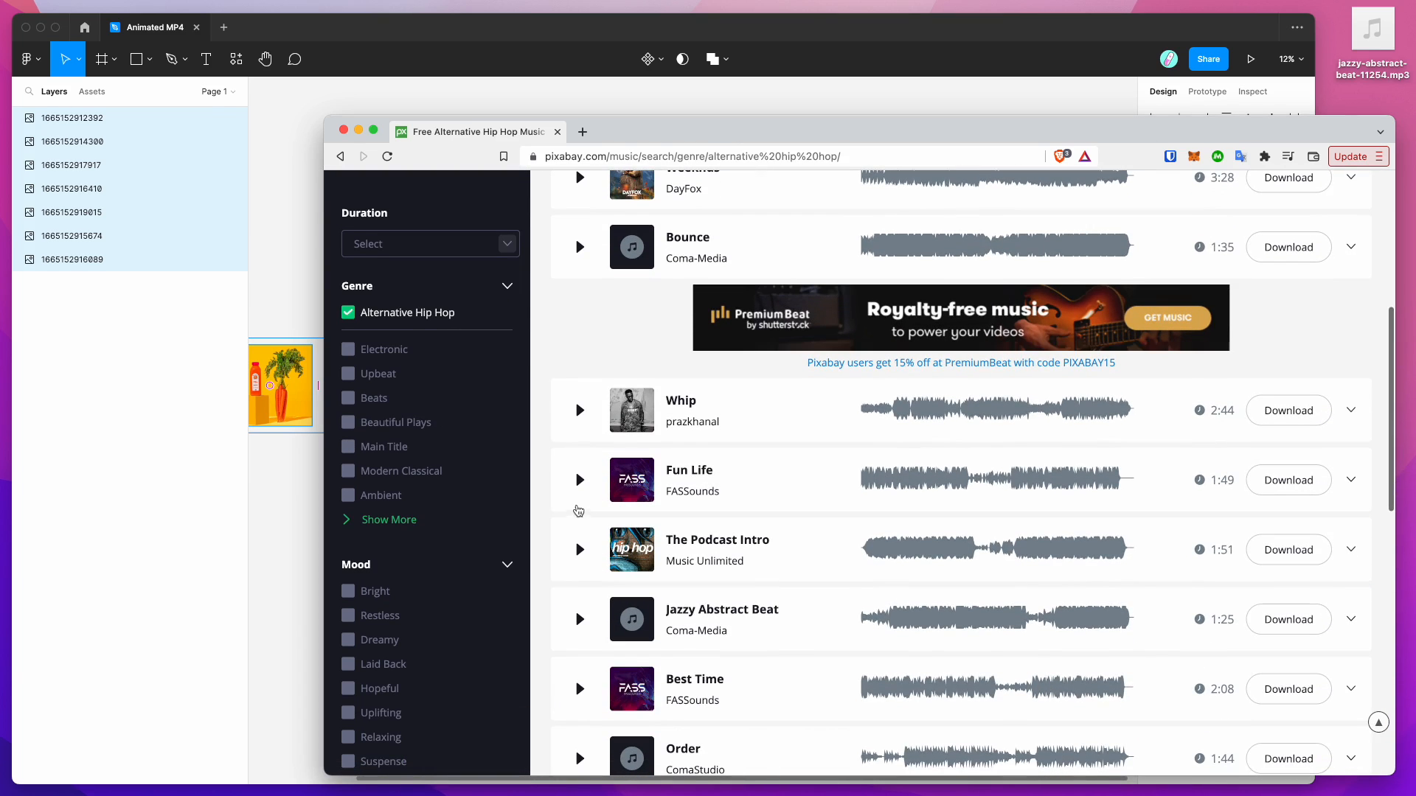
{"action": "left_click", "coordinate": [579, 480]}
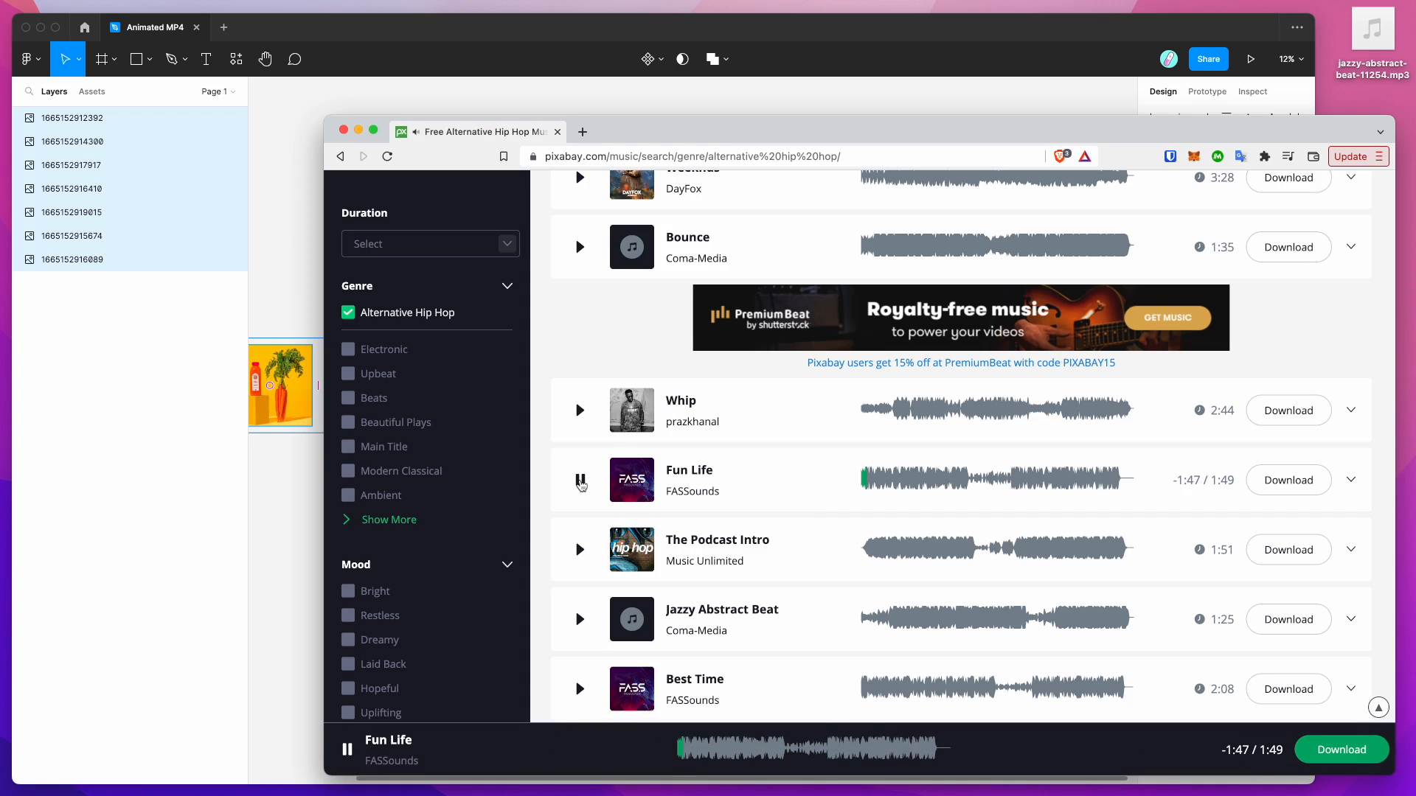
{"action": "scroll", "coordinate": [581, 483], "scroll_direction": "down", "scroll_amount": 1}
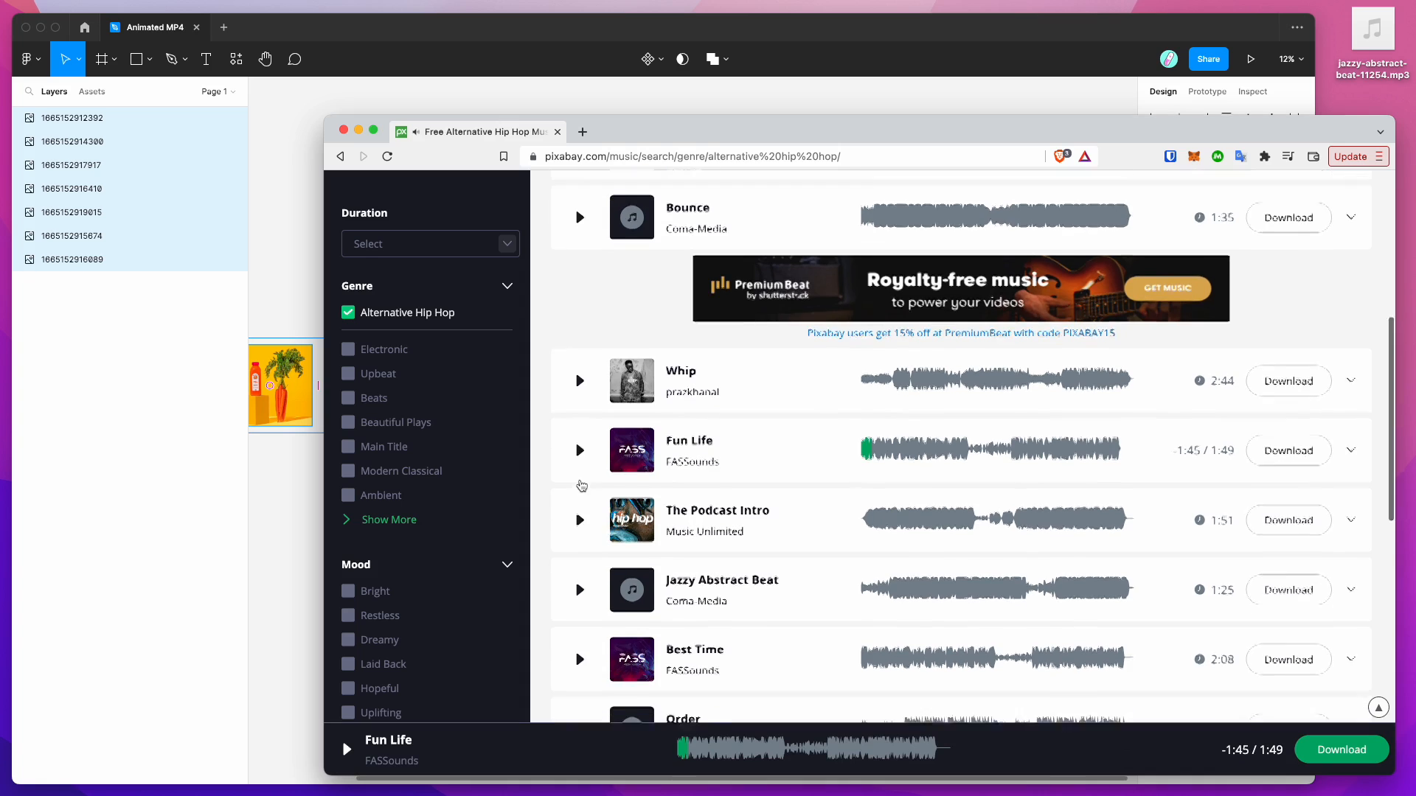
Step: Preview Jazzy Abstract Beat and save it as jazzy-abstract-beat-11254.mp3 on the desktop
{"action": "left_click", "coordinate": [582, 532]}
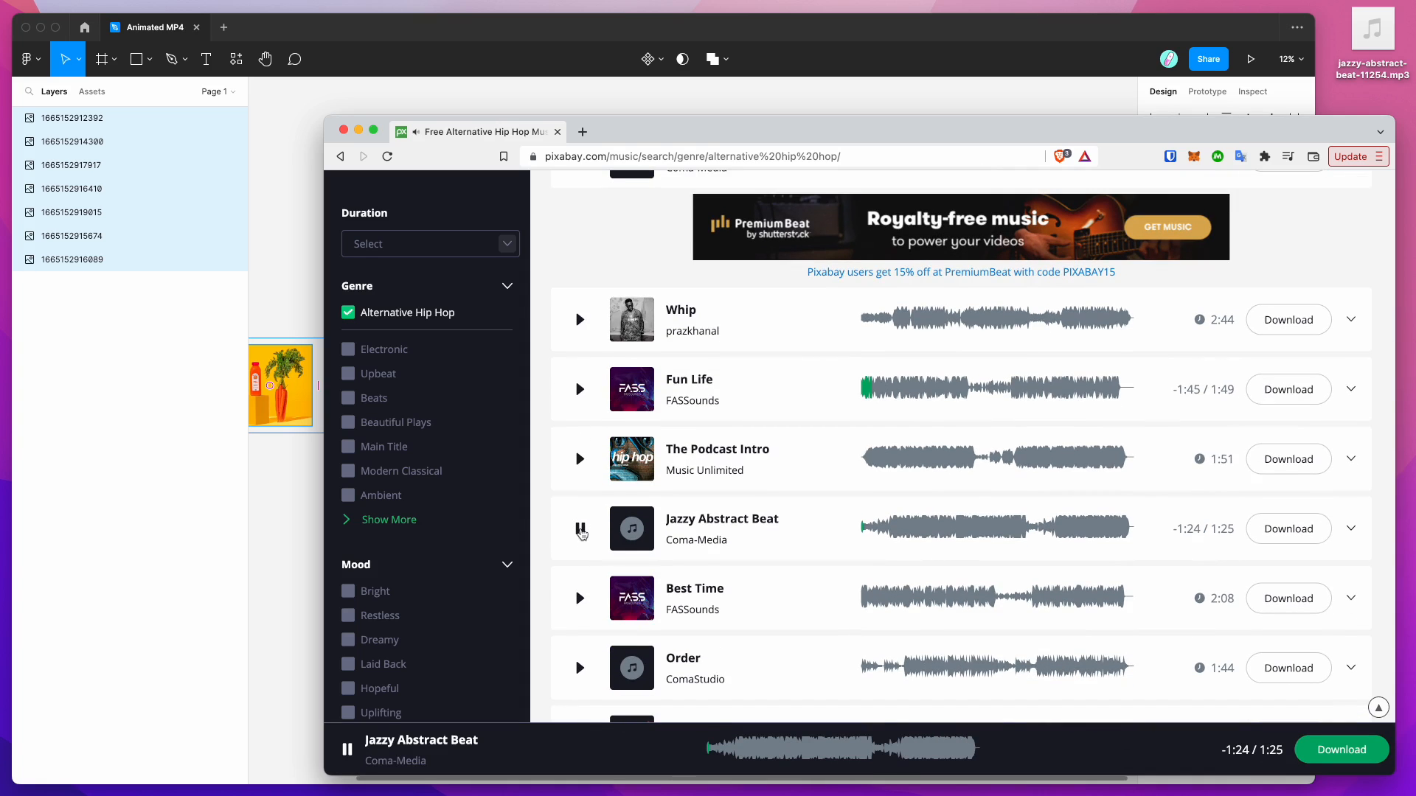
{"action": "left_click", "coordinate": [581, 531]}
{"action": "scroll", "coordinate": [582, 456], "scroll_direction": "down", "scroll_amount": 2}
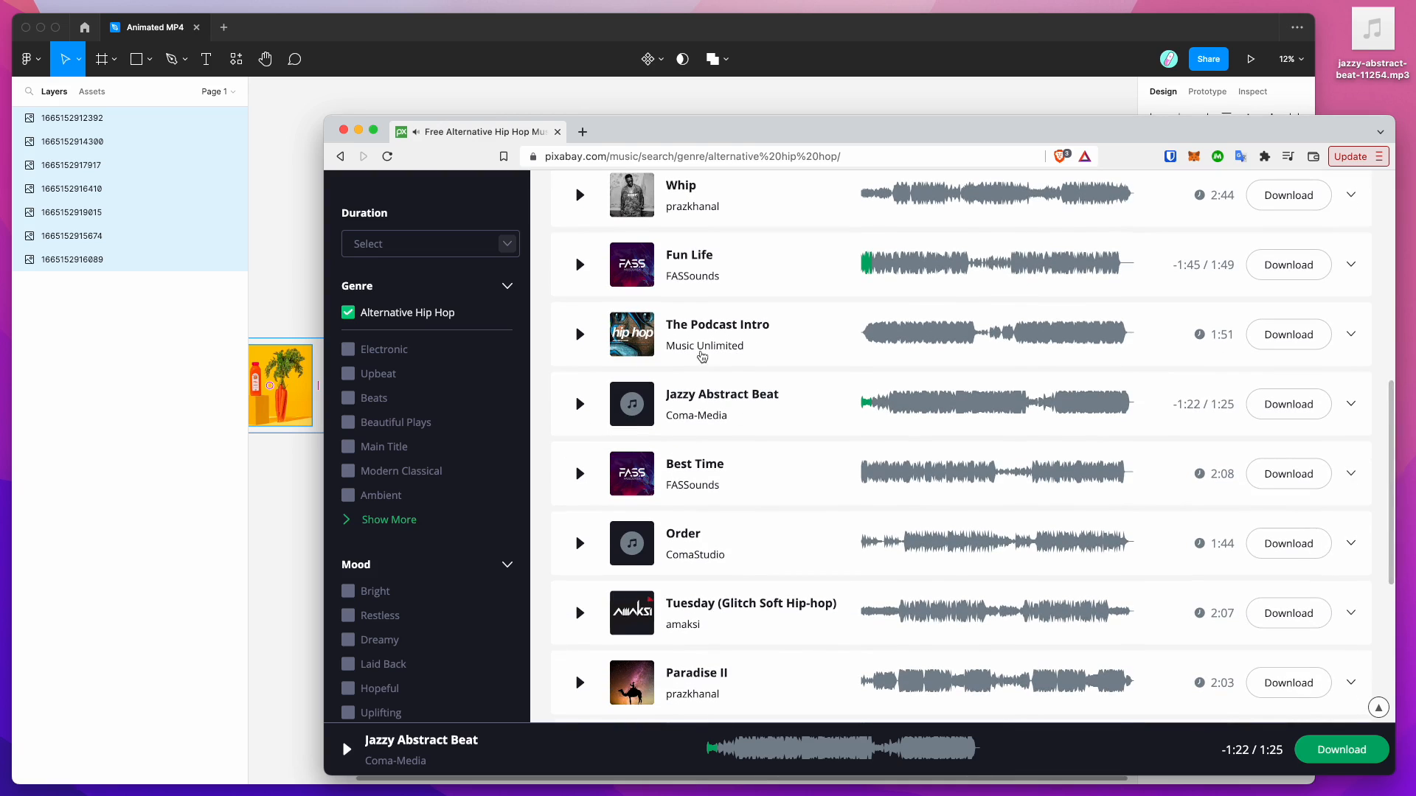
{"action": "scroll", "coordinate": [803, 373], "scroll_direction": "down", "scroll_amount": 1}
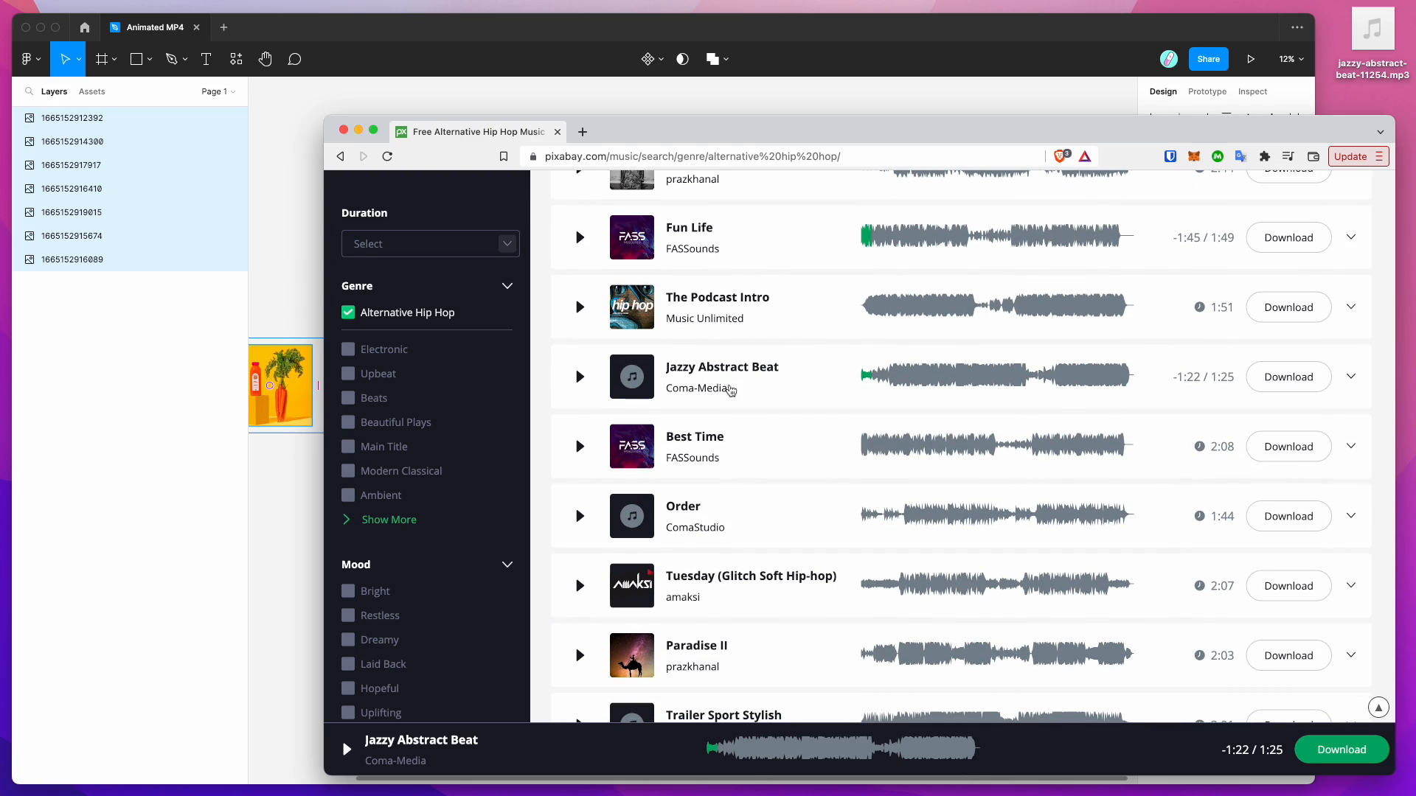
{"action": "scroll", "coordinate": [779, 391], "scroll_direction": "up", "scroll_amount": 3}
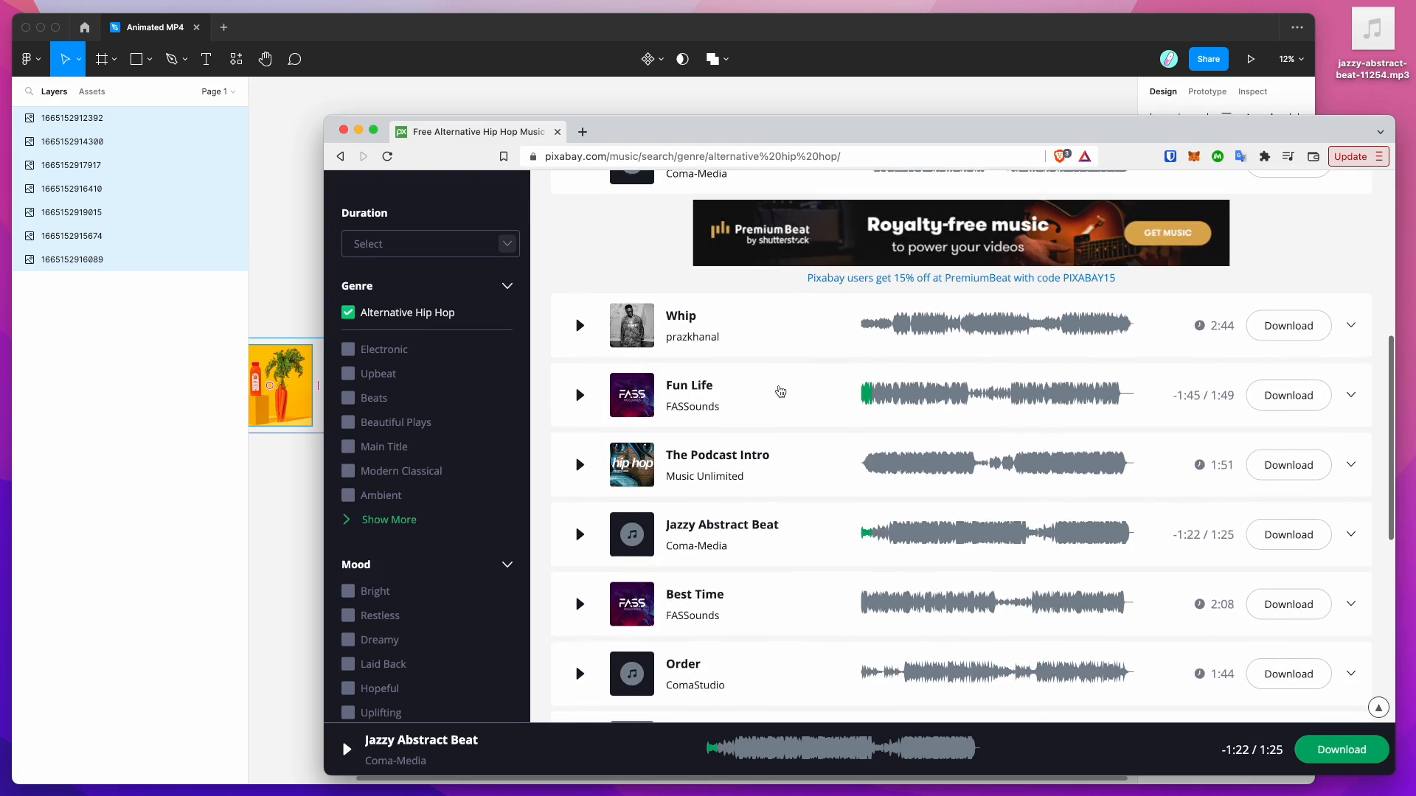
{"action": "scroll", "coordinate": [780, 391], "scroll_direction": "down", "scroll_amount": 2}
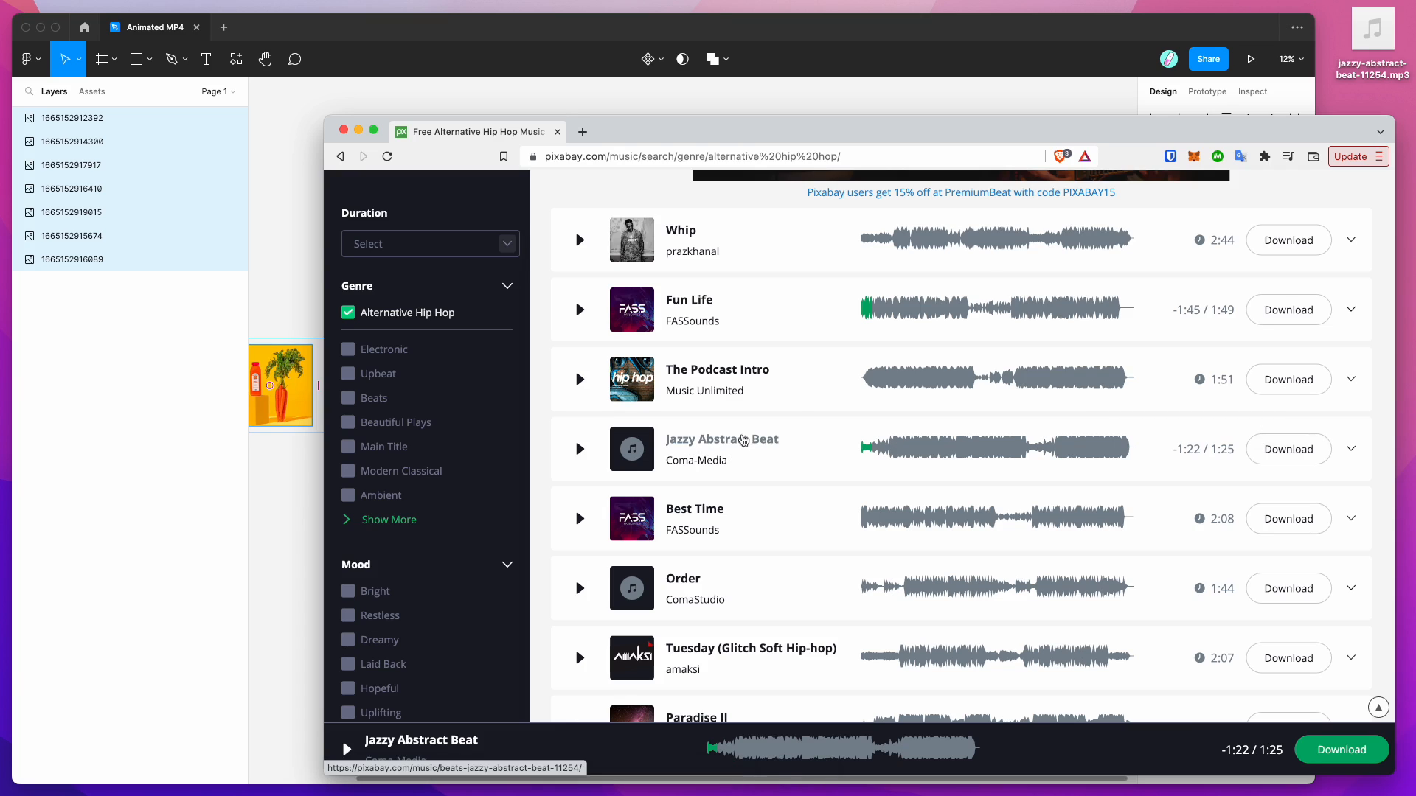
{"action": "left_click", "coordinate": [1373, 31]}
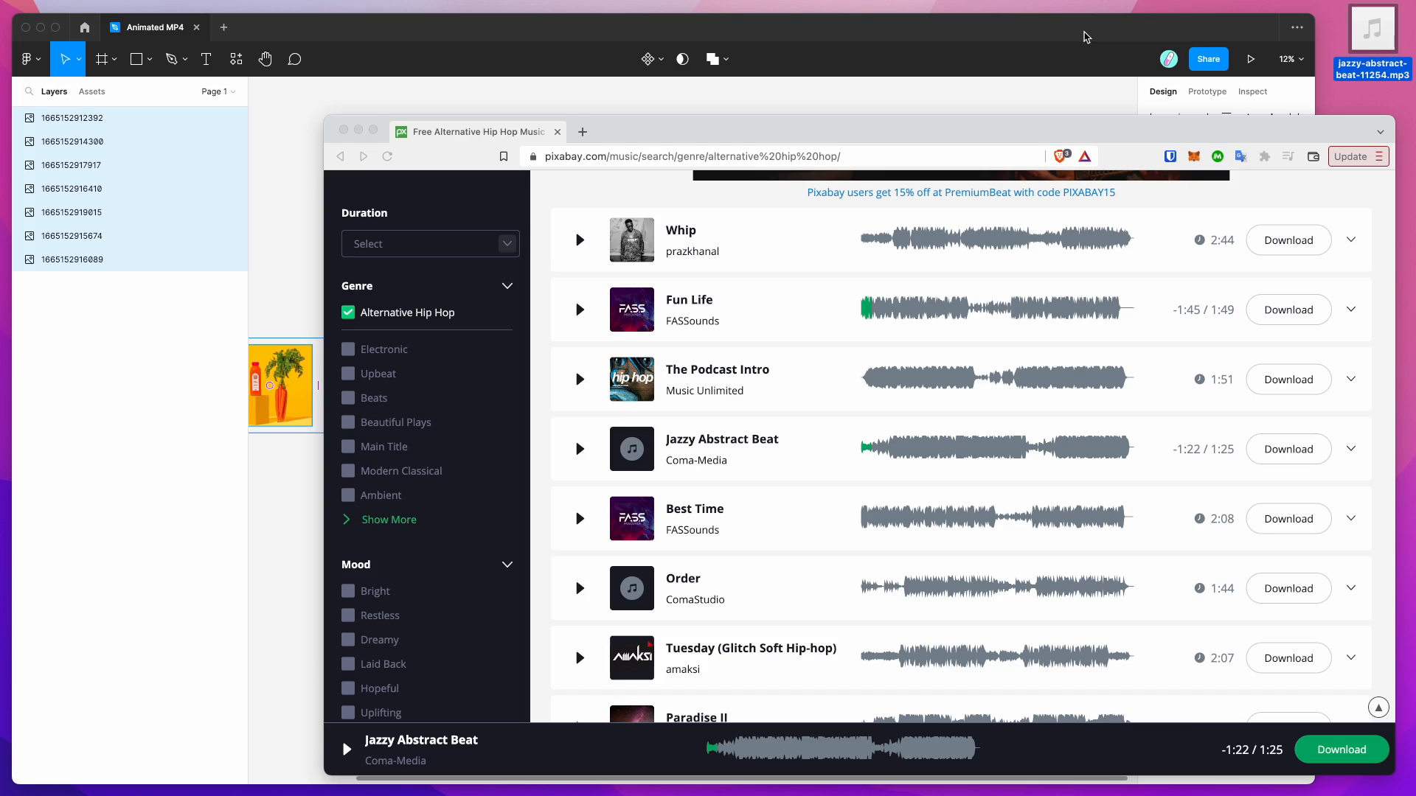
{"action": "left_click", "coordinate": [1086, 36]}
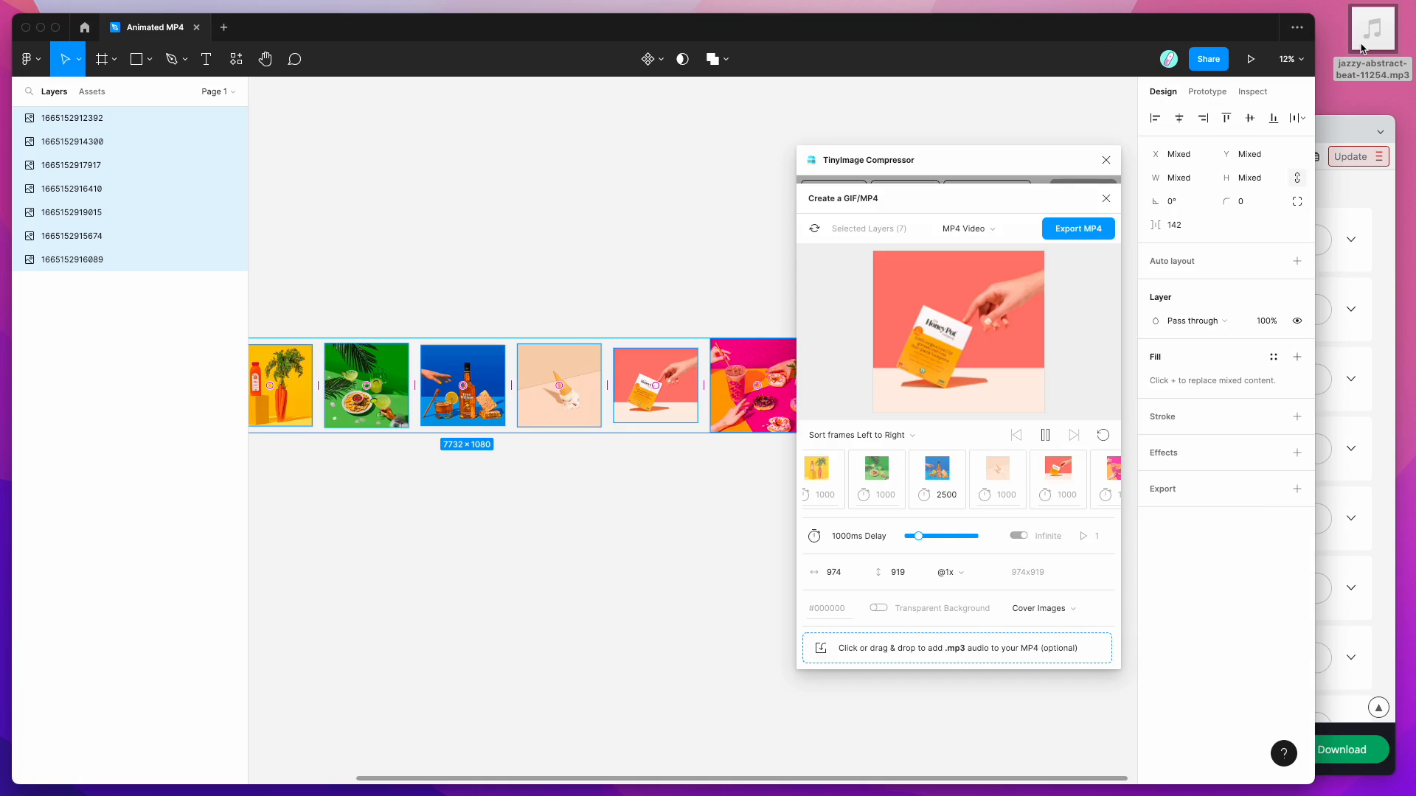
Step: Drag jazzy-abstract-beat-11254.mp3 from the desktop onto the plugin's 'add .mp3 audio' drop zone
{"action": "left_click_drag", "start_coordinate": [1361, 44], "coordinate": [949, 650]}
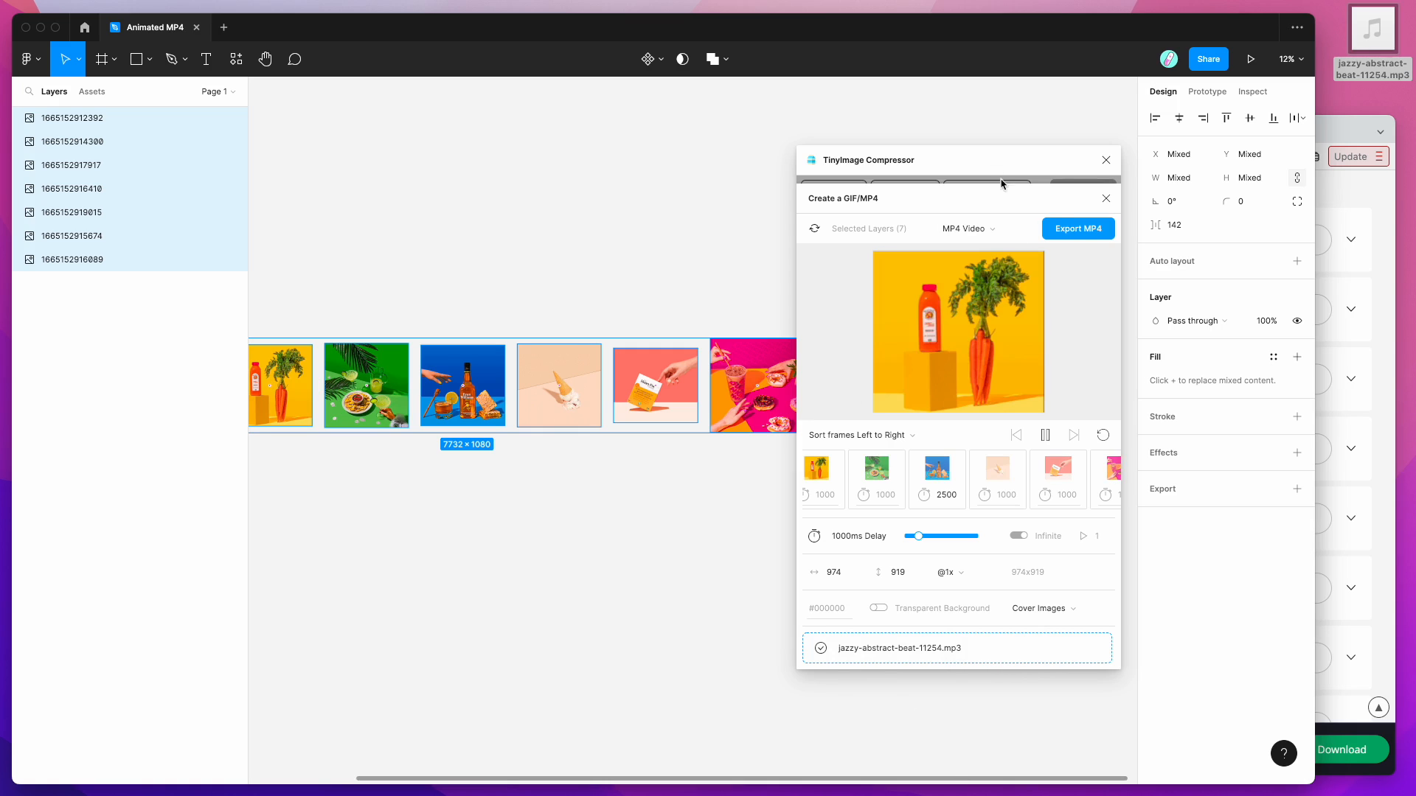
Step: Export and save the MP4 to the desktop, then play Animated MP4 21-Nov-2022-115101.mp4
{"action": "left_click", "coordinate": [1087, 233]}
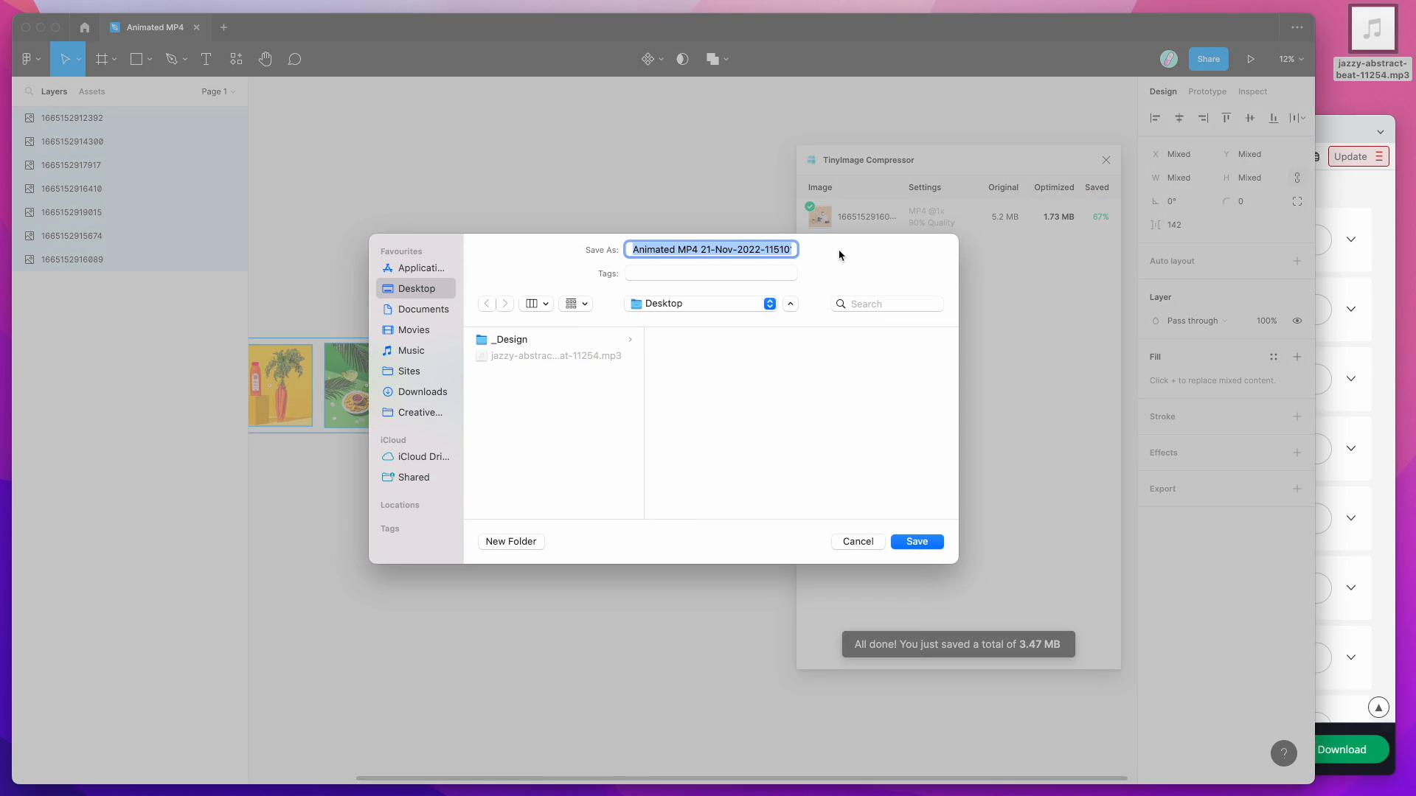
{"action": "left_click", "coordinate": [916, 542]}
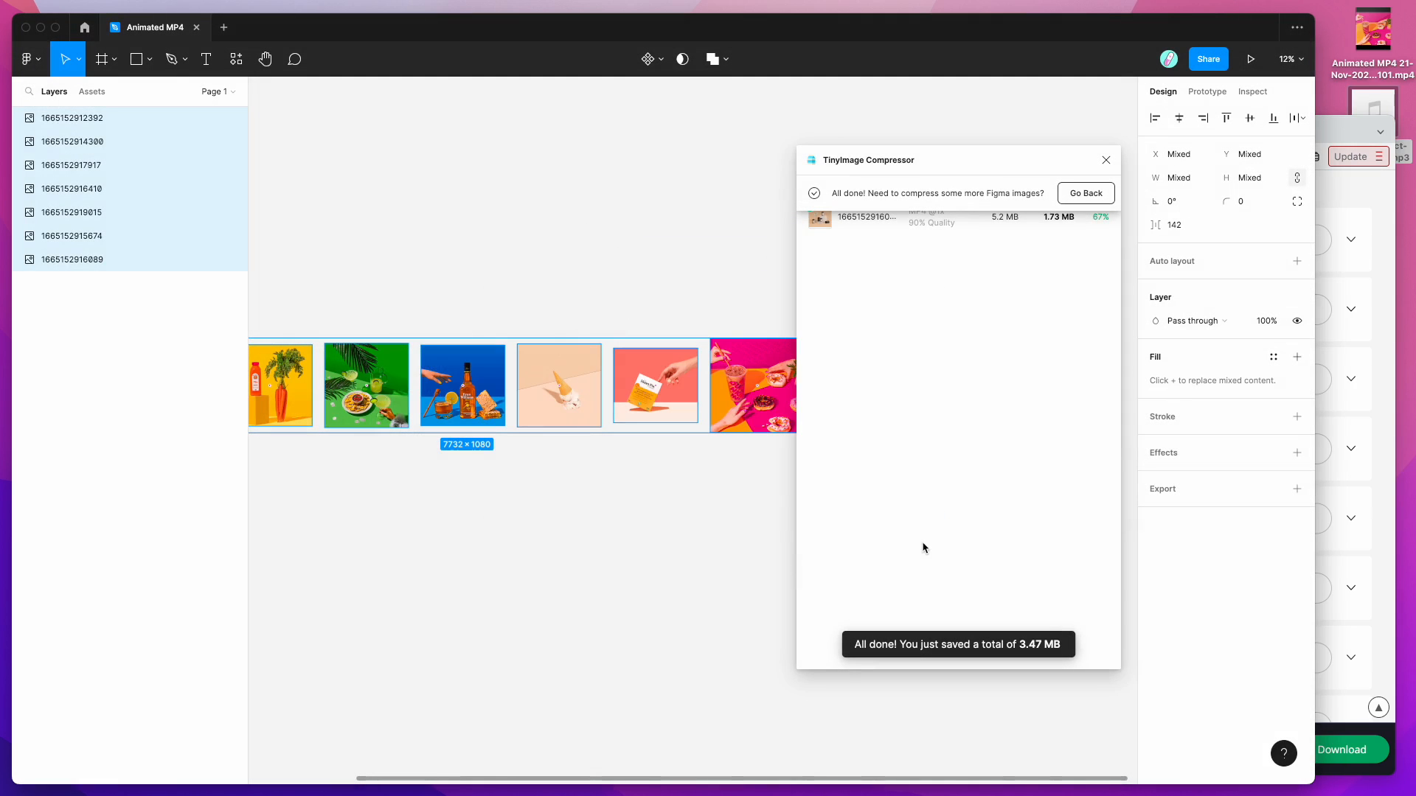
{"action": "left_click", "coordinate": [1361, 56]}
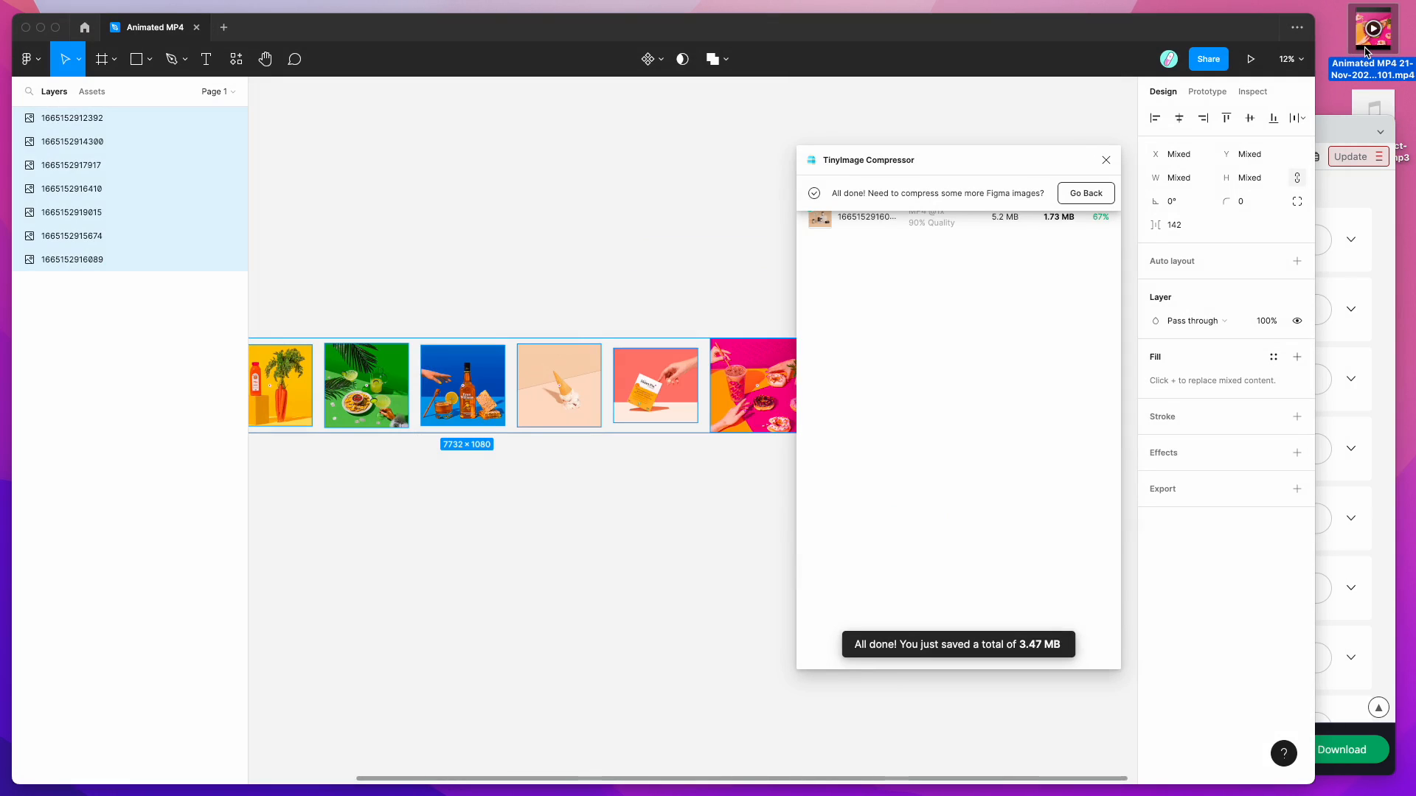
{"action": "double_click", "coordinate": [1365, 52]}
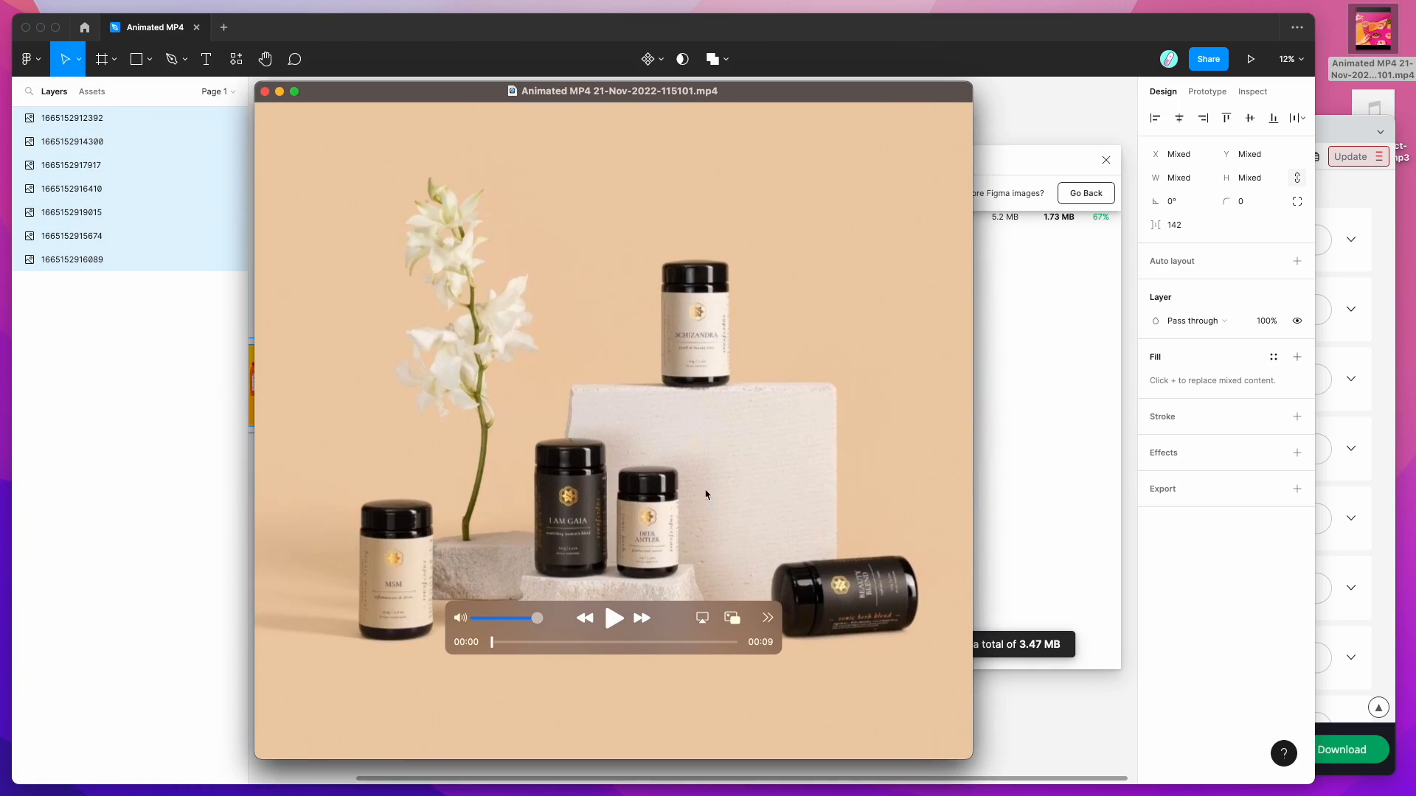
Step: Play the exported MP4 slideshow in QuickTime, shifting the window left, then close the player
{"action": "left_click", "coordinate": [615, 620]}
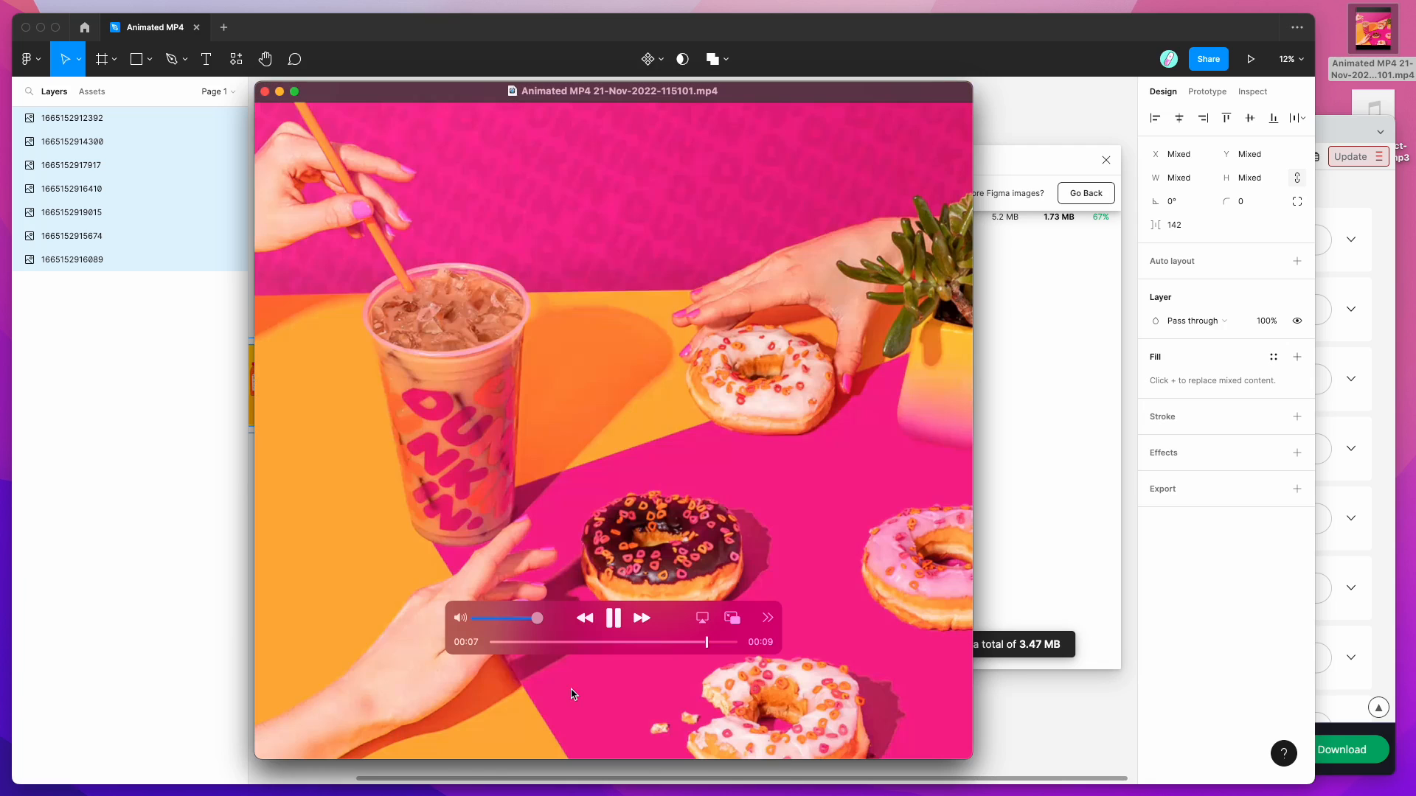
{"action": "left_click_drag", "start_coordinate": [591, 89], "coordinate": [590, 97]}
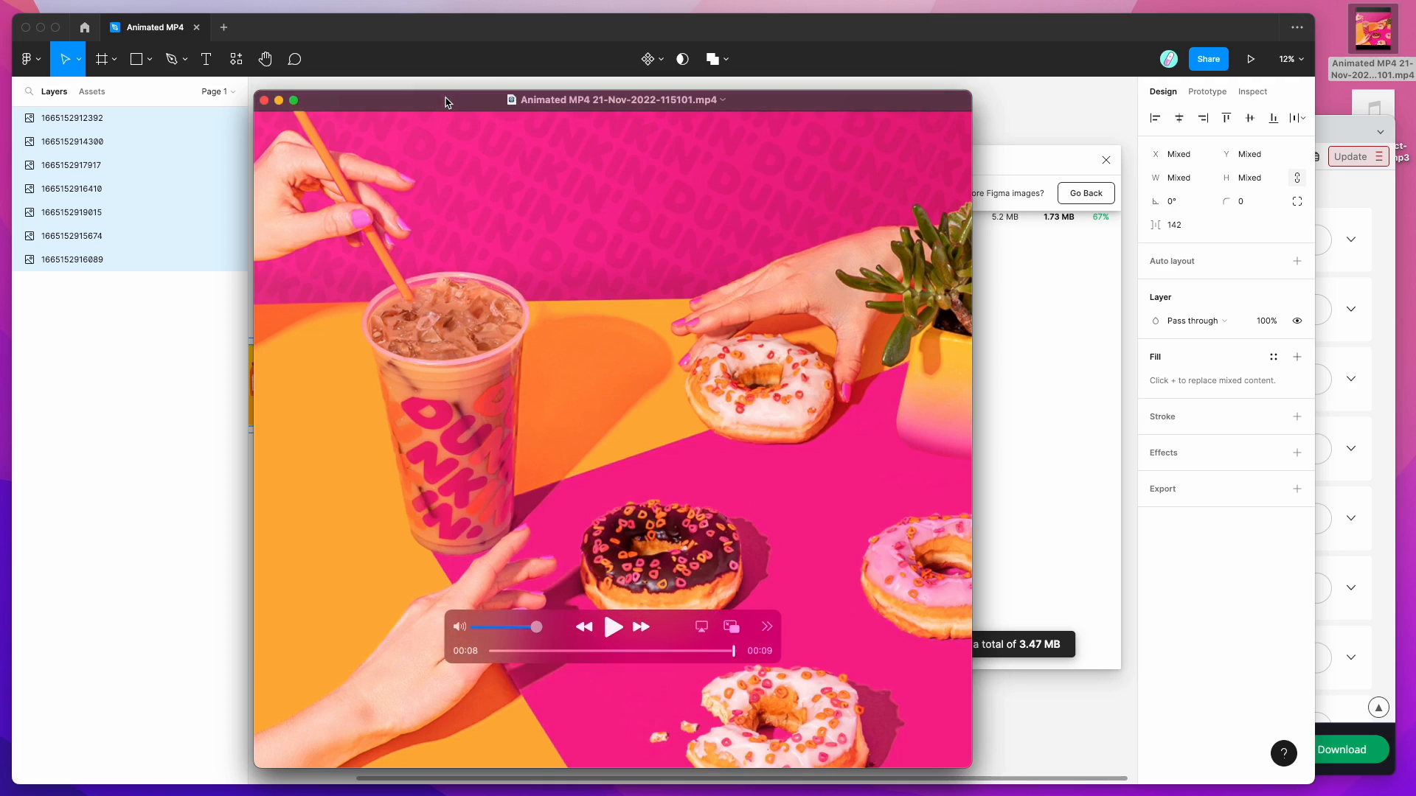
{"action": "left_click_drag", "start_coordinate": [448, 101], "coordinate": [432, 101]}
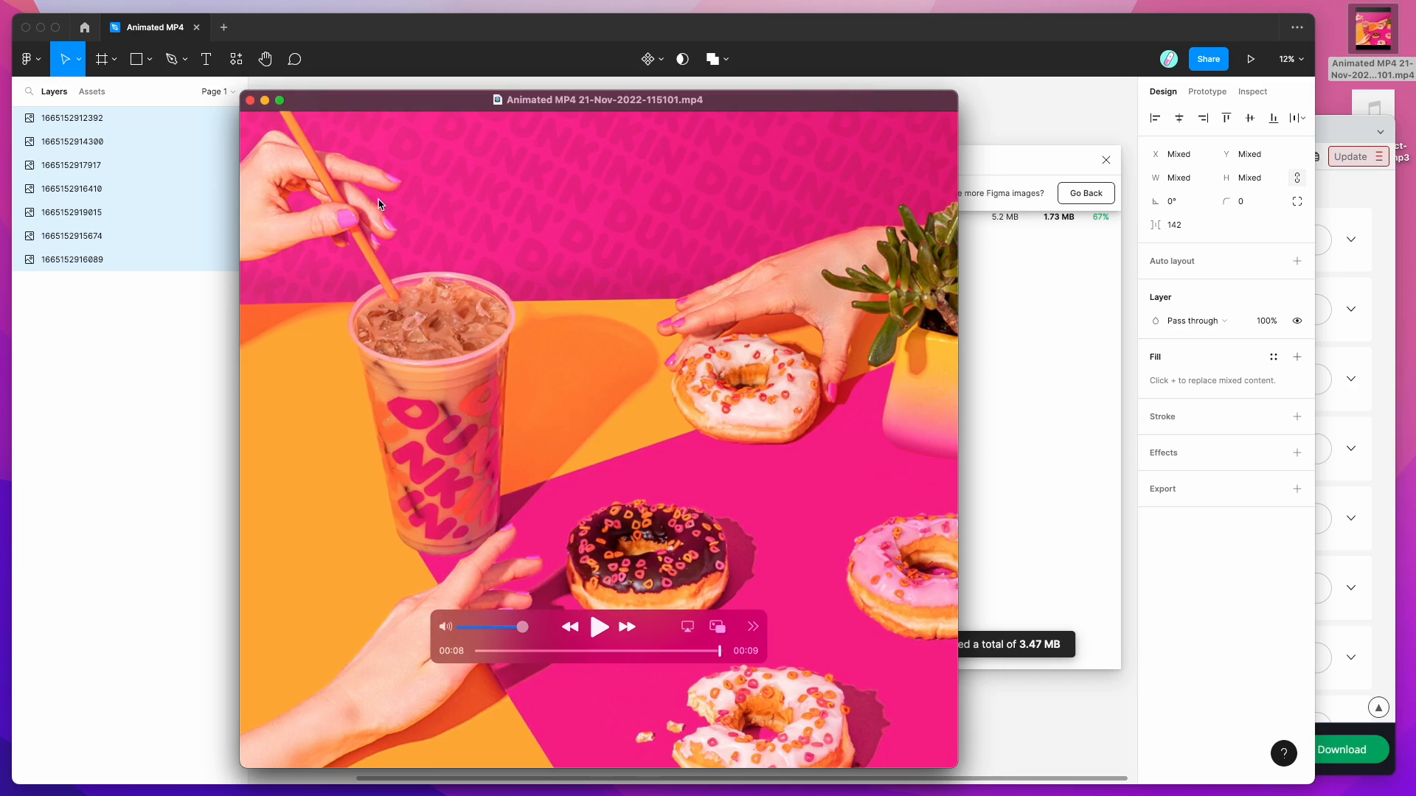
{"action": "left_click_drag", "start_coordinate": [393, 103], "coordinate": [286, 98]}
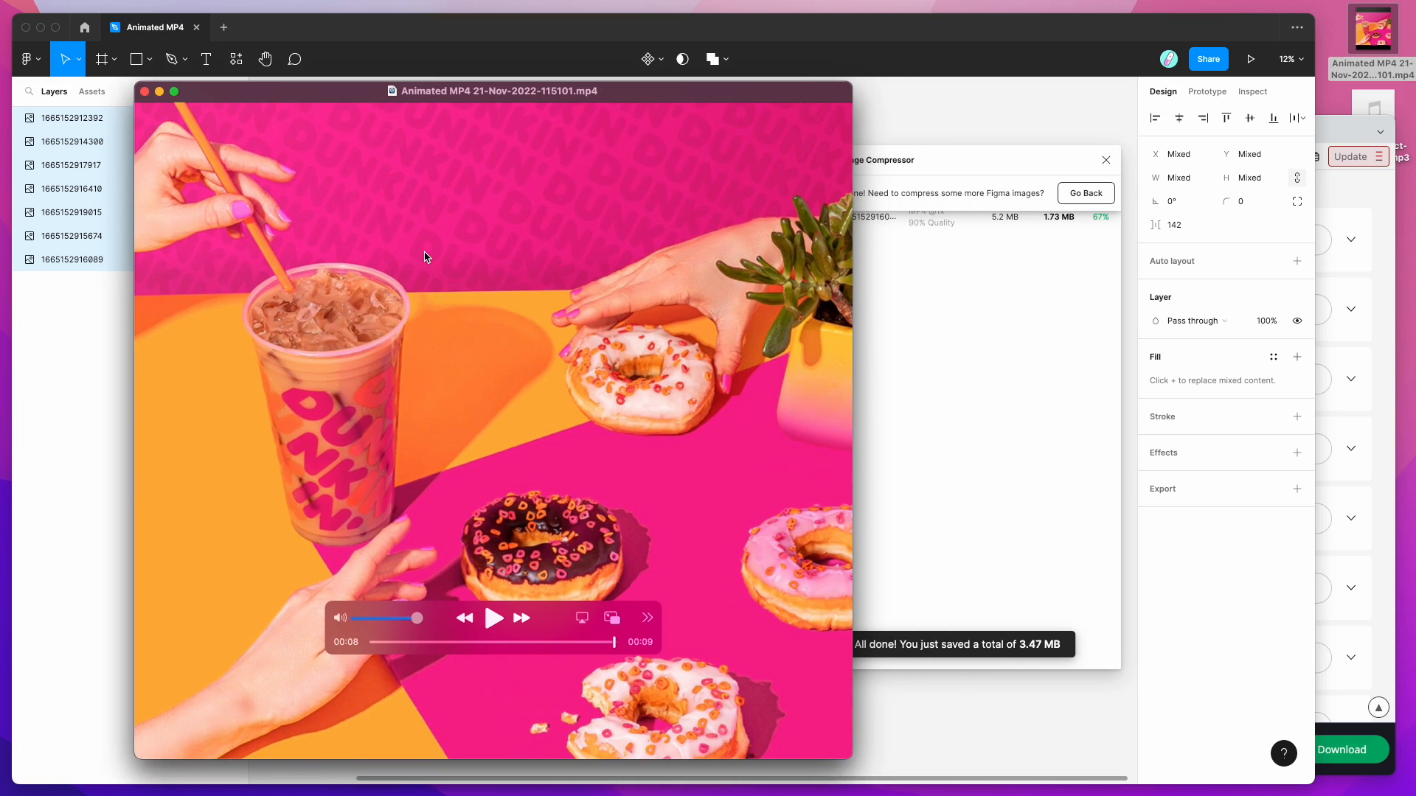
{"action": "left_click", "coordinate": [144, 93]}
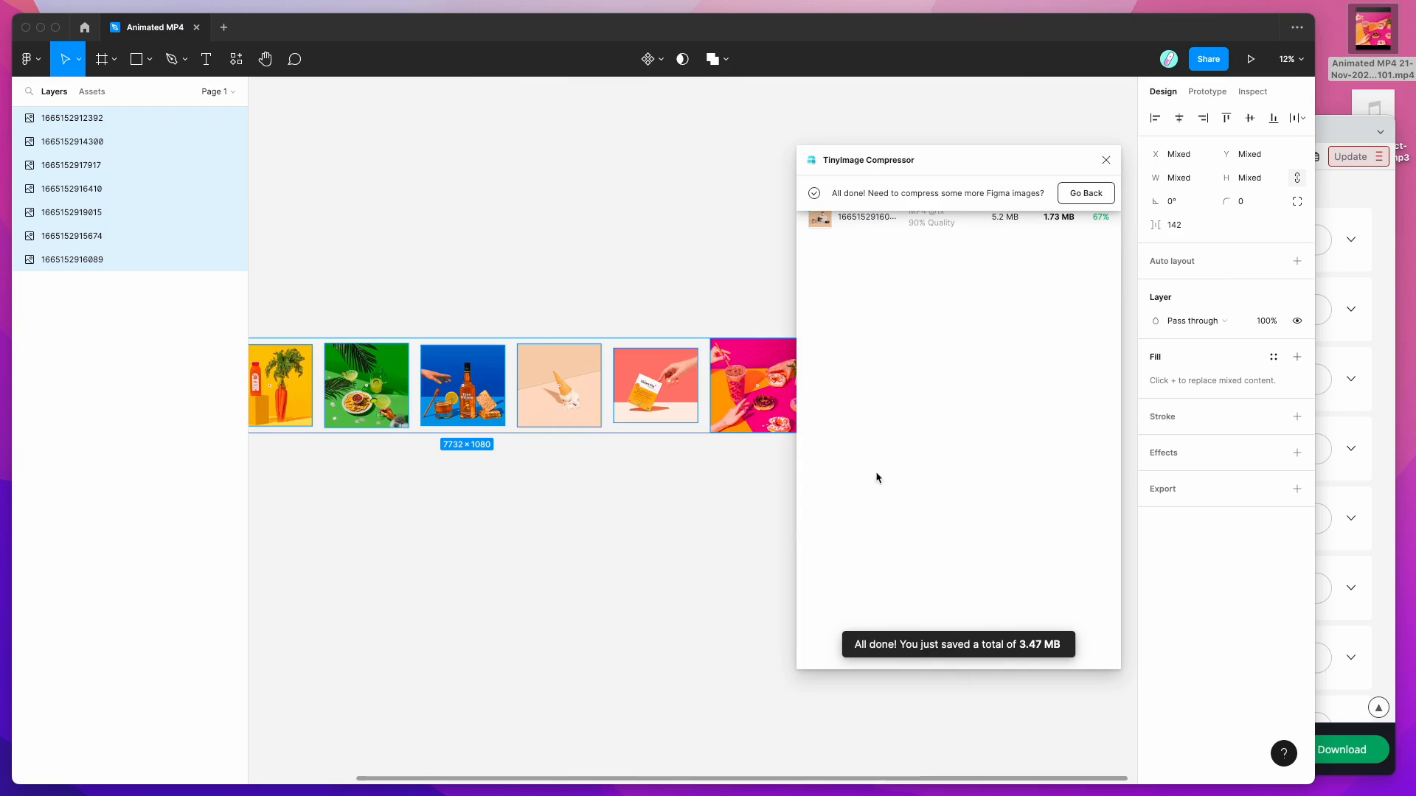
Step: Return TinyImage to its Create a GIF/MP4 panel with jazzy-abstract-beat-11254.mp3 still attached, panning toward the frames
{"action": "left_click", "coordinate": [1078, 193]}
{"action": "left_click", "coordinate": [1005, 191]}
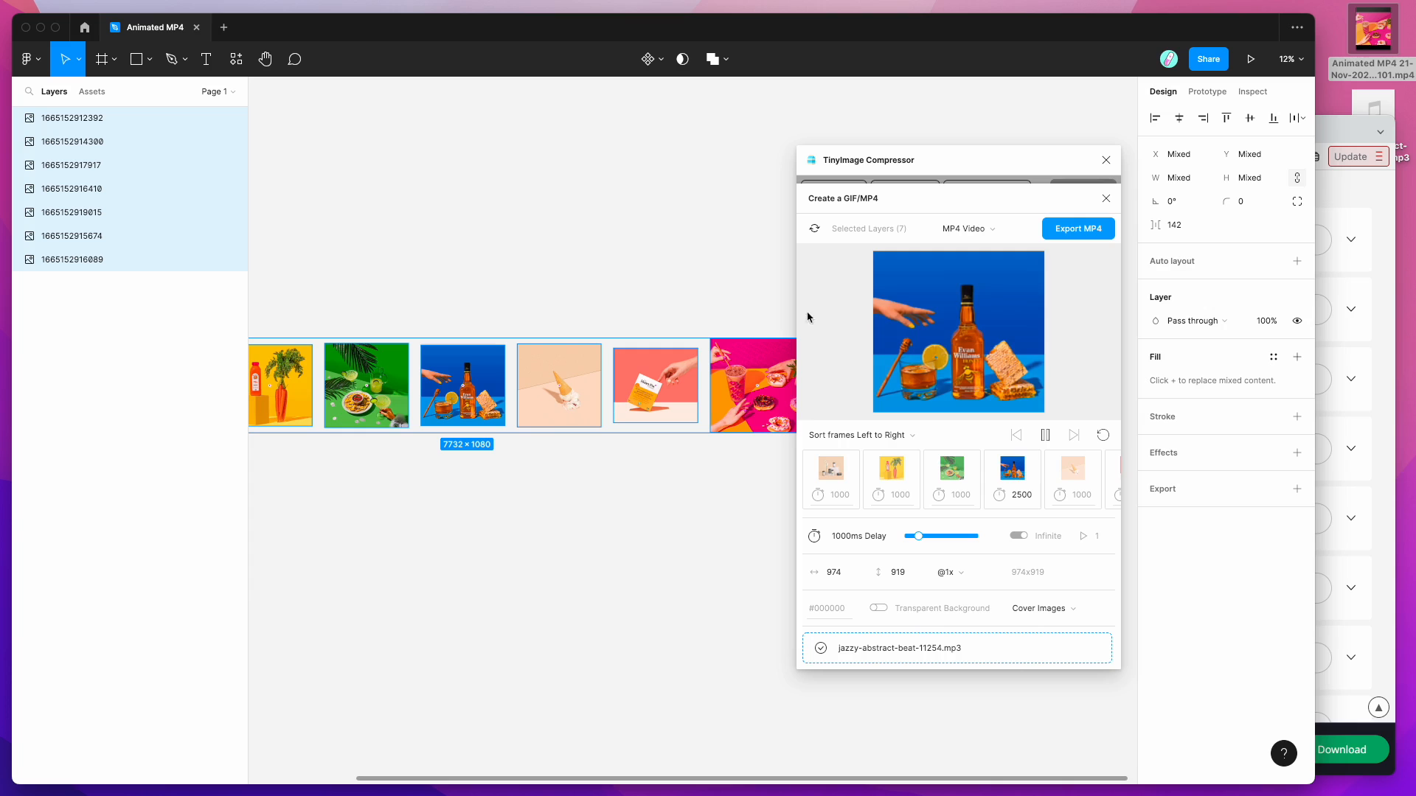
{"action": "scroll", "coordinate": [486, 357], "scroll_direction": "up", "scroll_amount": 3}
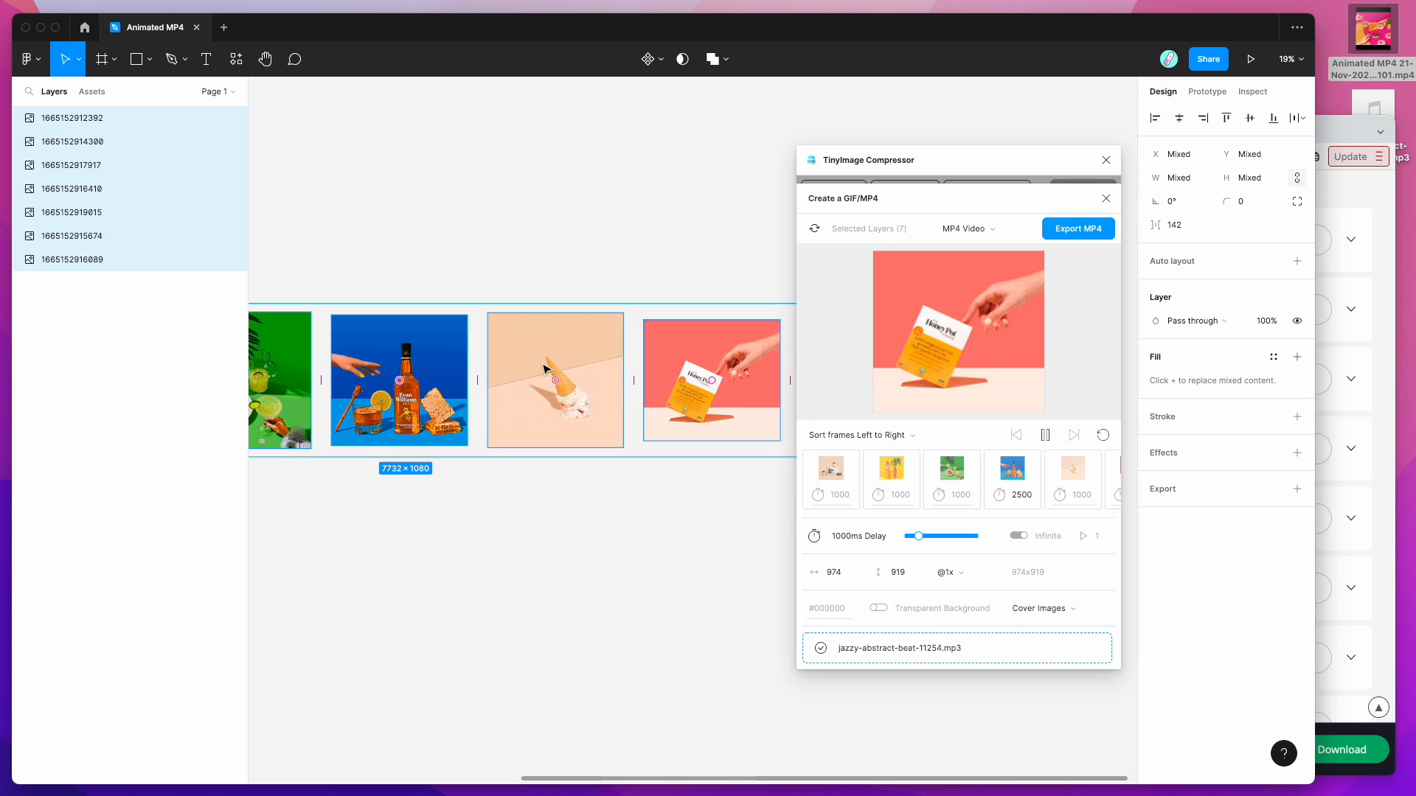
{"action": "scroll", "coordinate": [706, 365], "scroll_direction": "right", "scroll_amount": 5}
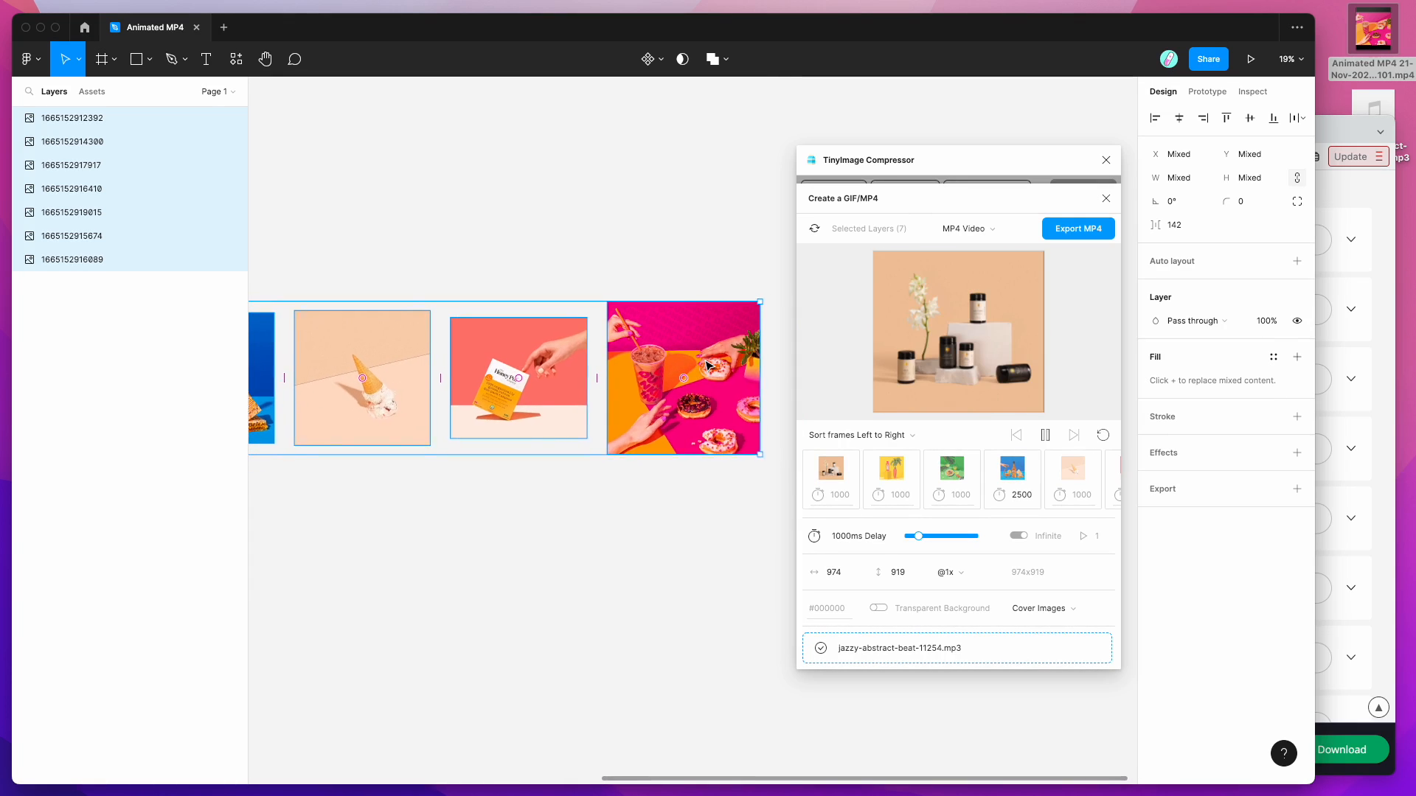
{"action": "scroll", "coordinate": [706, 365], "scroll_direction": "right", "scroll_amount": 1}
Step: Wrap the pink donut photo in a new frame using Frame selection
{"action": "left_click", "coordinate": [609, 336]}
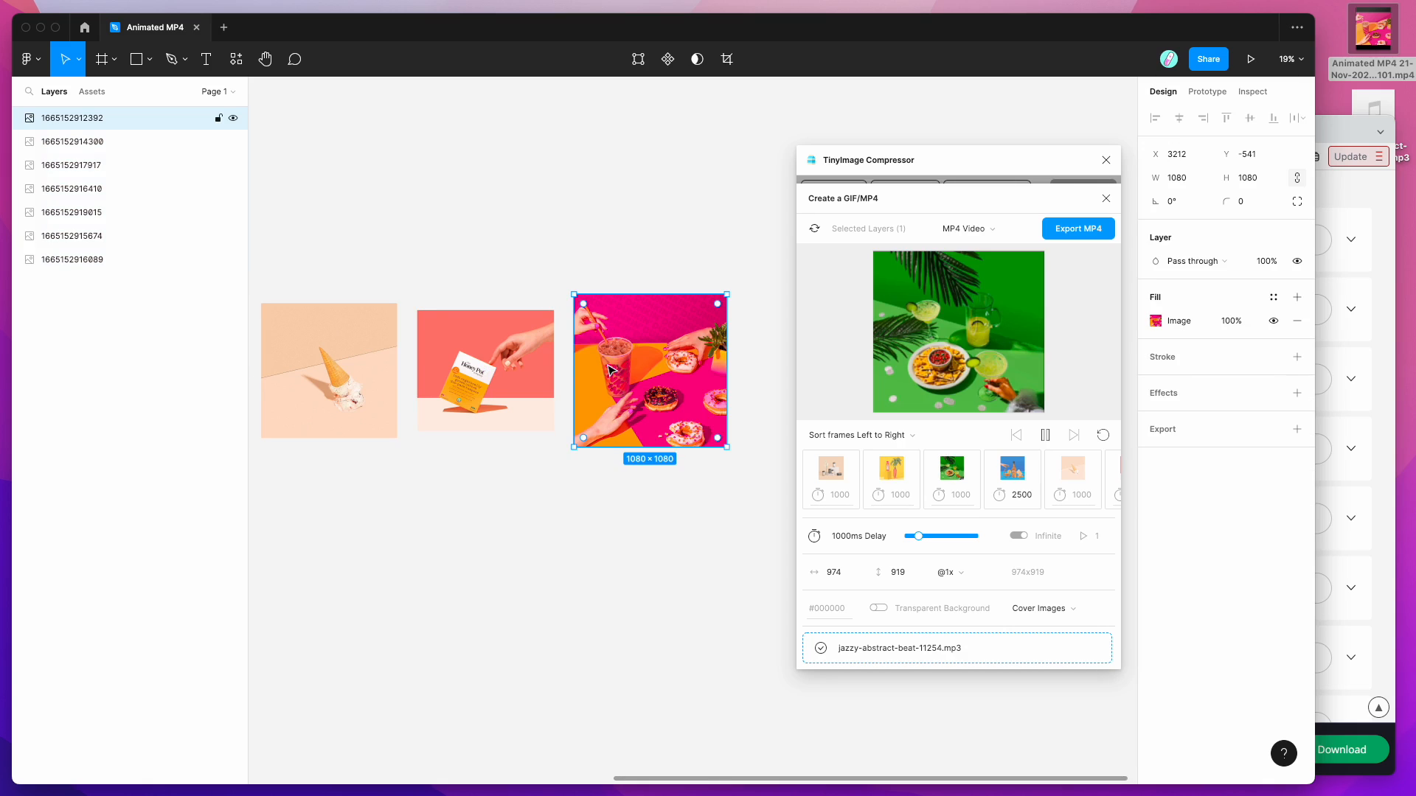
{"action": "right_click", "coordinate": [627, 342]}
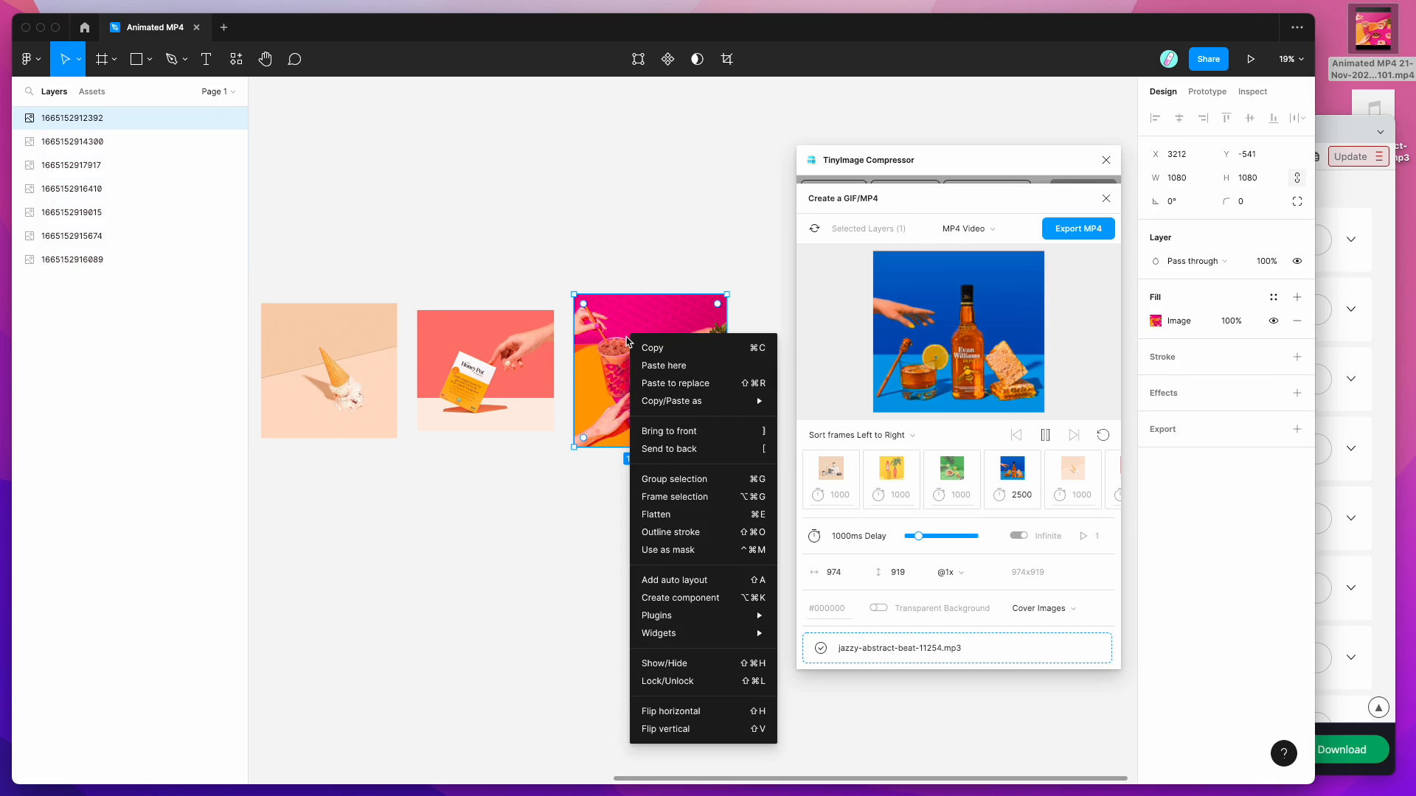
{"action": "left_click", "coordinate": [673, 504]}
Step: Add a "Text" label across the top of the donut photo at font size 128
{"action": "key", "text": "t"}
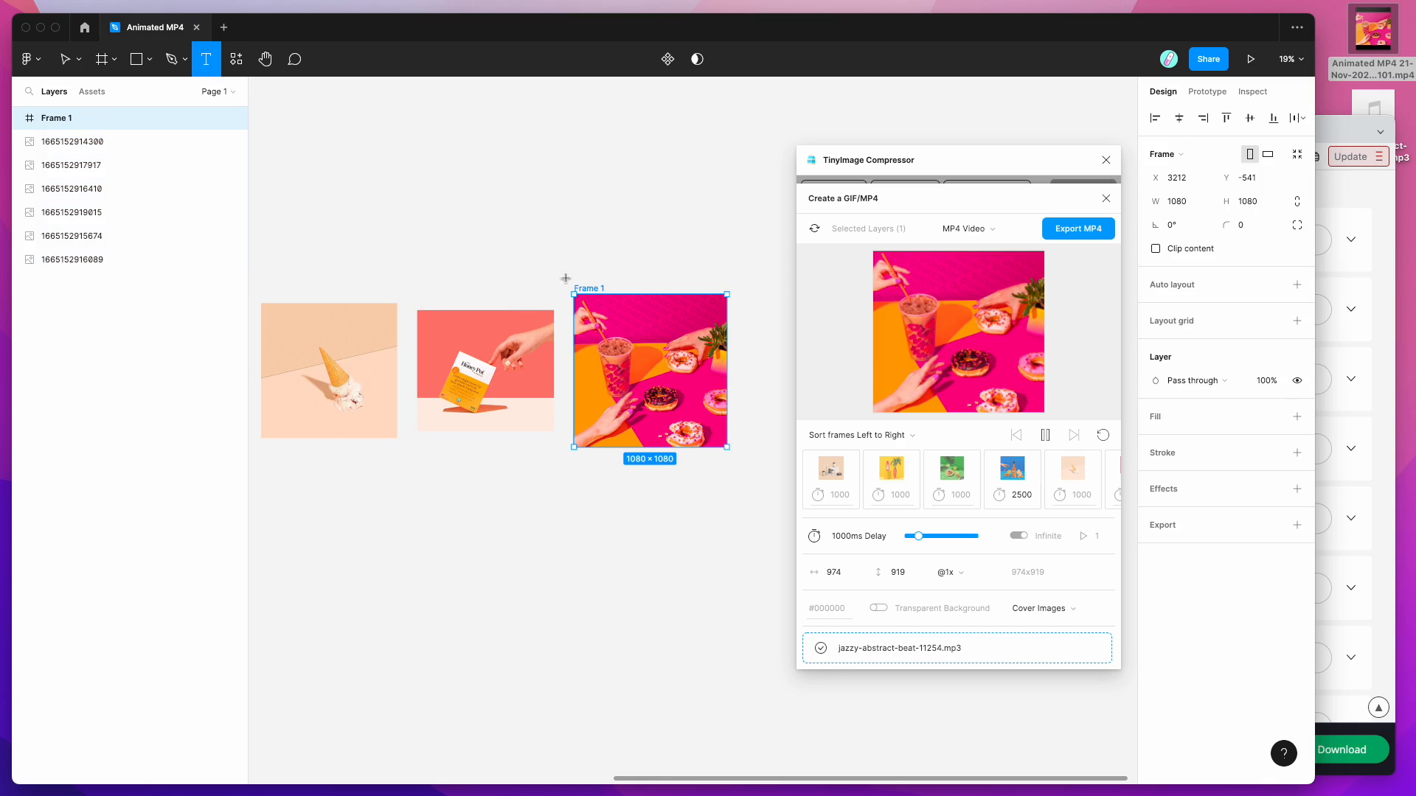
{"action": "left_click_drag", "start_coordinate": [609, 310], "coordinate": [701, 332]}
{"action": "type", "text": "T"}
{"action": "key", "text": "Escape"}
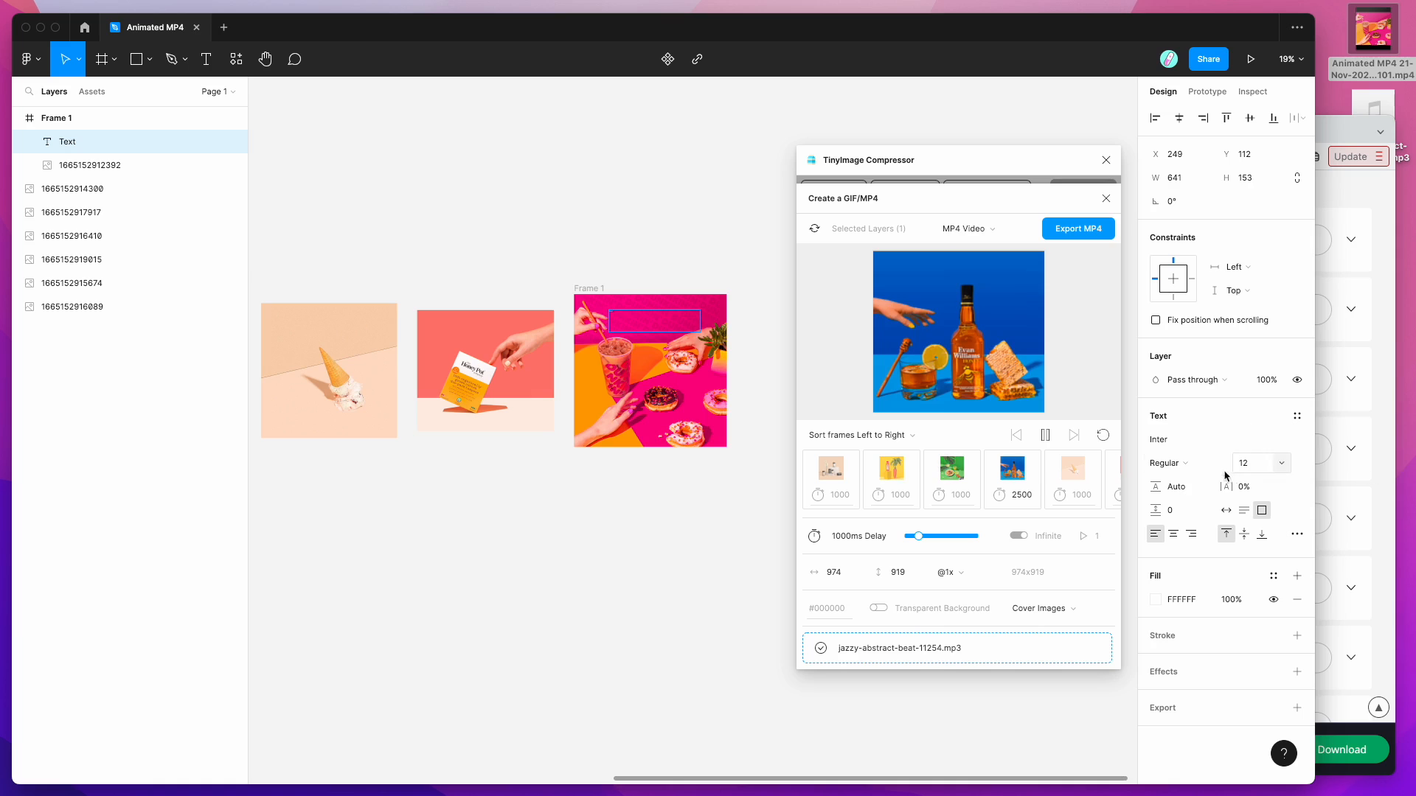
{"action": "left_click", "coordinate": [1259, 464]}
{"action": "left_click", "coordinate": [1282, 463]}
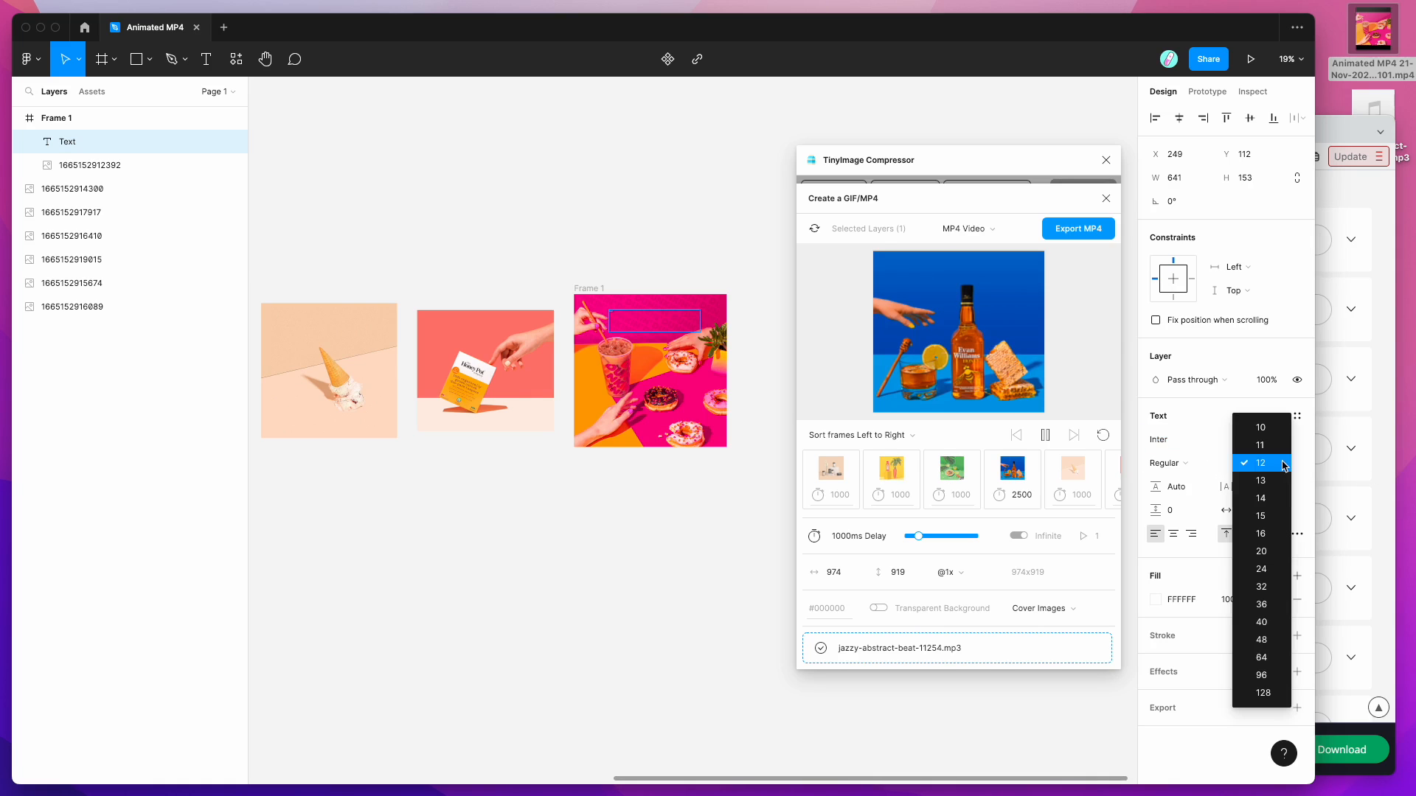
{"action": "left_click", "coordinate": [1270, 660]}
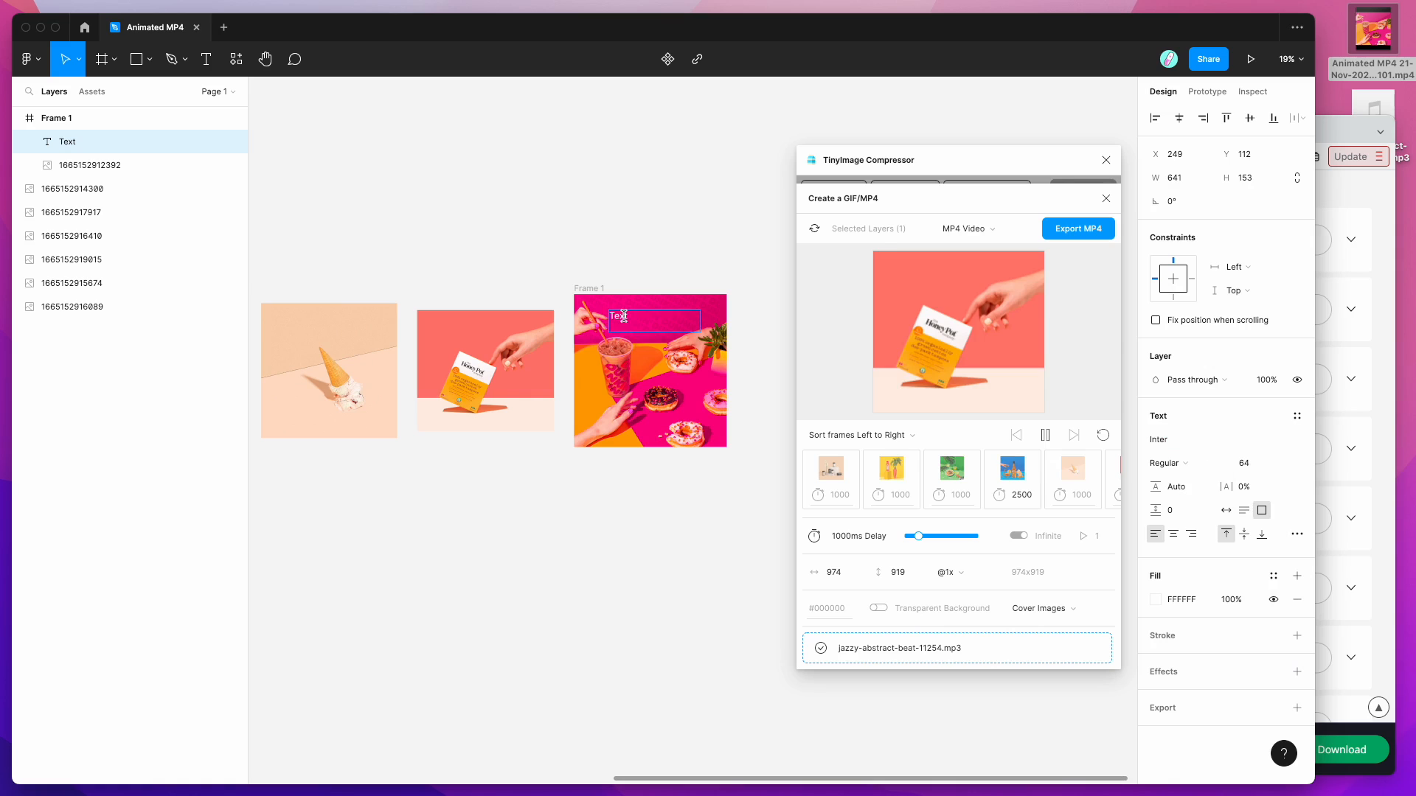
{"action": "left_click", "coordinate": [1285, 462]}
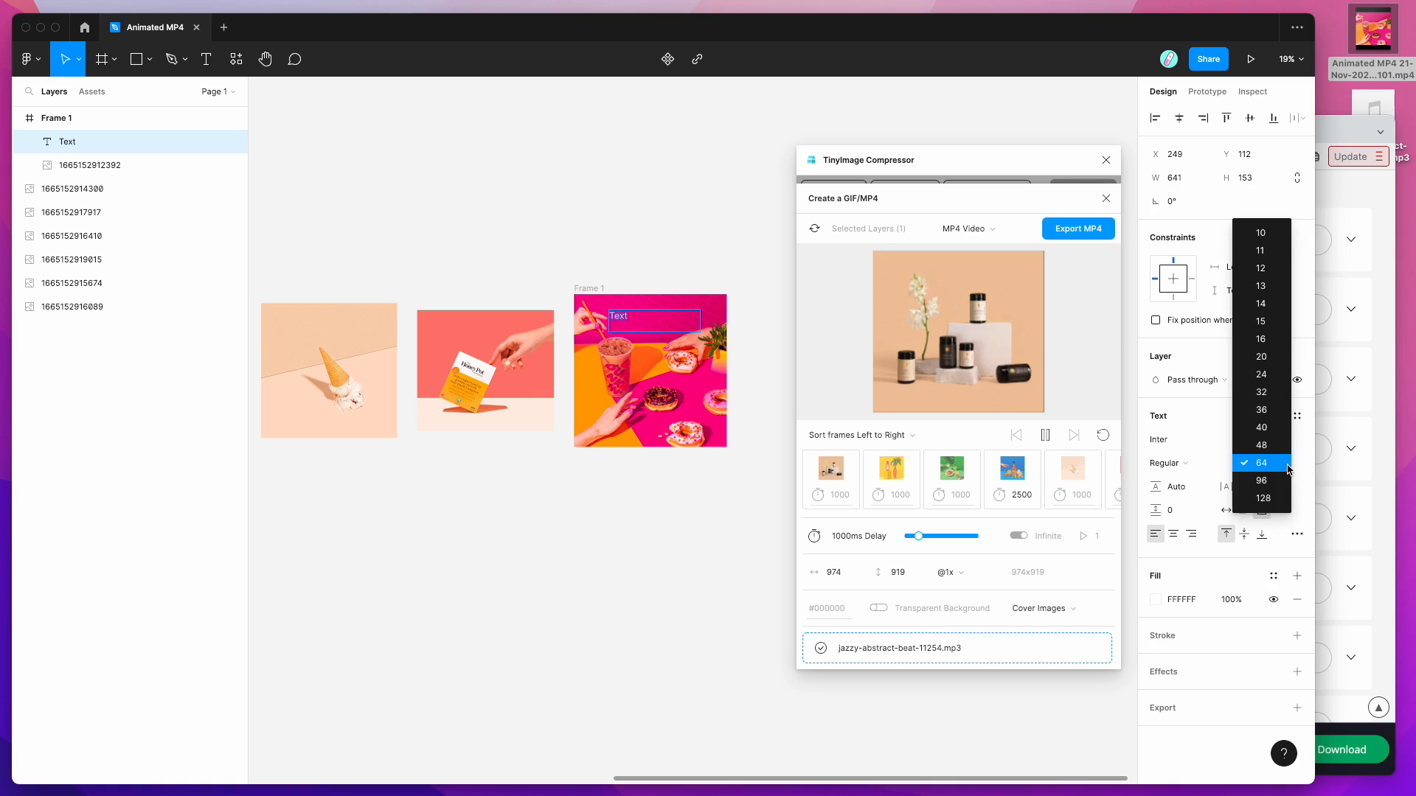
{"action": "left_click", "coordinate": [1280, 504]}
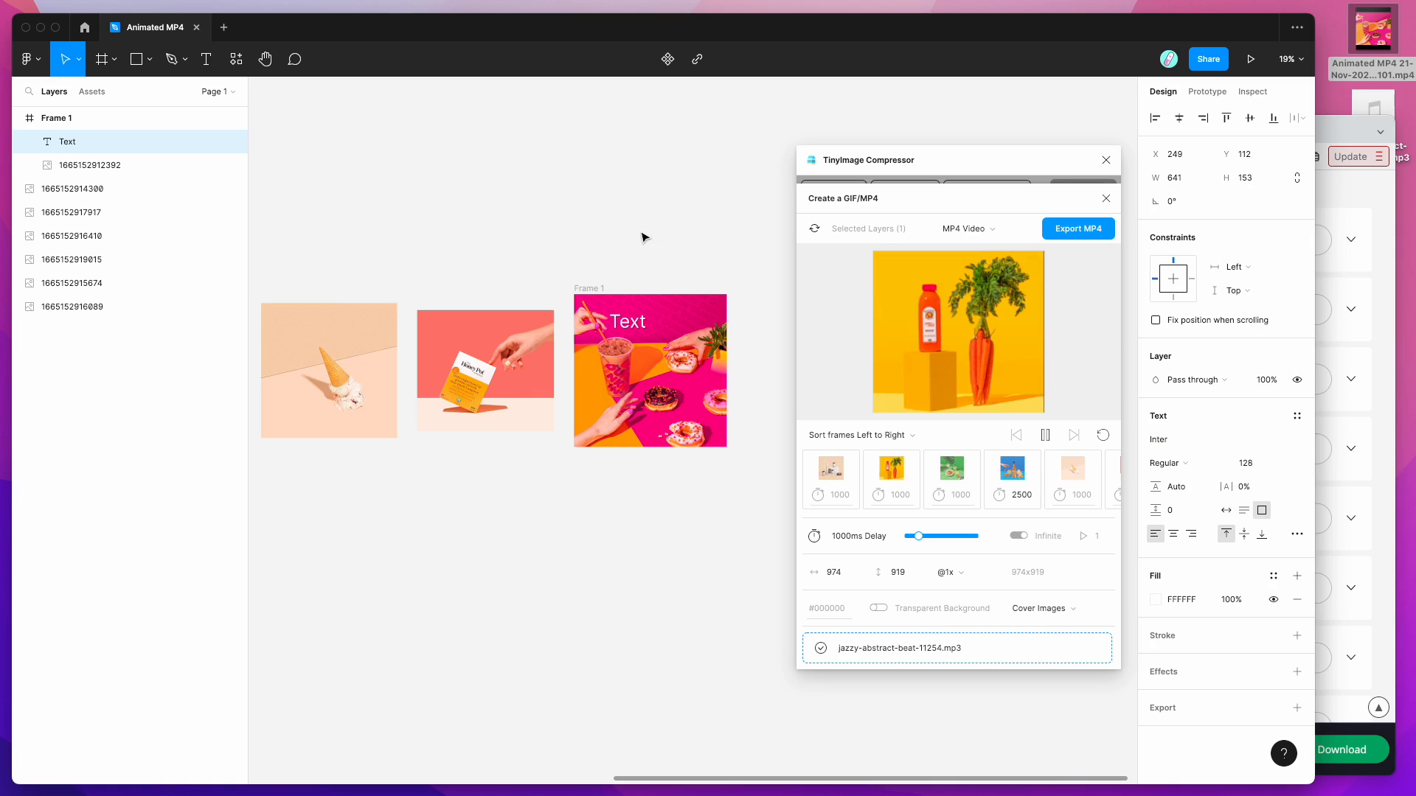
Step: Collapse Frame 1 in Layers and select it together with the ice-cream and coral photo frame
{"action": "left_click", "coordinate": [61, 119]}
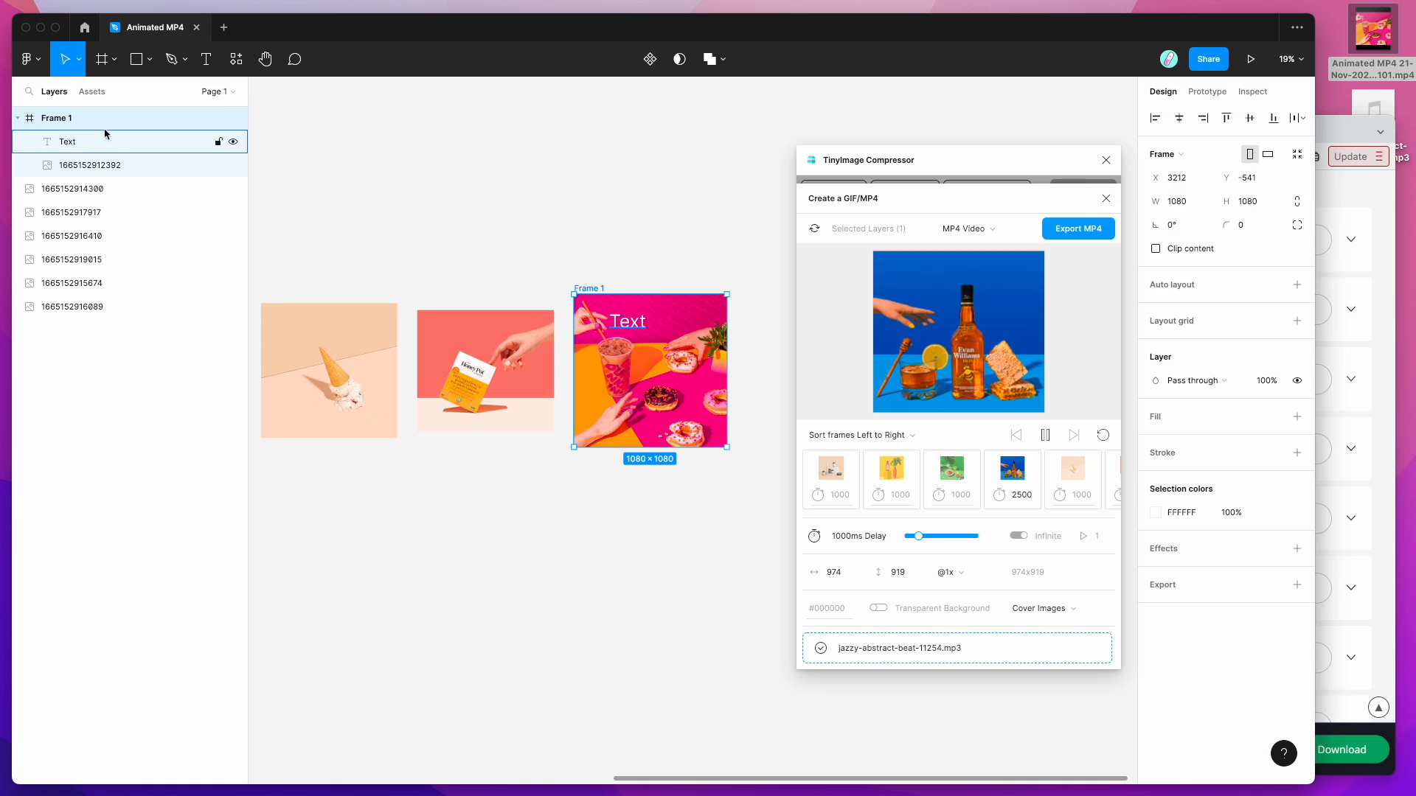
{"action": "left_click", "coordinate": [19, 119]}
{"action": "left_click", "coordinate": [57, 168], "text": "shift"}
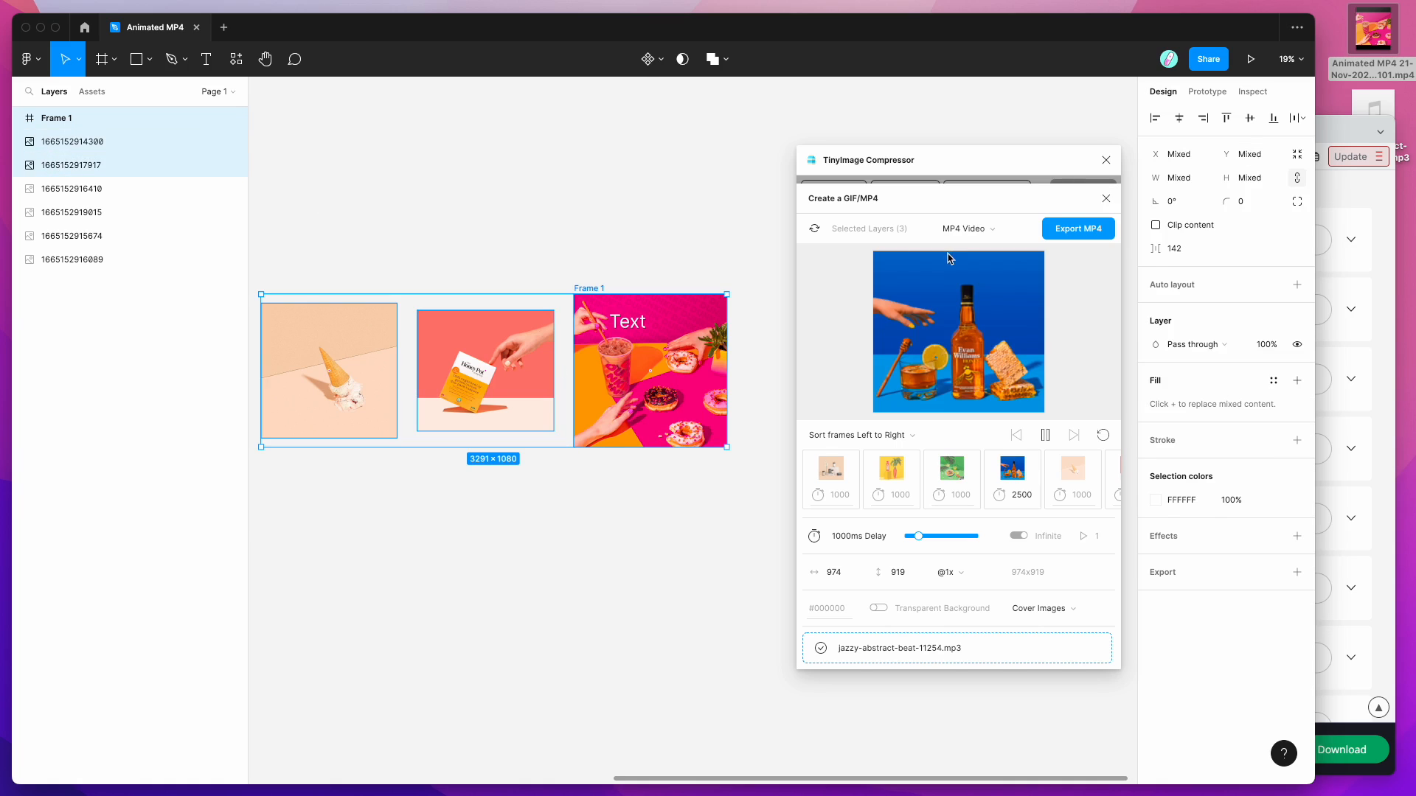
Step: Refresh the MP4 preview to three frames, pause it, and reselect Frame 1
{"action": "left_click", "coordinate": [814, 235]}
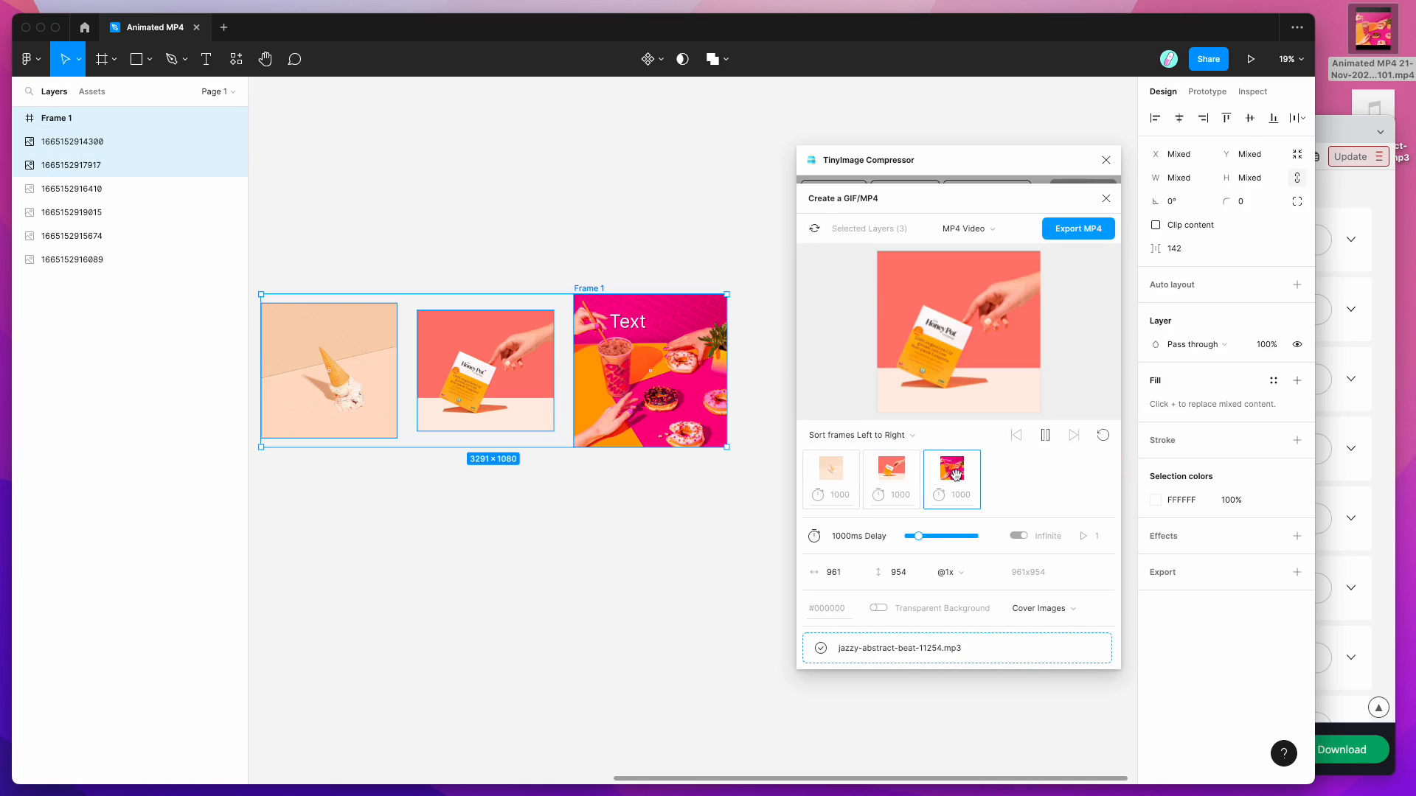
{"action": "left_click", "coordinate": [1045, 435]}
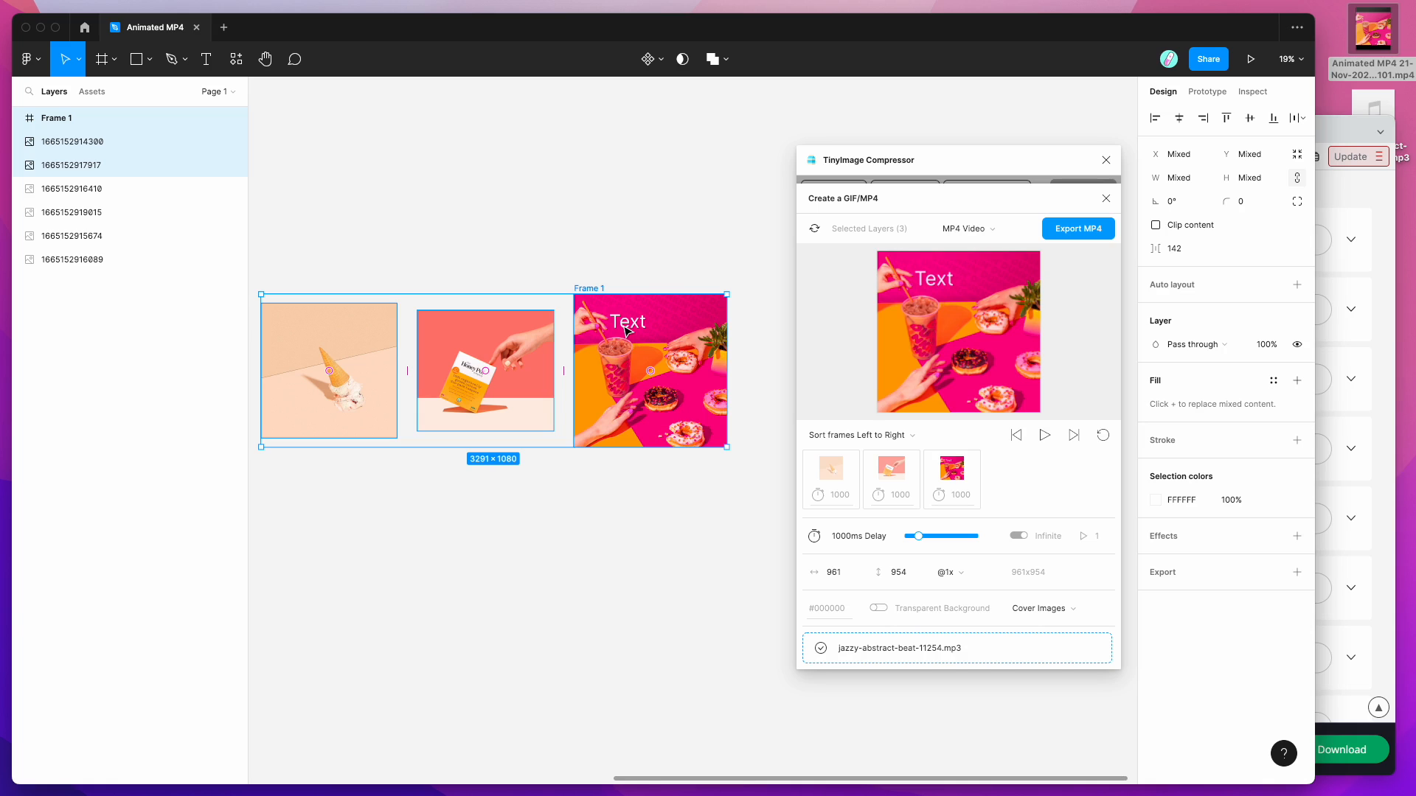
{"action": "left_click", "coordinate": [599, 289]}
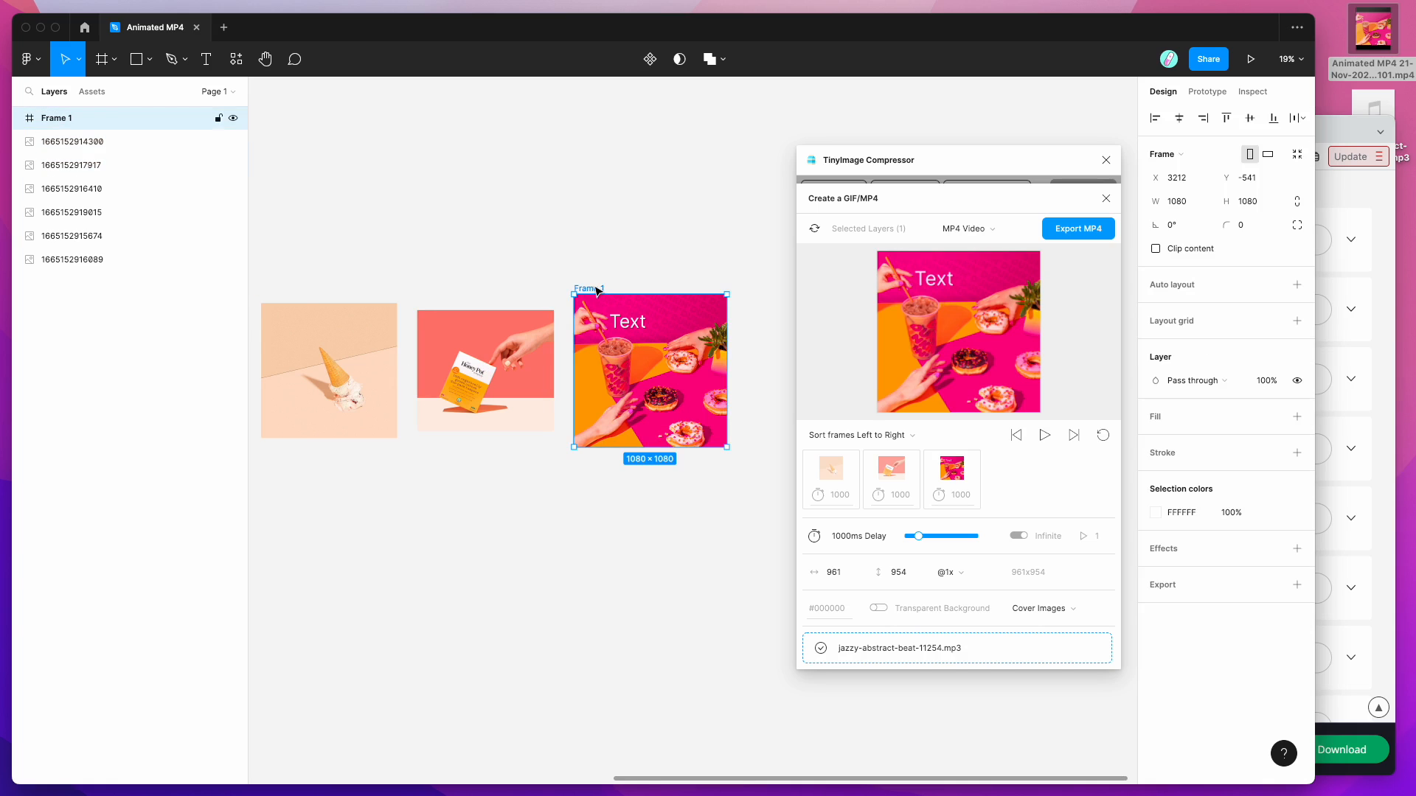
{"action": "left_click", "coordinate": [369, 354]}
{"action": "scroll", "coordinate": [531, 346], "scroll_direction": "left", "scroll_amount": 1}
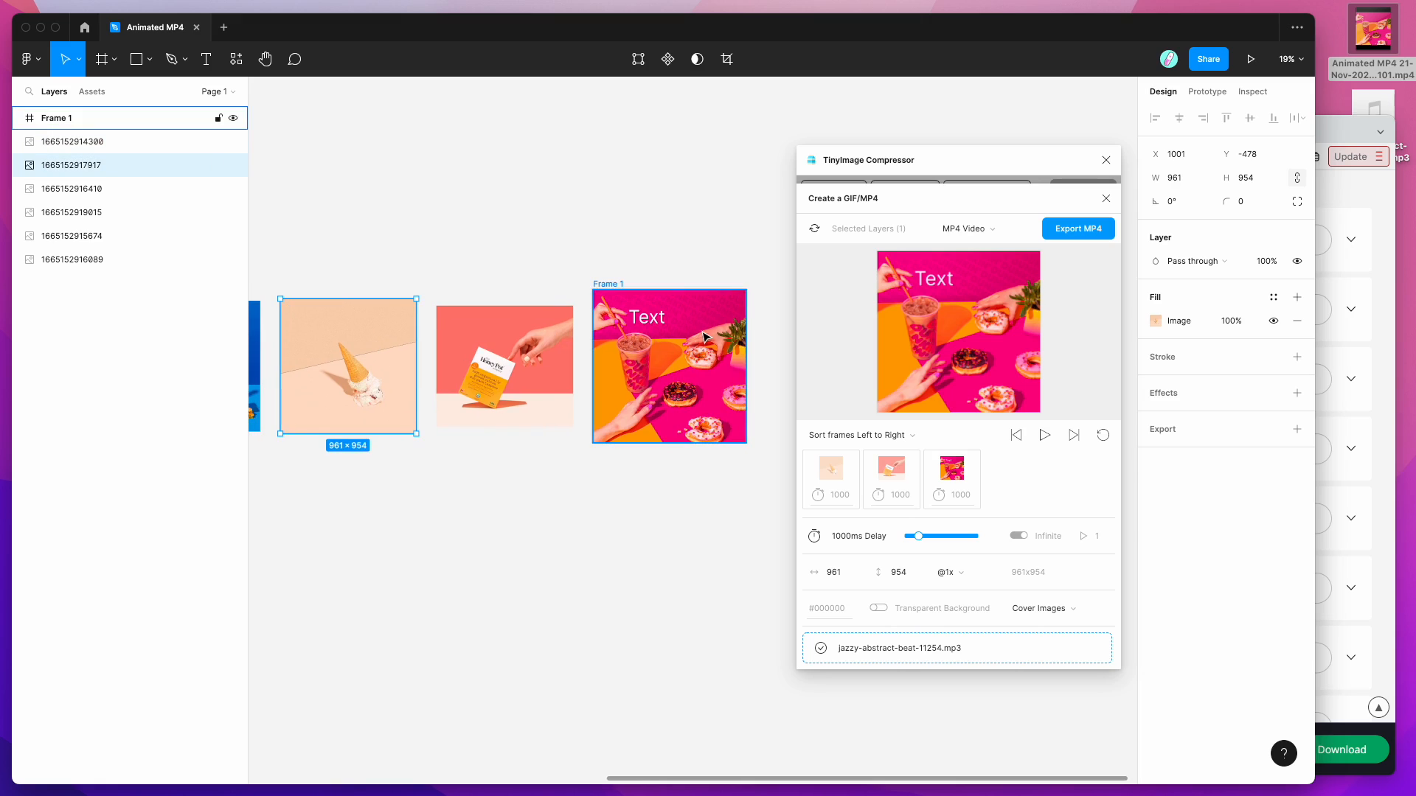
{"action": "left_click", "coordinate": [693, 338]}
Step: Move the TinyImage plugin window higher up the screen
{"action": "scroll", "coordinate": [568, 256], "scroll_direction": "down", "scroll_amount": 1}
{"action": "scroll", "coordinate": [568, 258], "scroll_direction": "right", "scroll_amount": 1}
{"action": "left_click_drag", "start_coordinate": [943, 160], "coordinate": [921, 137]}
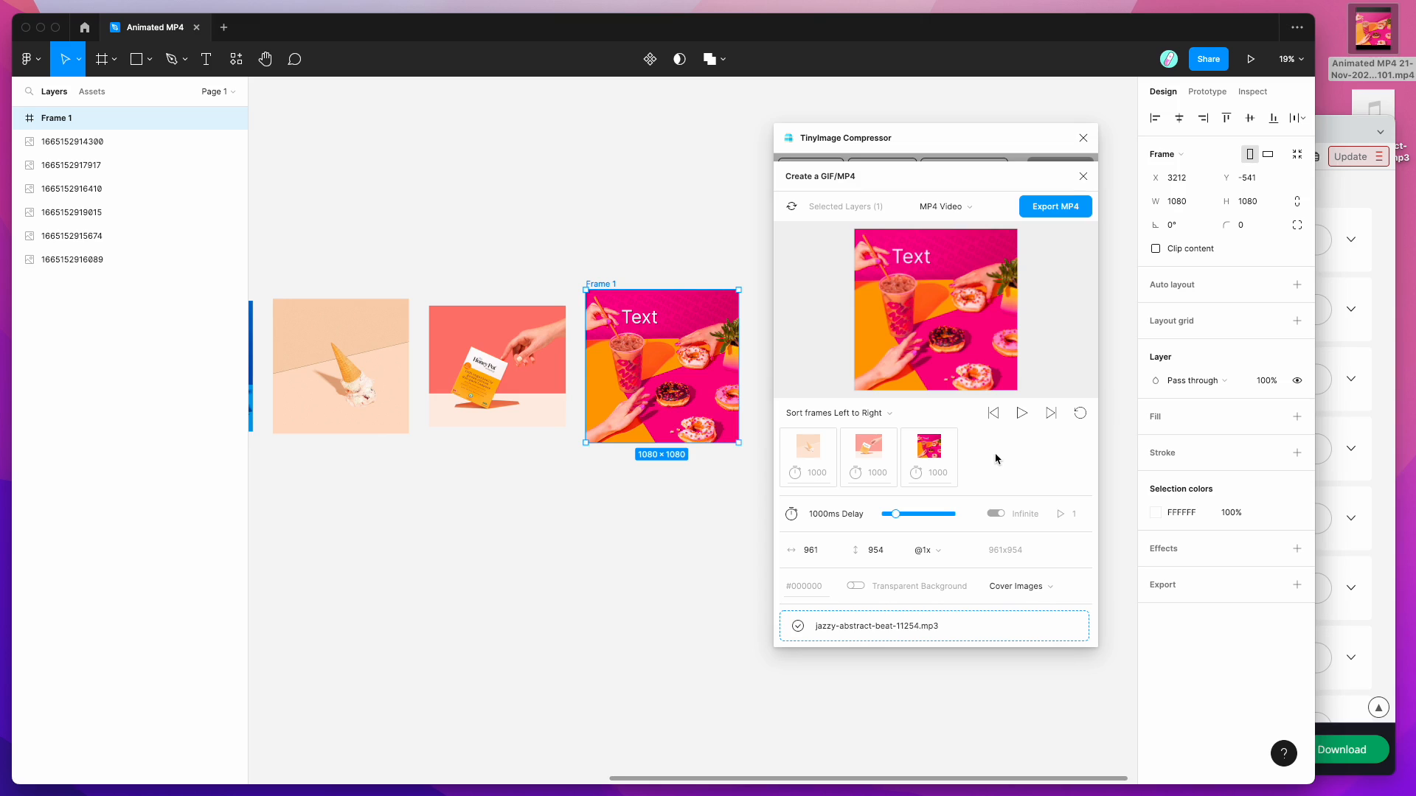
{"action": "left_click_drag", "start_coordinate": [947, 137], "coordinate": [948, 108]}
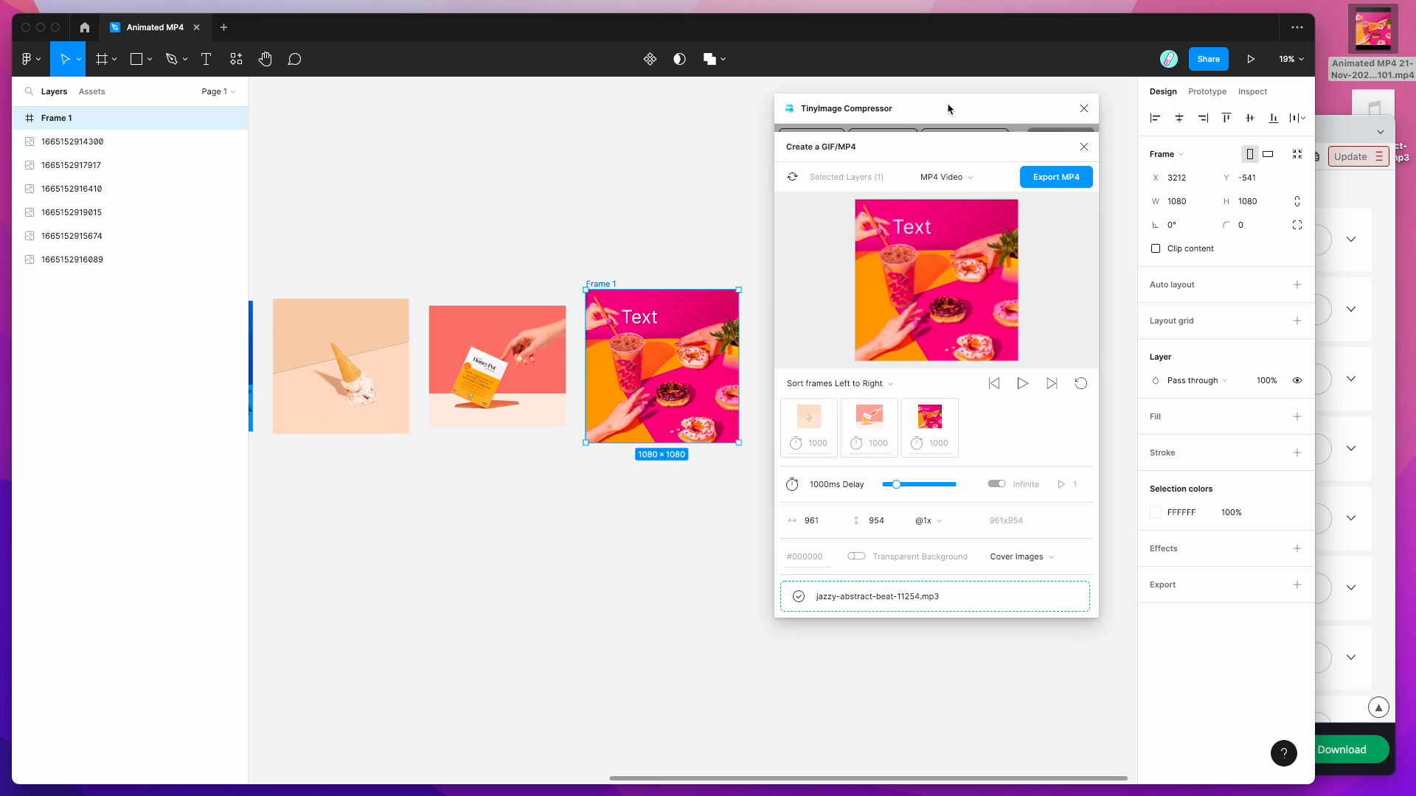